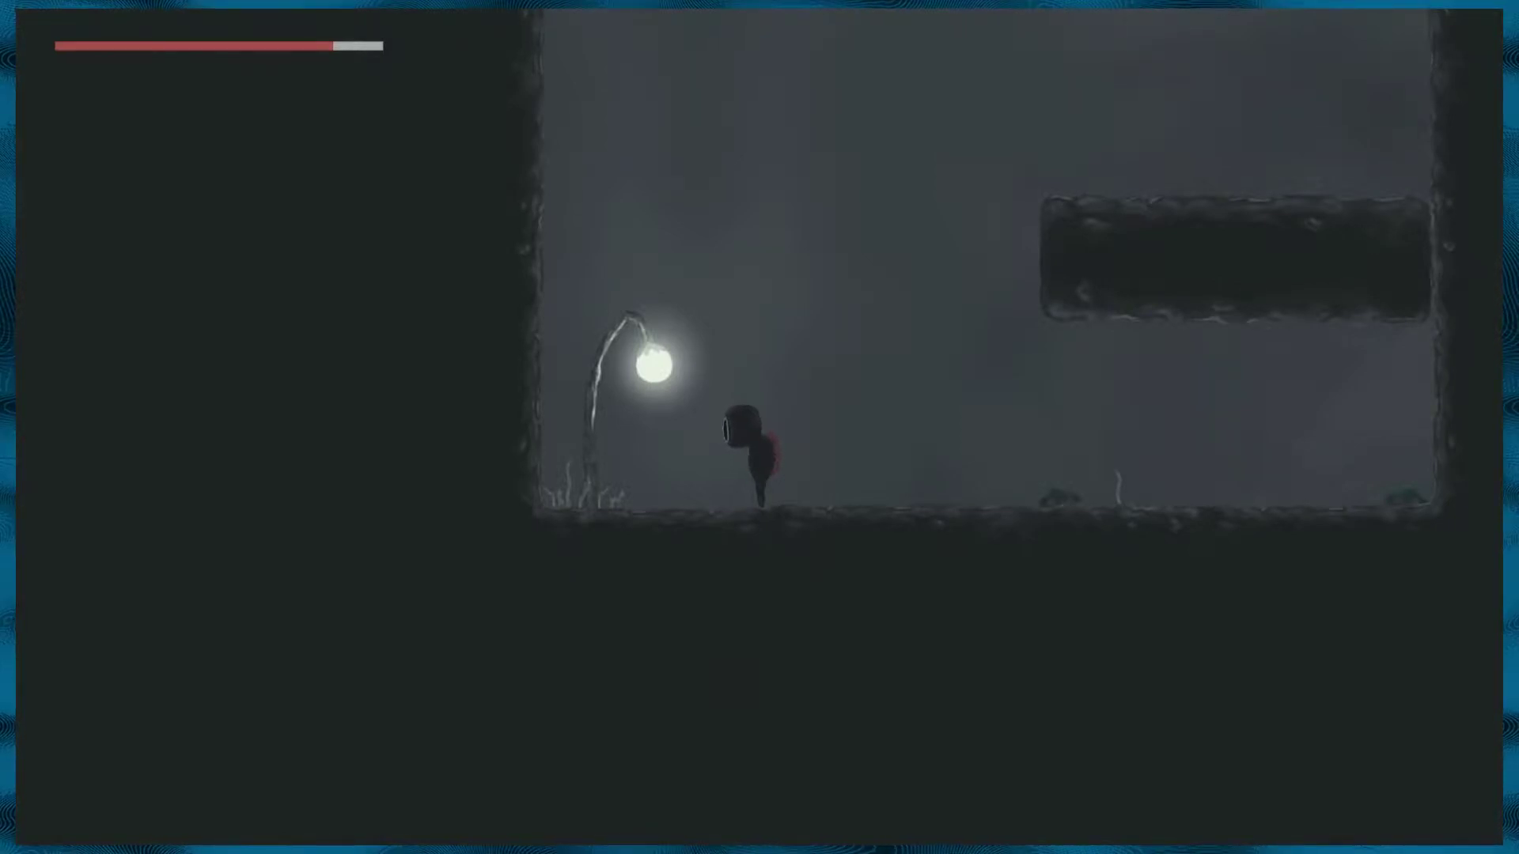
Jump high from the glowing lamp toward the upper cave platforms.
key(Right)
key(Left)
key(Right)
key(space)
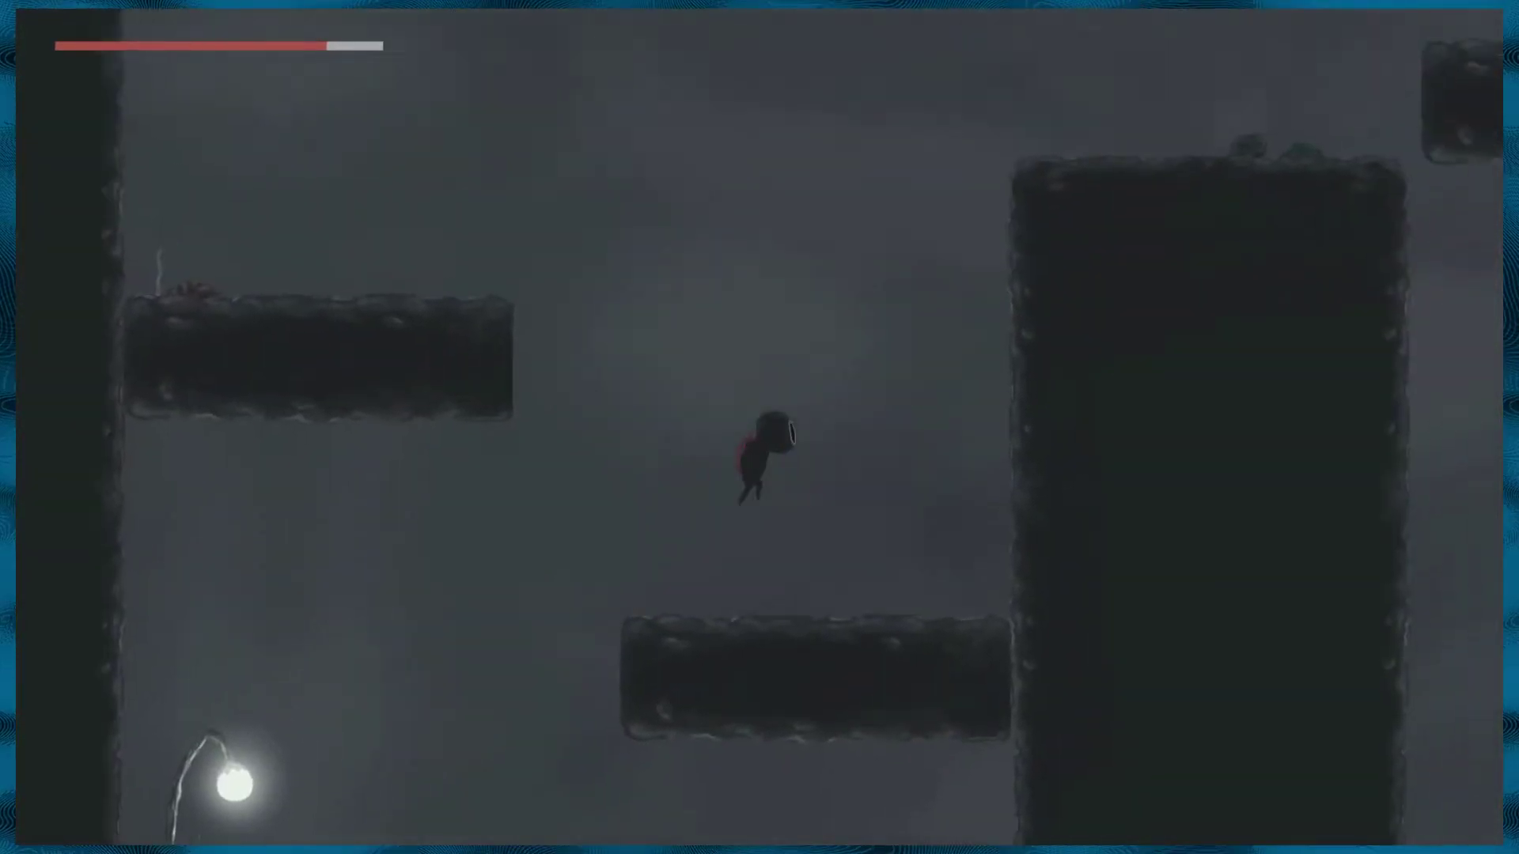
Land on the upper-left platform, then walk right to the tree creature.
key(Left)
key(space)
key(Right)
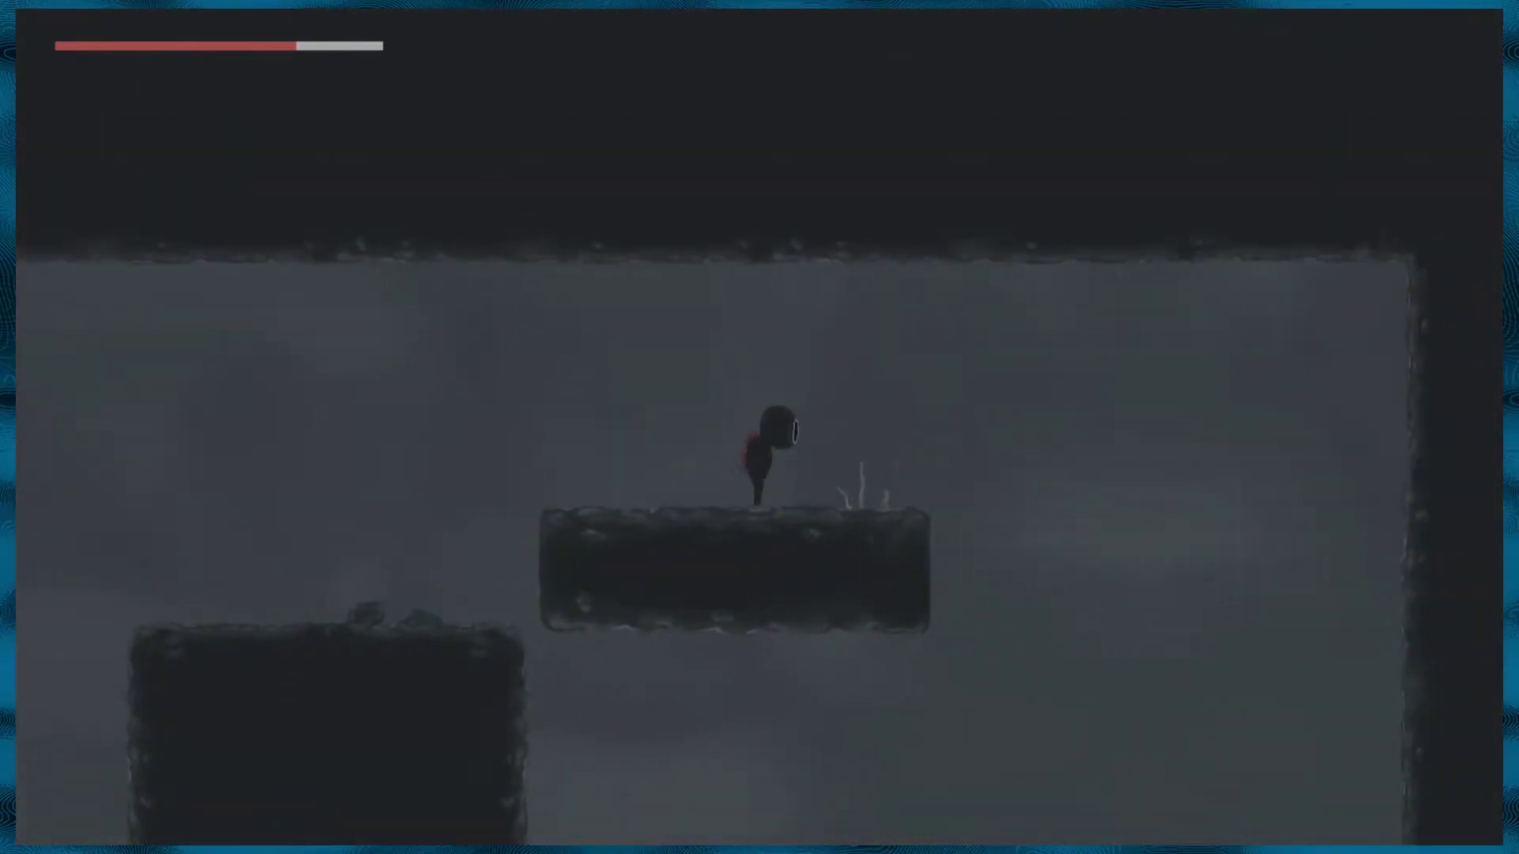
key(Right)
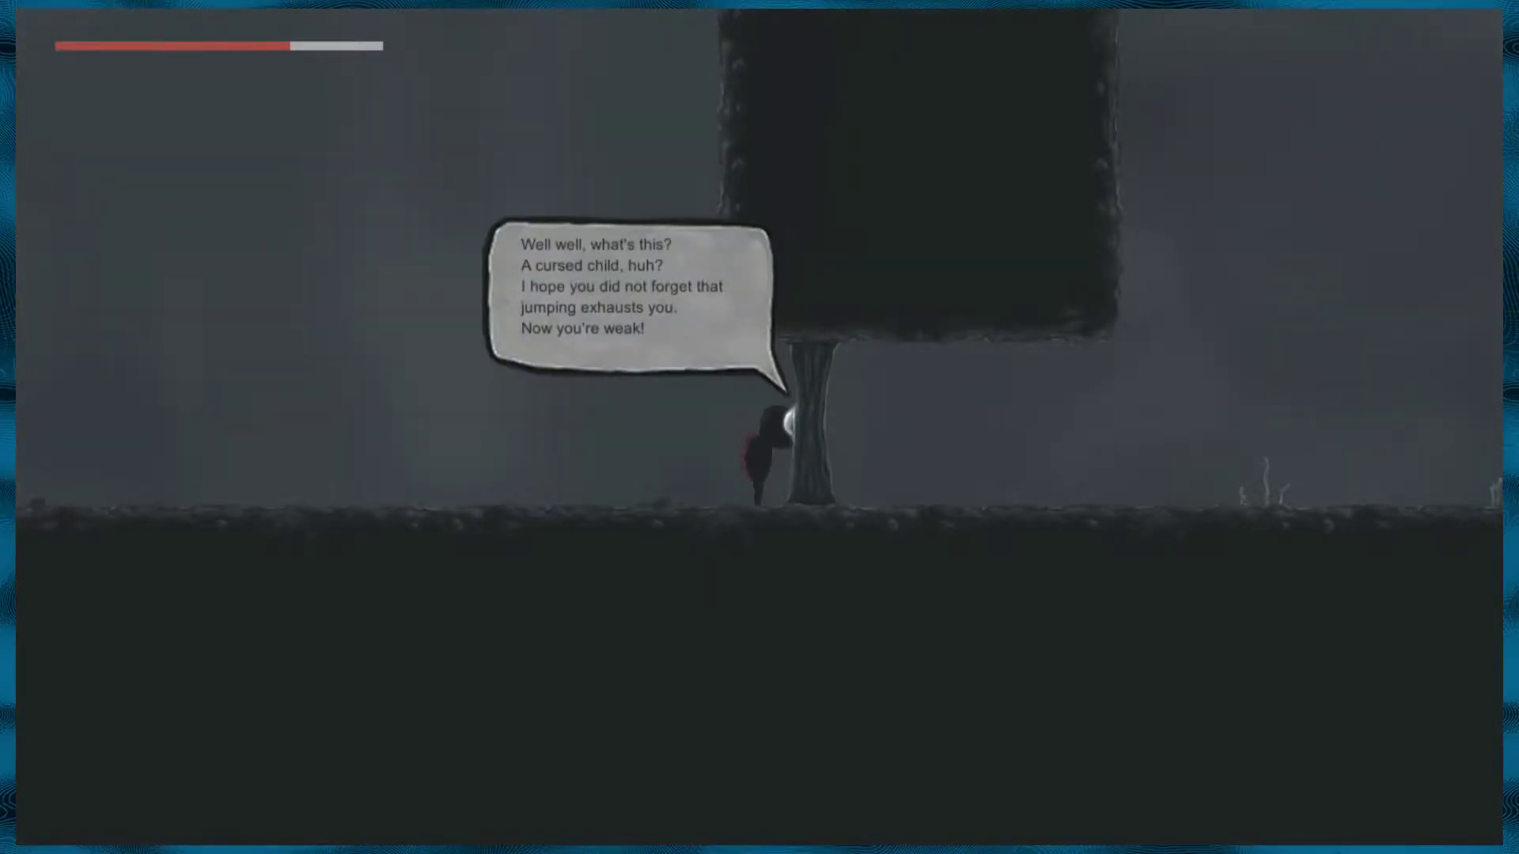
Step left and back right beside the tree creature while its warnings play out.
key(Left)
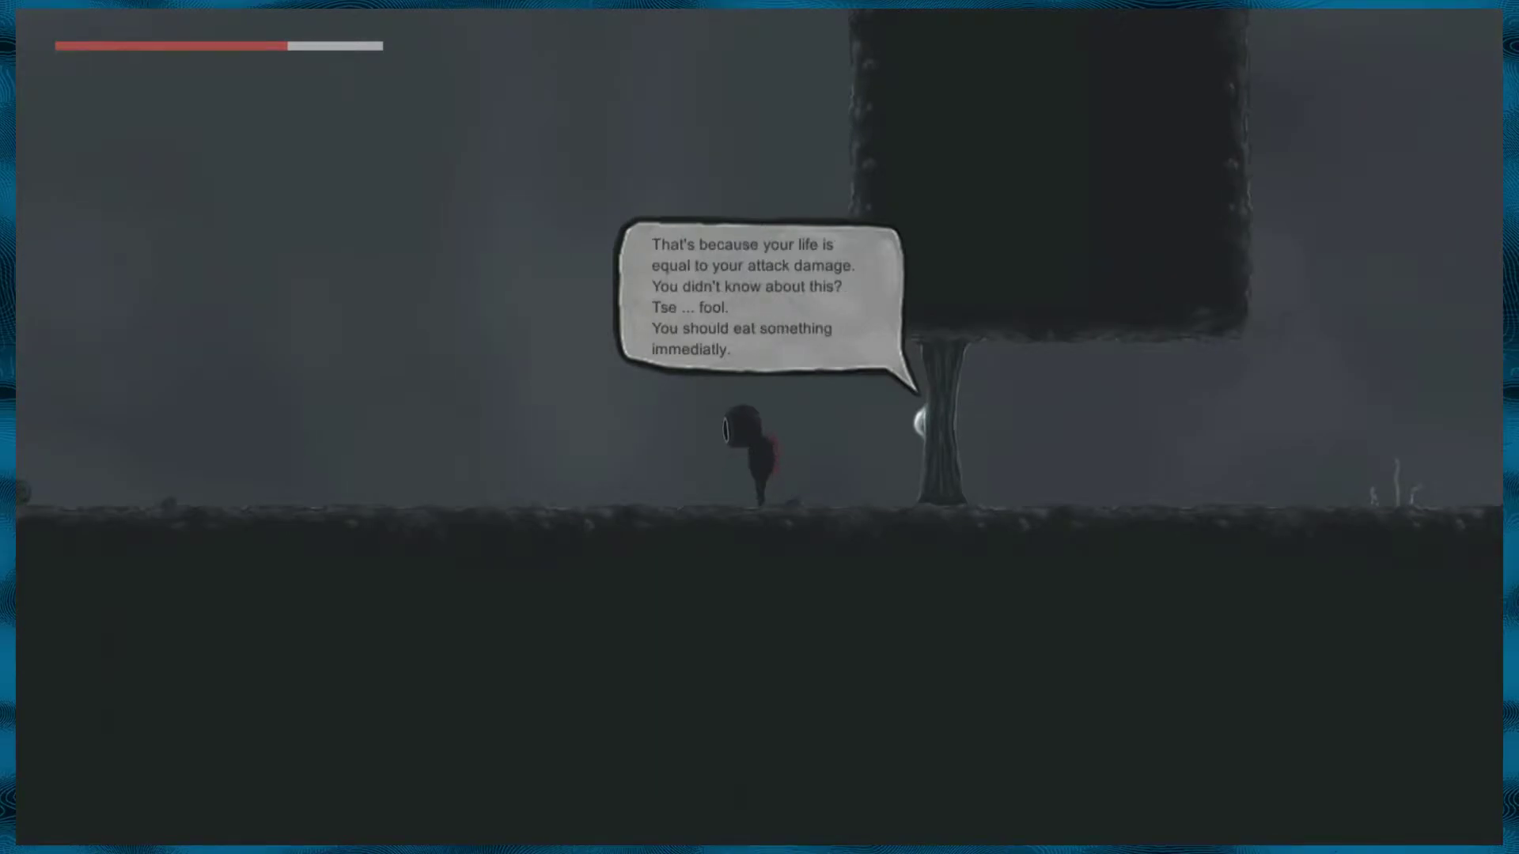
key(Right)
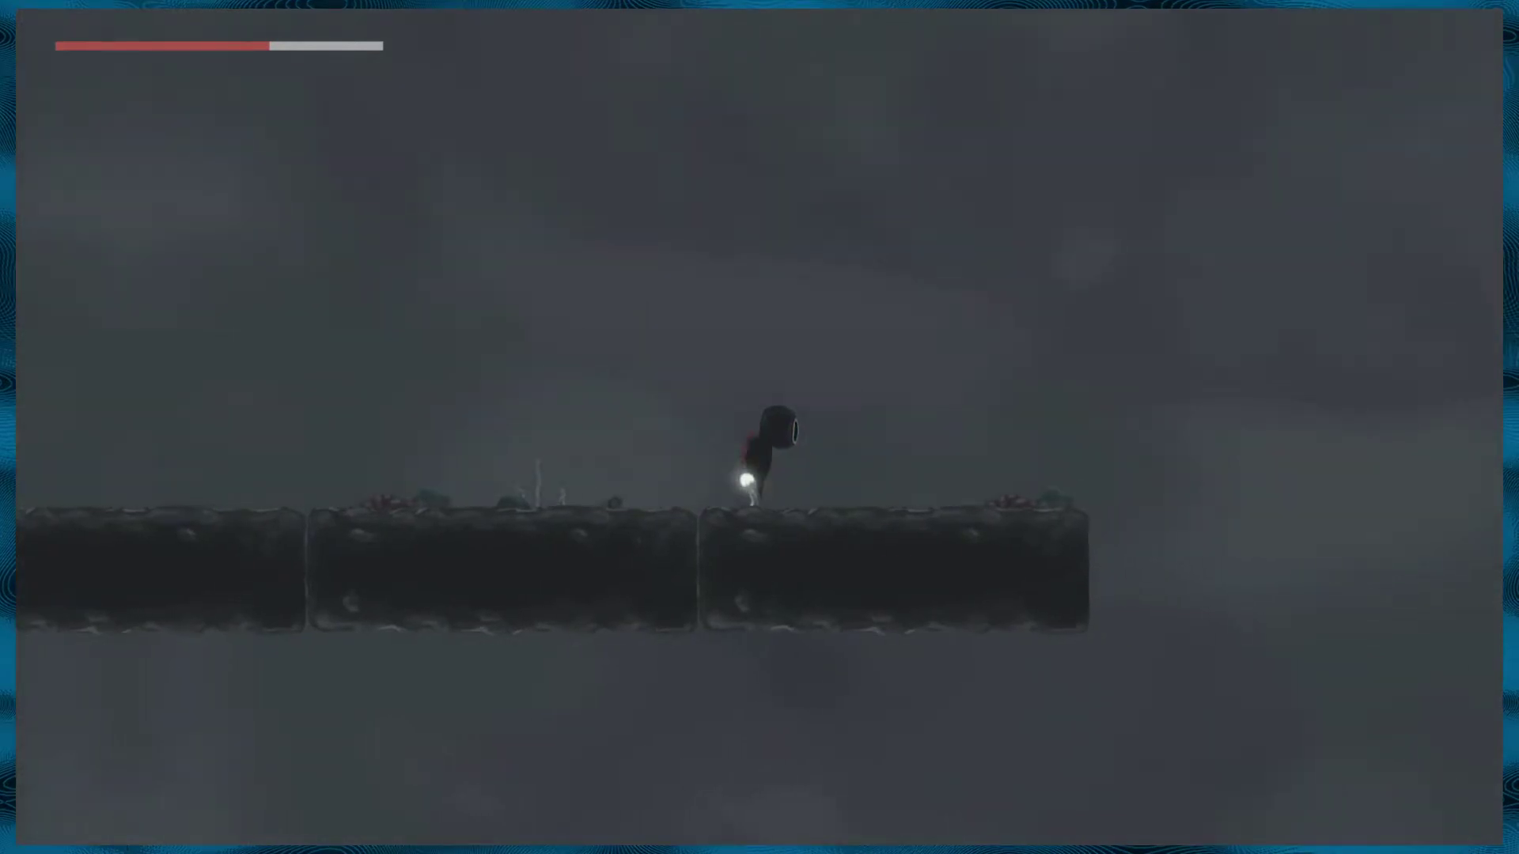
key(Right)
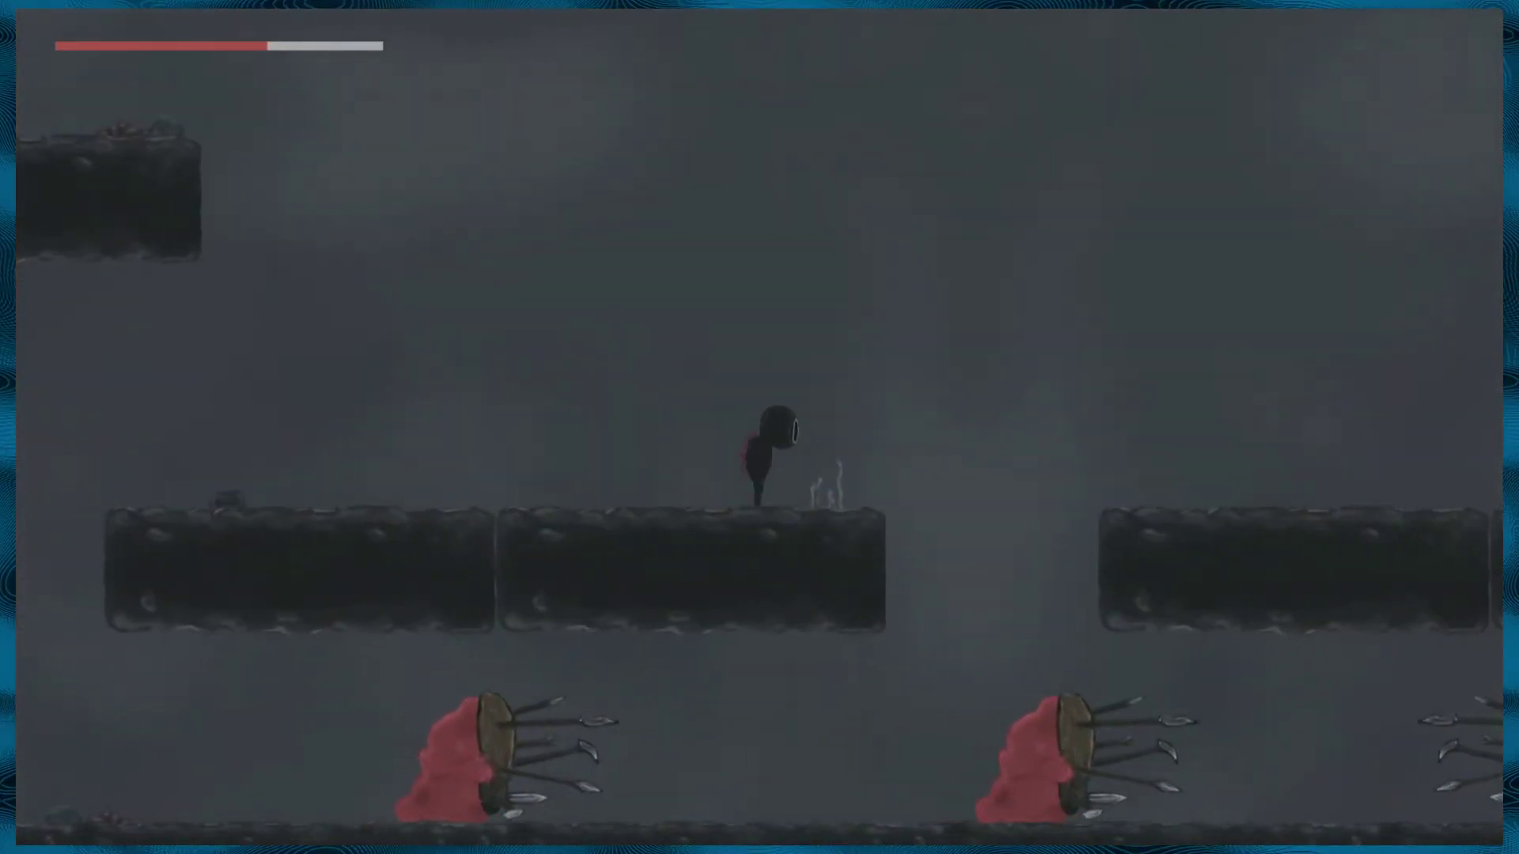
Drop down and slash the spiked shield enemies while advancing right.
key(x)
key(x)
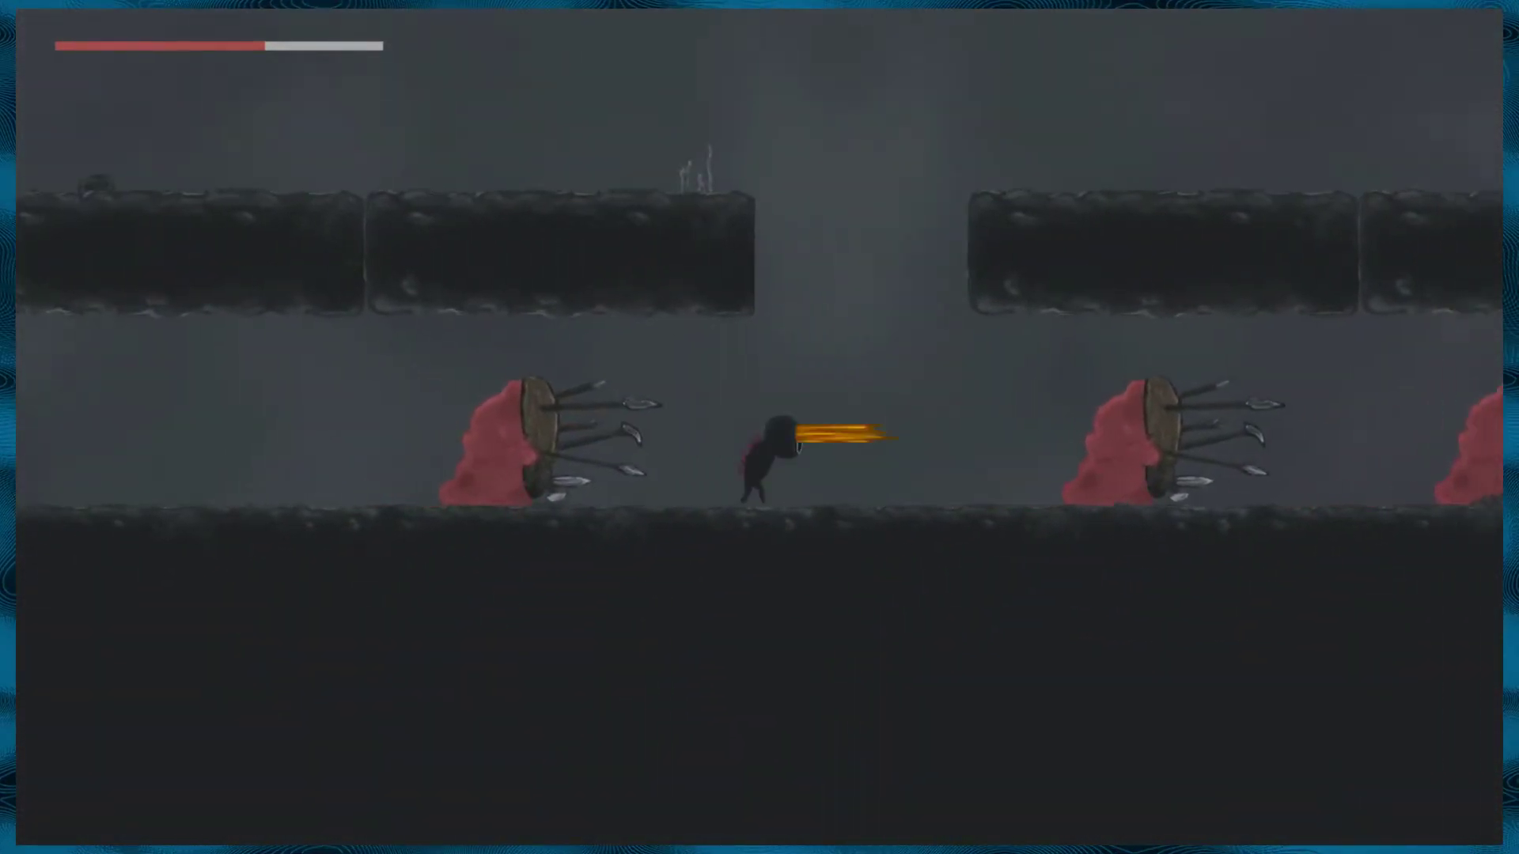
key(x)
key(Right)
key(x)
key(x)
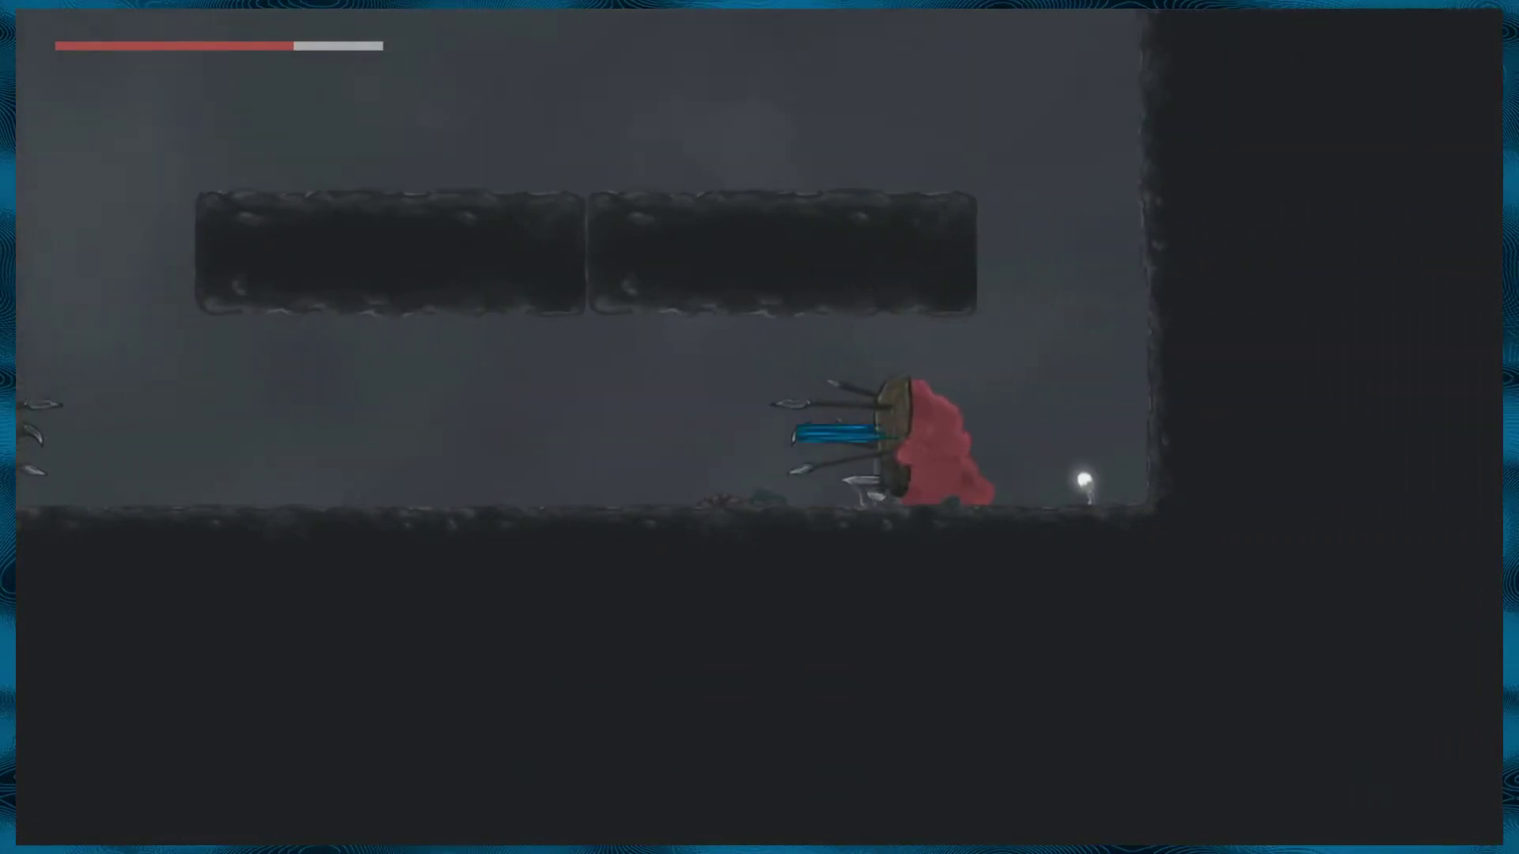
Strike and jump at the left enemy, then attack the second shield enemy.
key(Left)
key(x)
key(Left)
key(z)
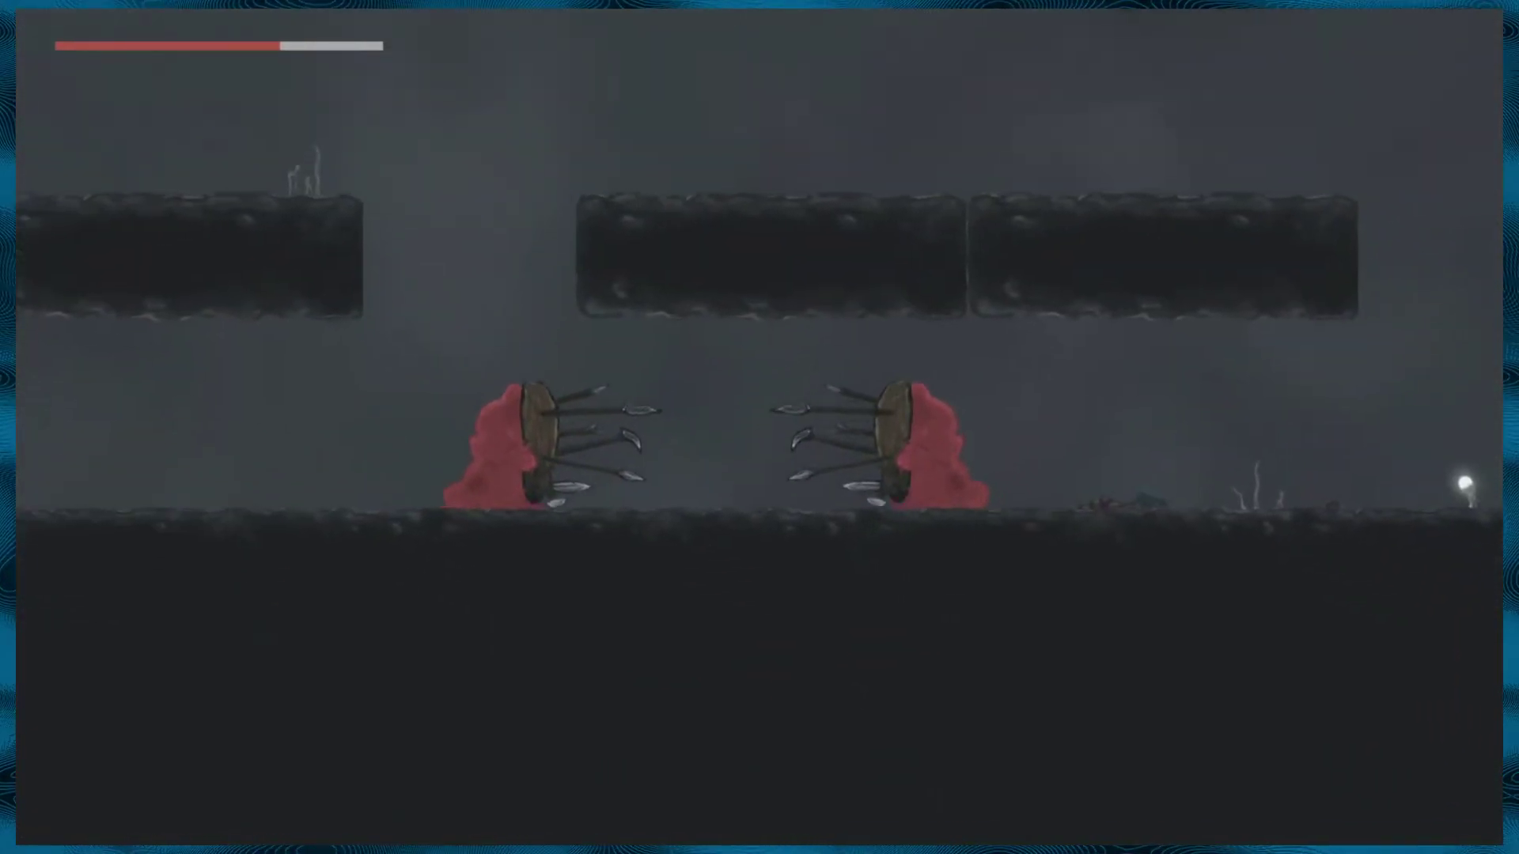
key(Left)
key(Right)
key(x)
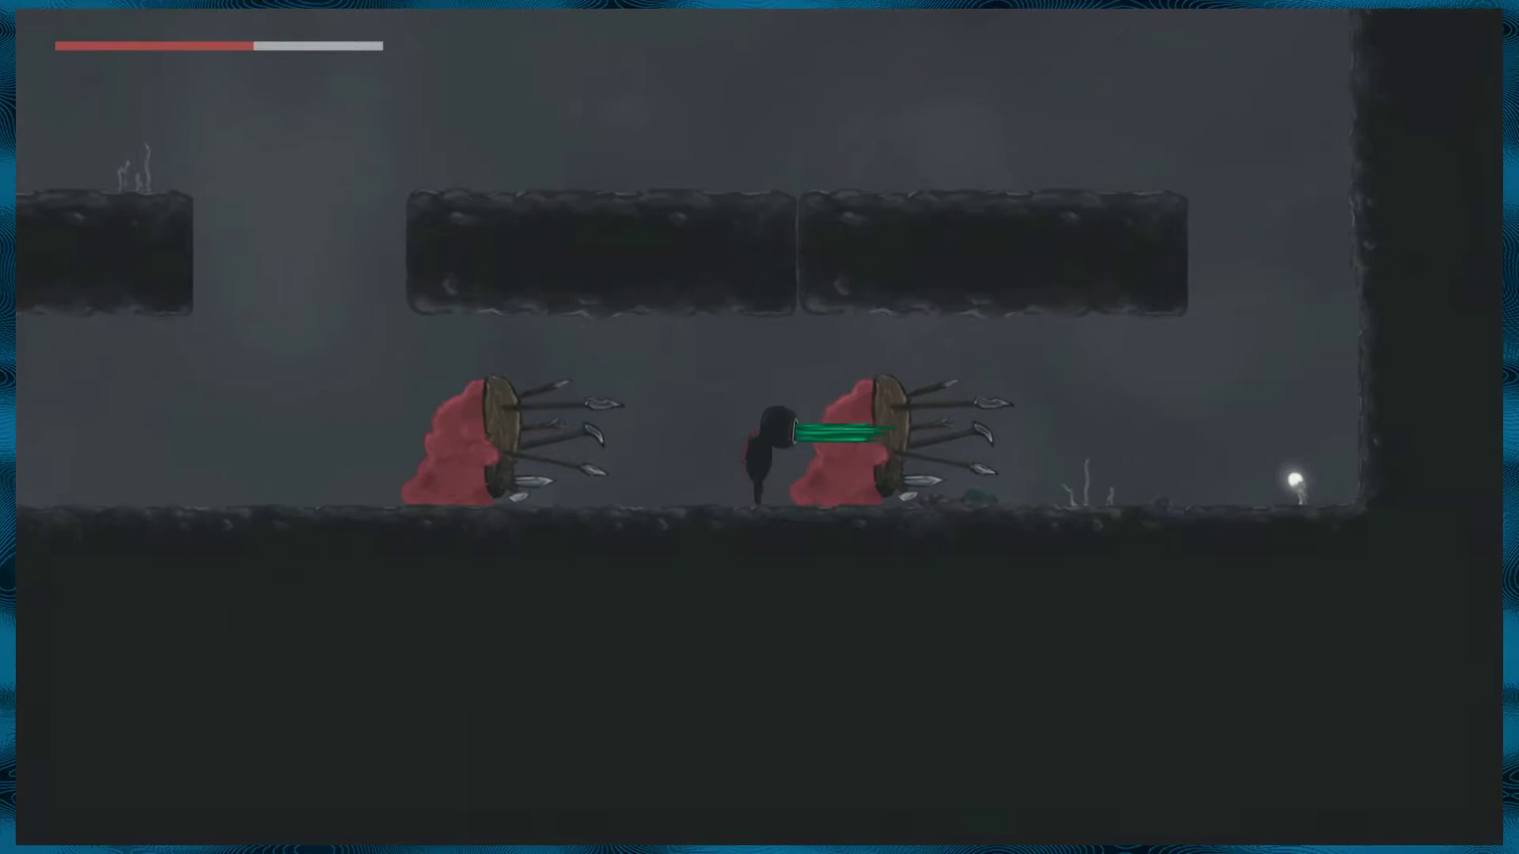
Jump beside the wall, then drop through the level onto a stone platform.
key(Right)
key(Right)
key(z)
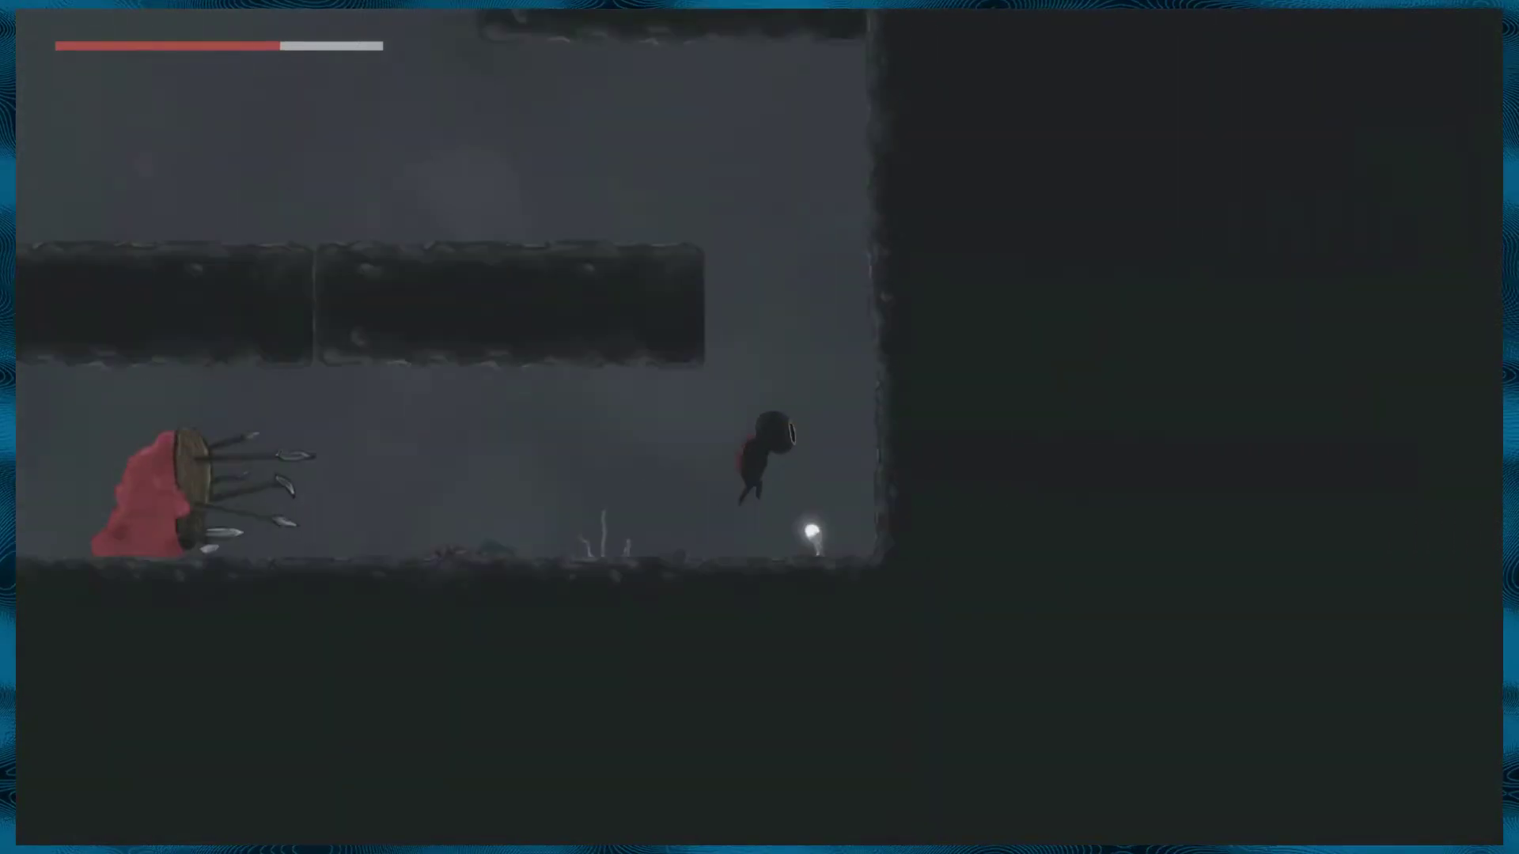
key(z)
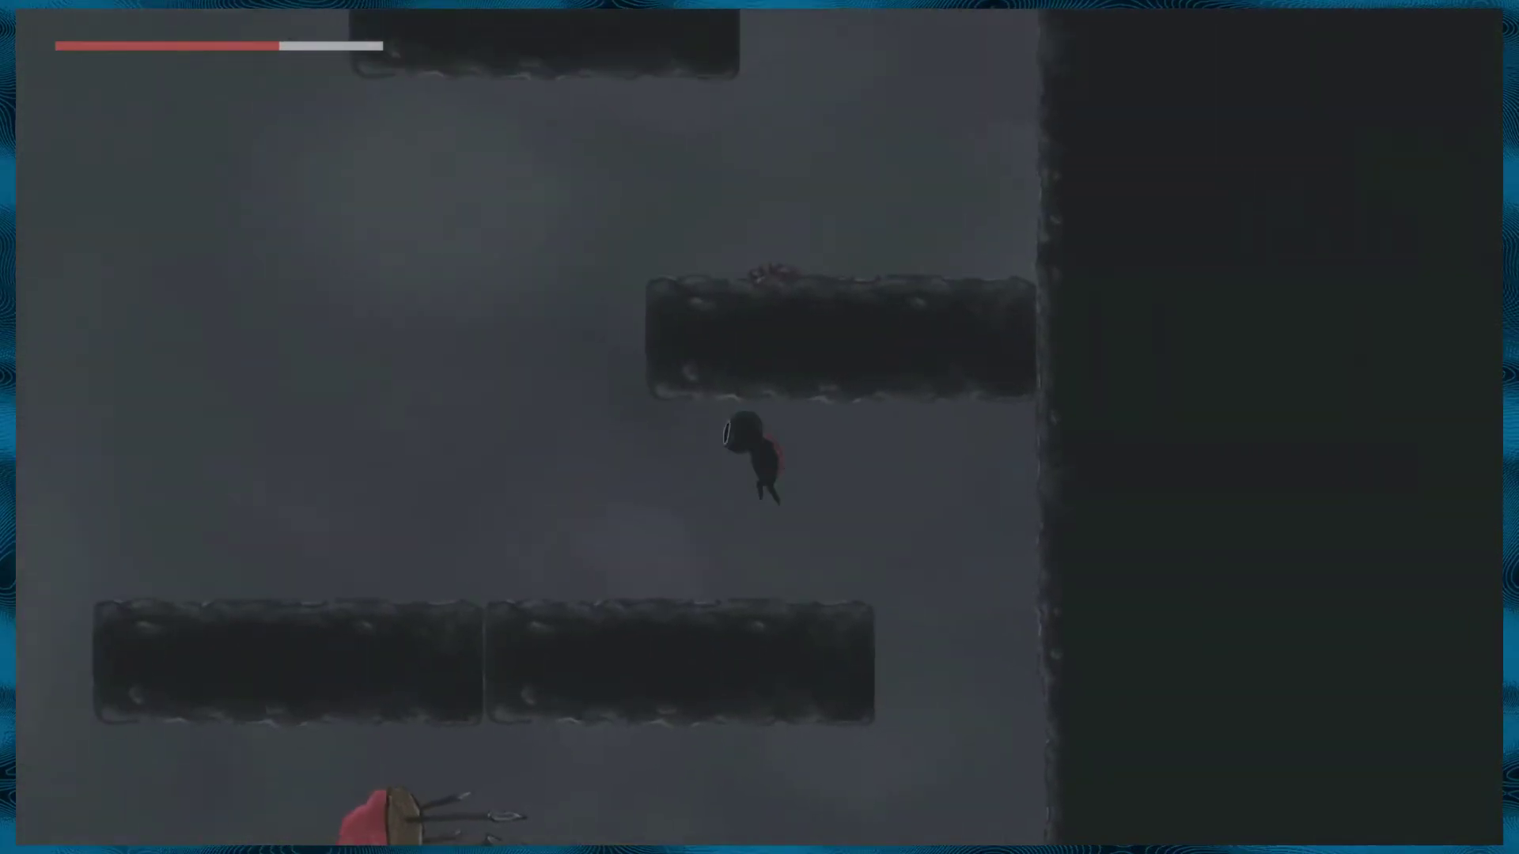
key(Left)
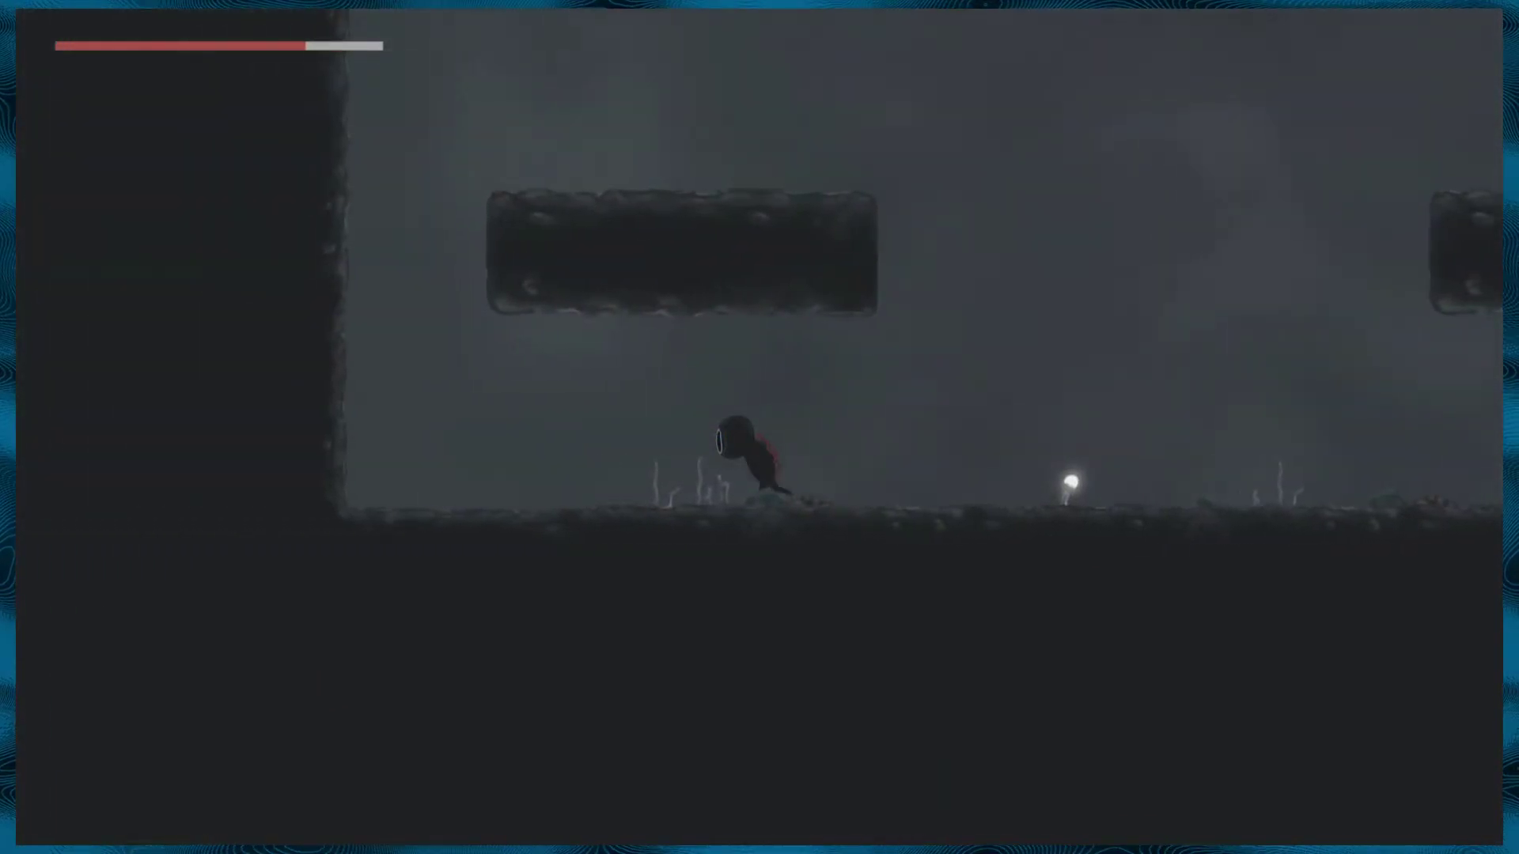
key(Right)
key(Right)
key(z)
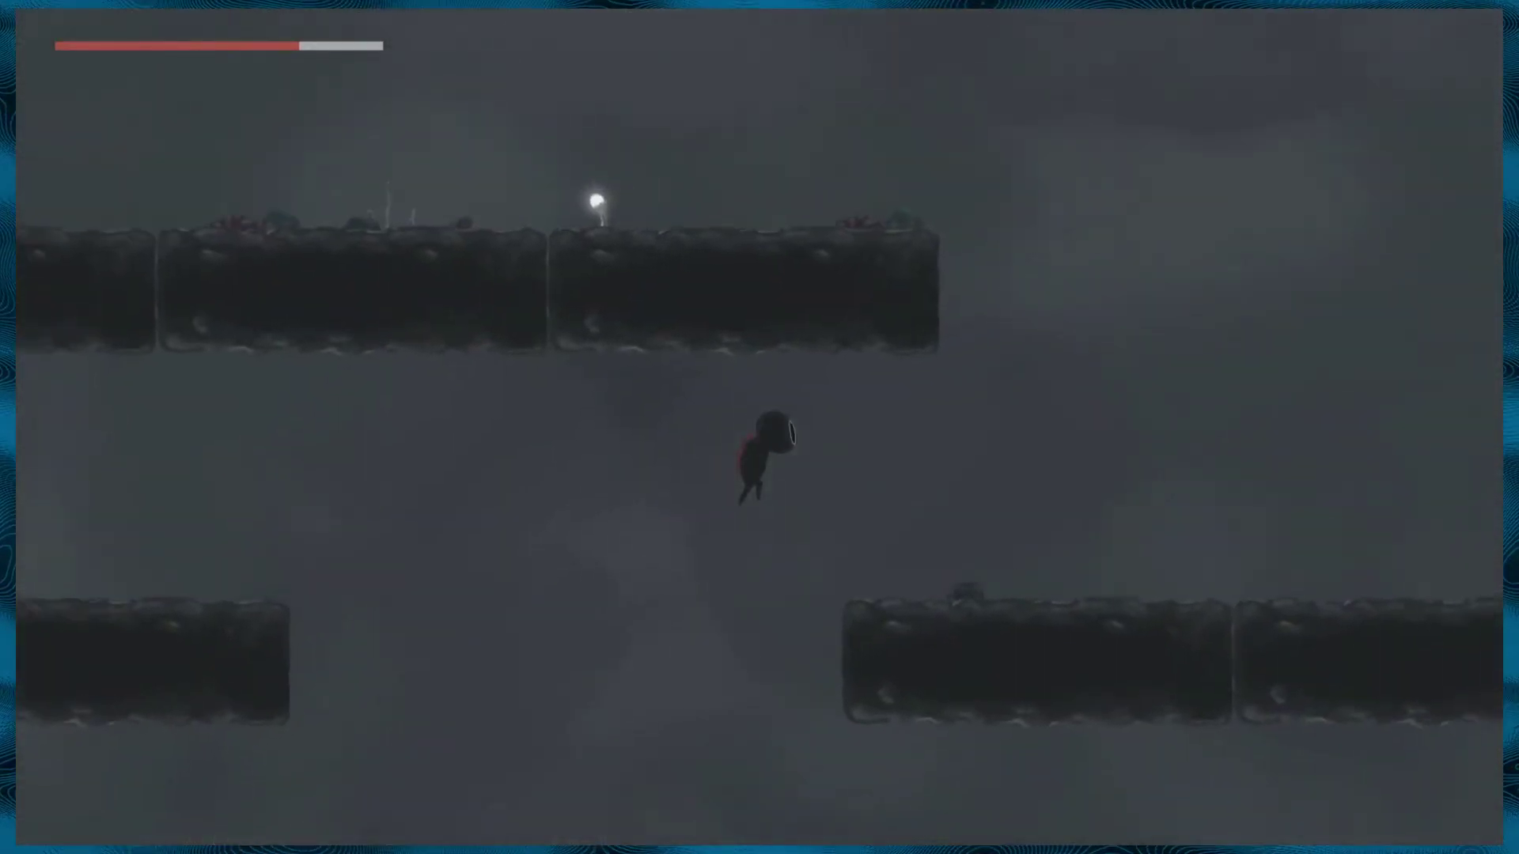
key(Right)
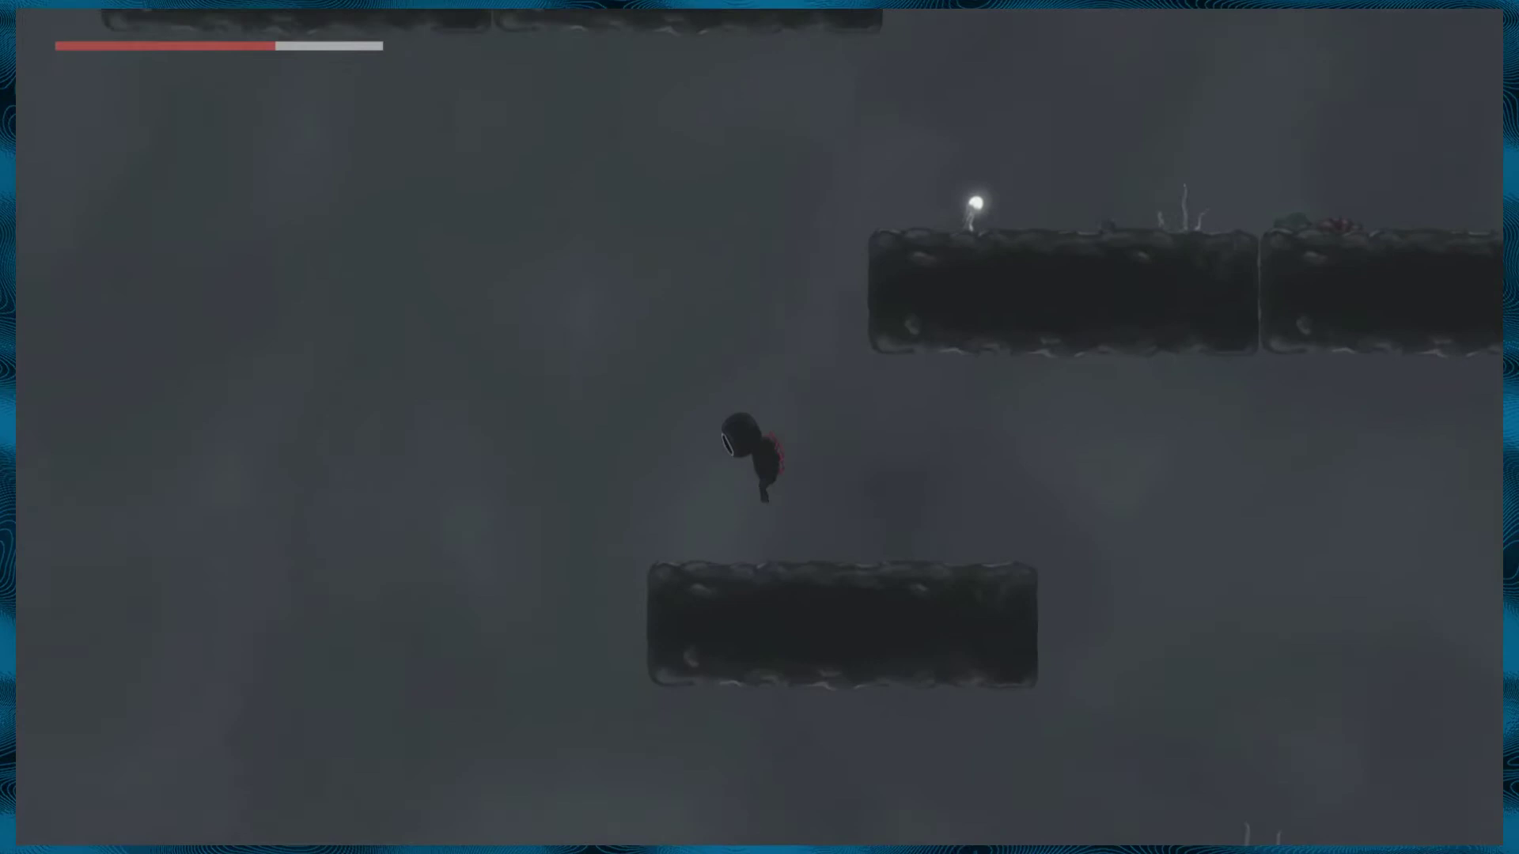
Climb the shaft platforms toward the large block by the pillar creature.
key(z)
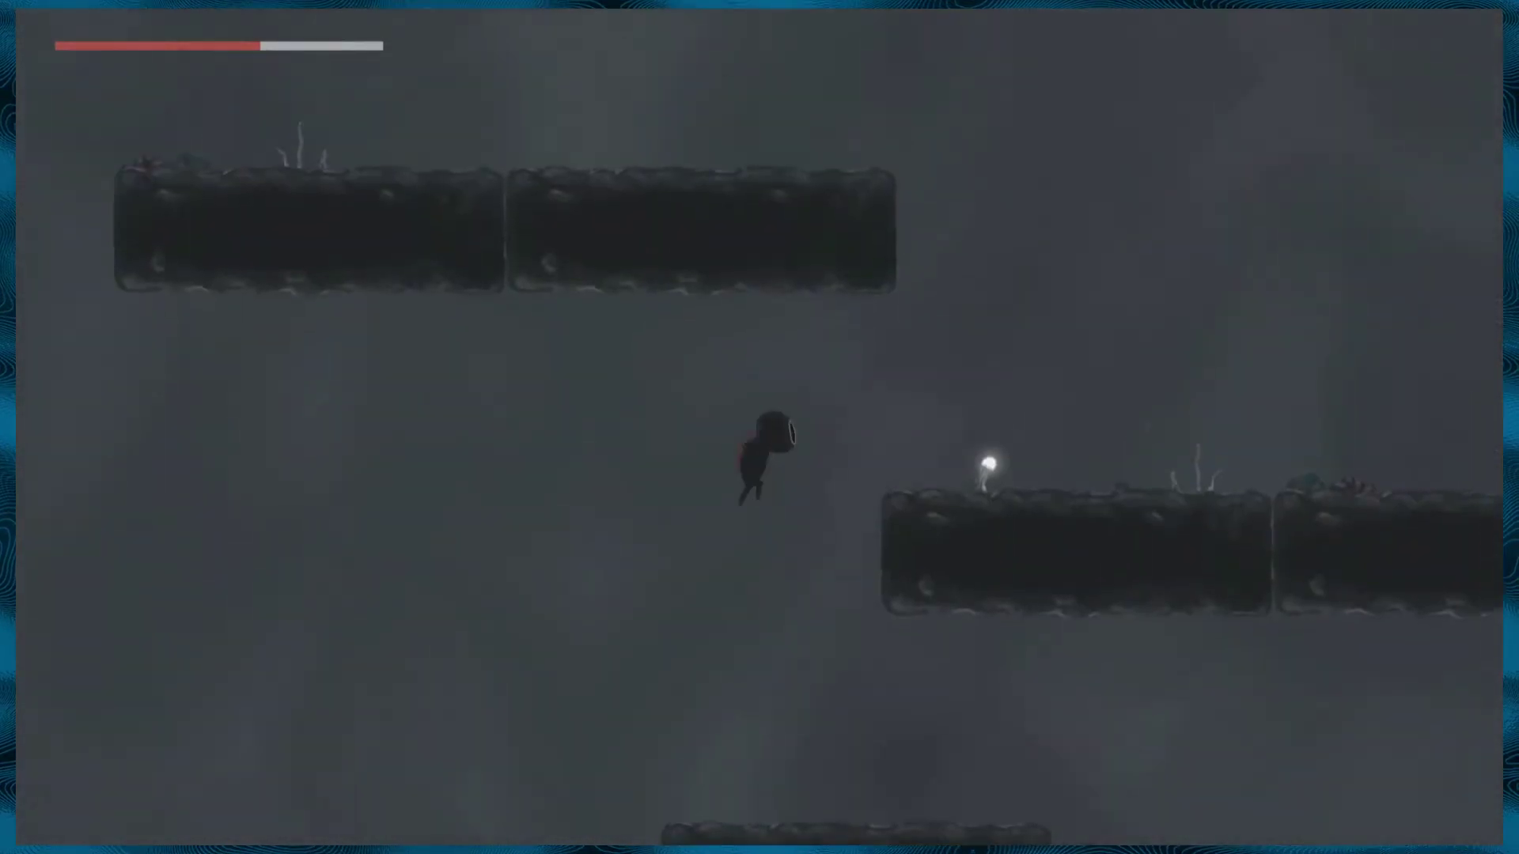
key(Right)
key(z)
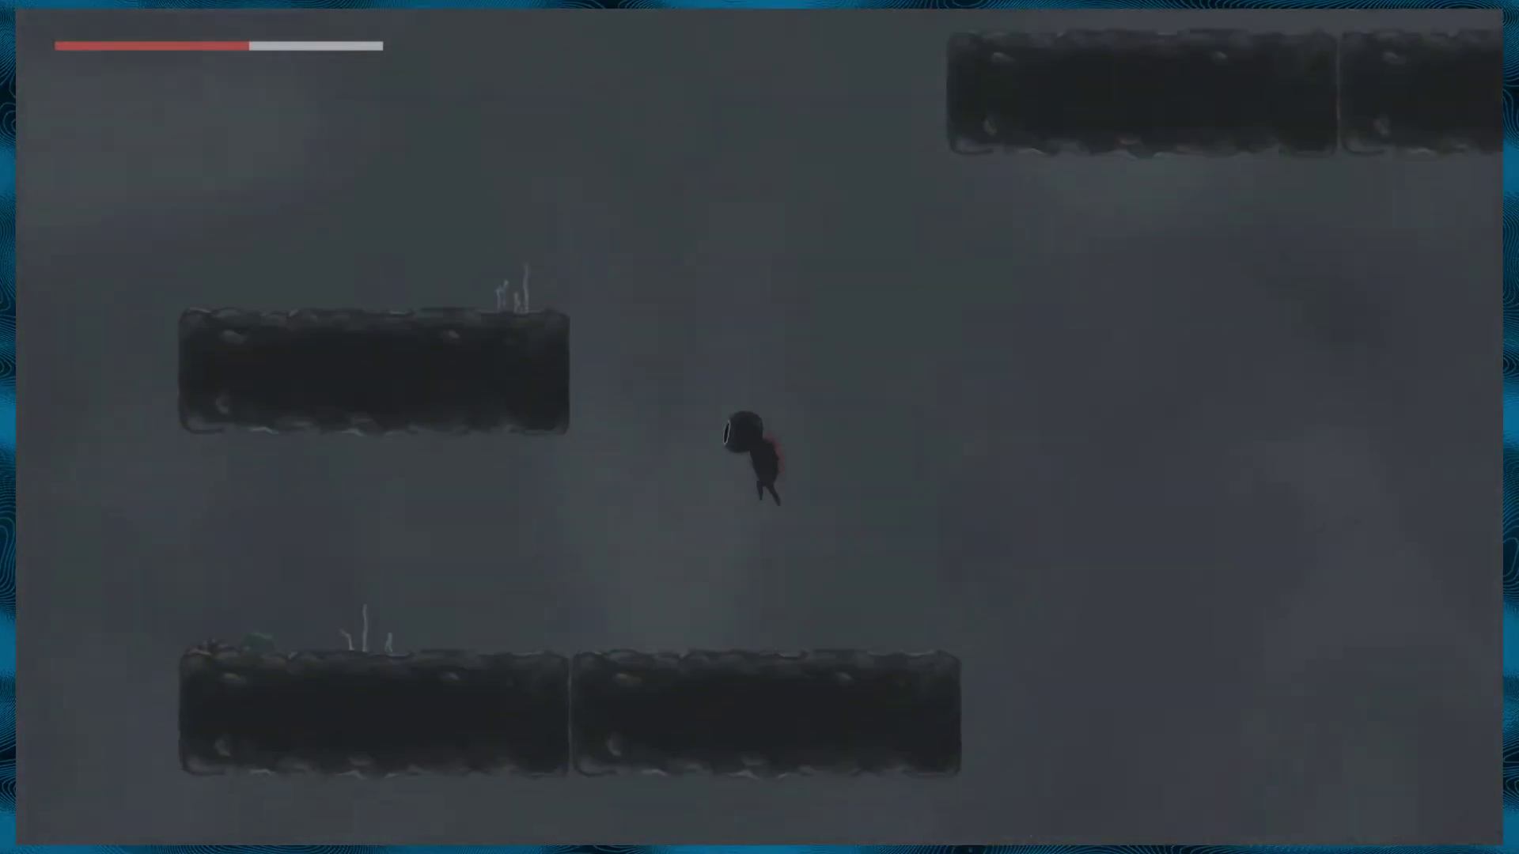
key(Right)
key(z)
key(Right)
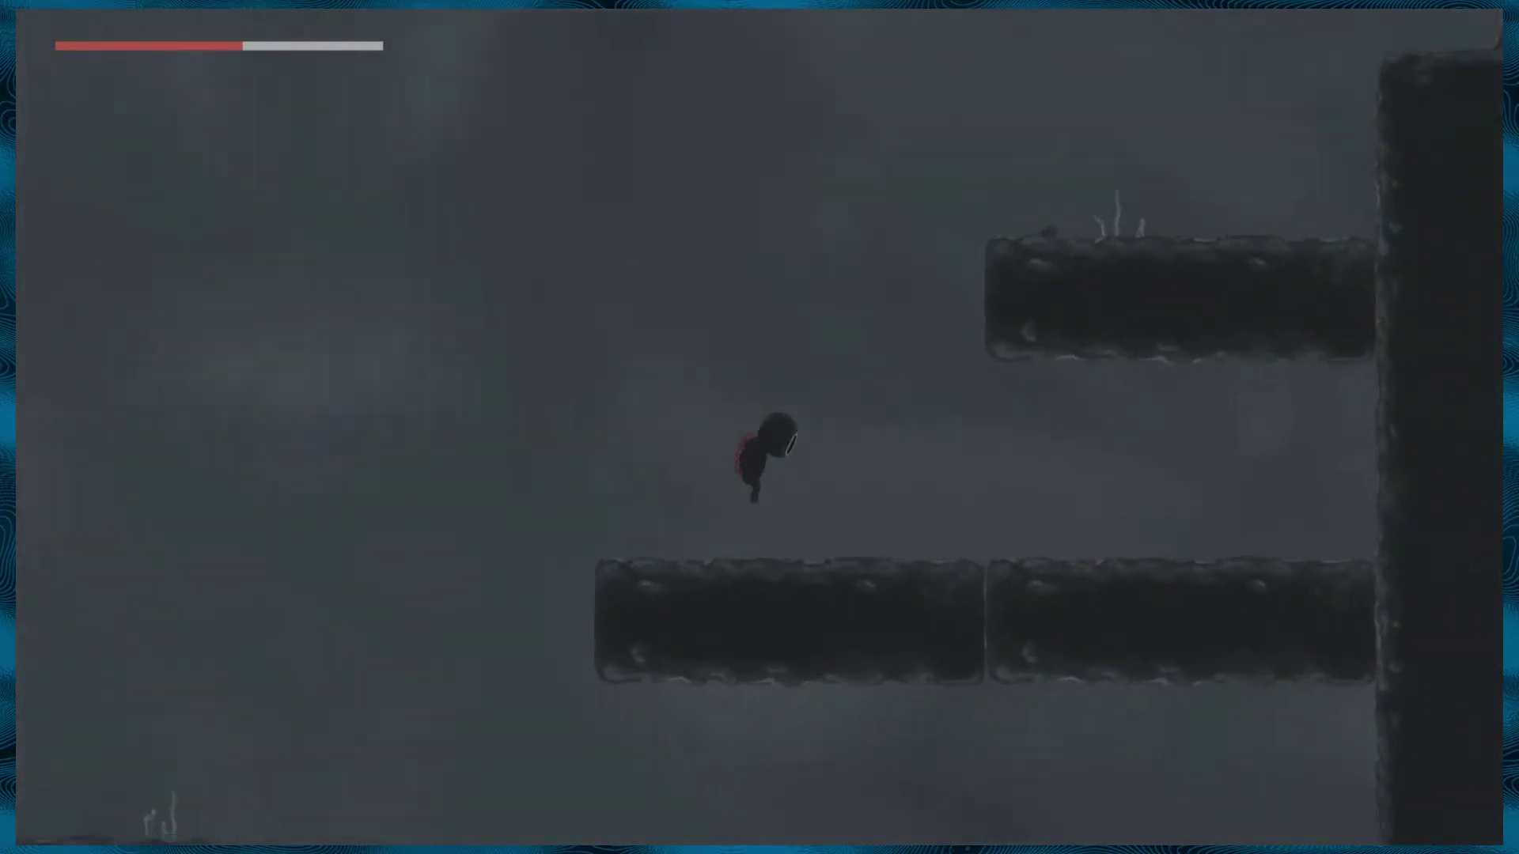
Leave the talking pillar's block and descend the zigzag platforms to a lower ledge.
key(Right)
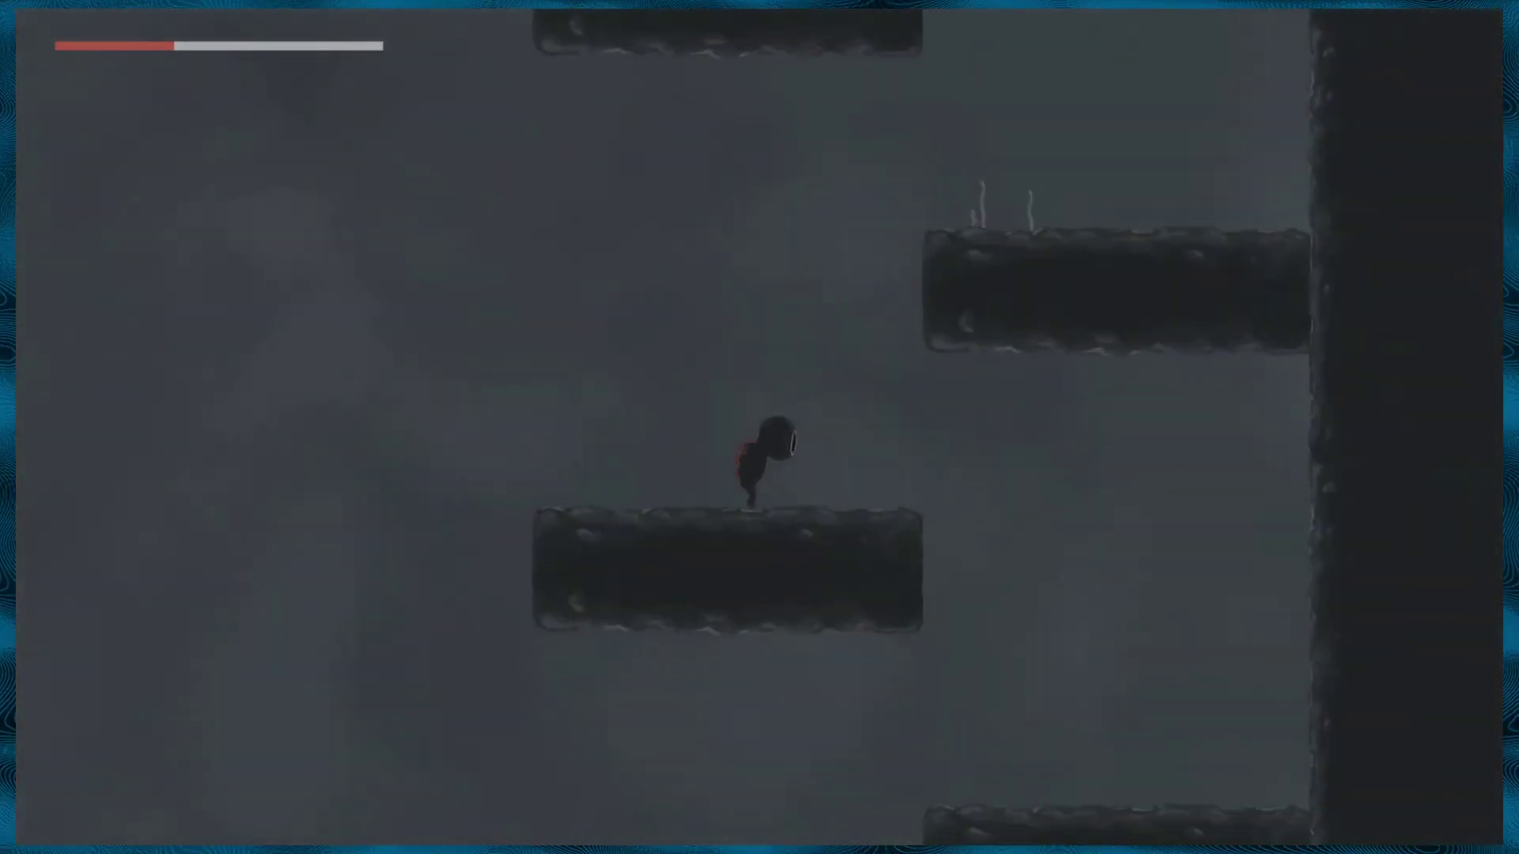
key(Right)
key(Left)
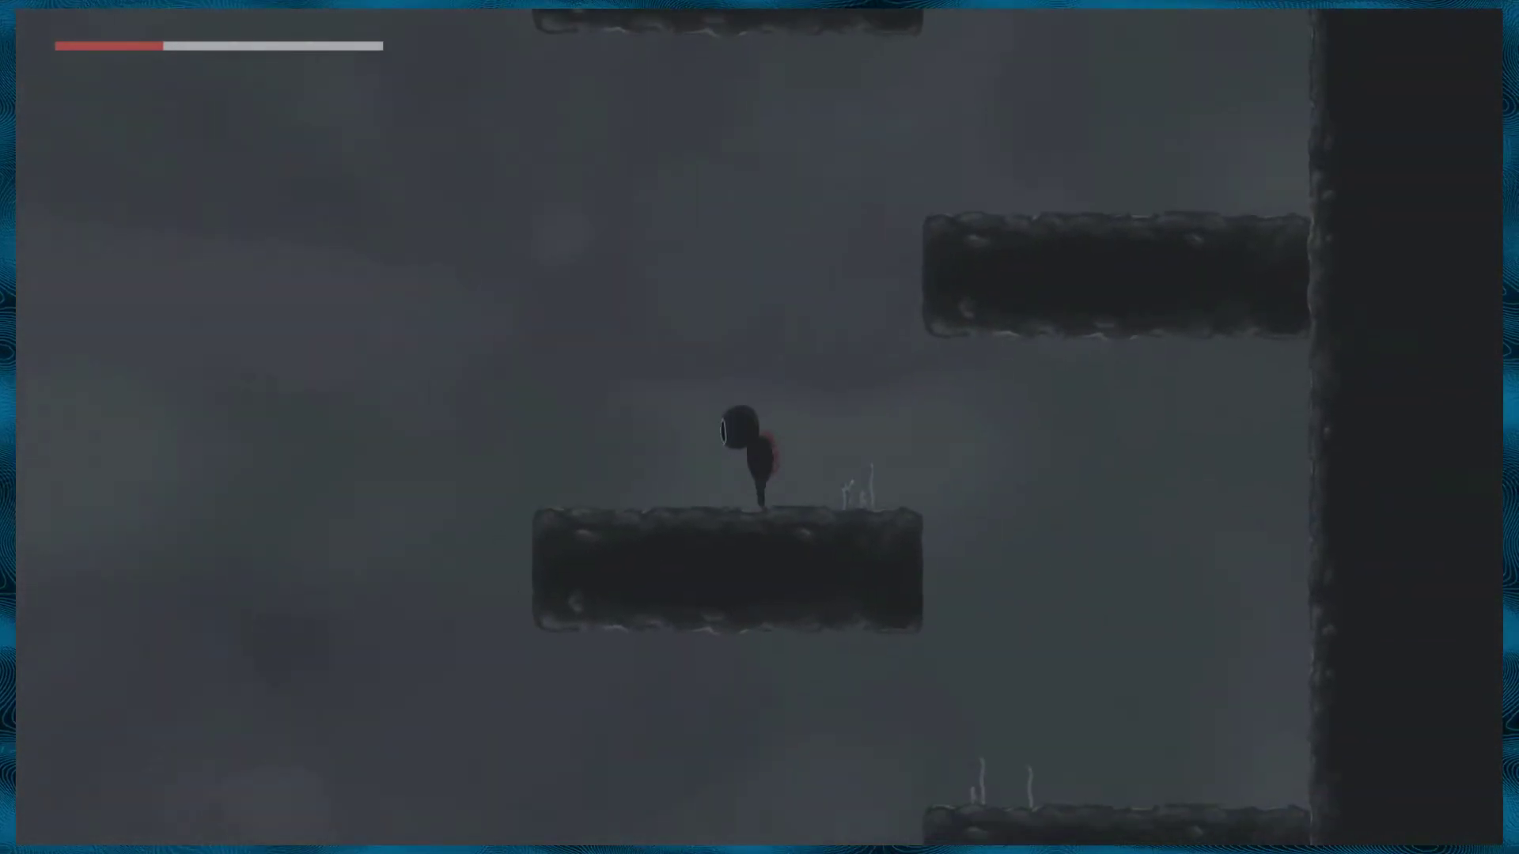
key(Right)
key(Left)
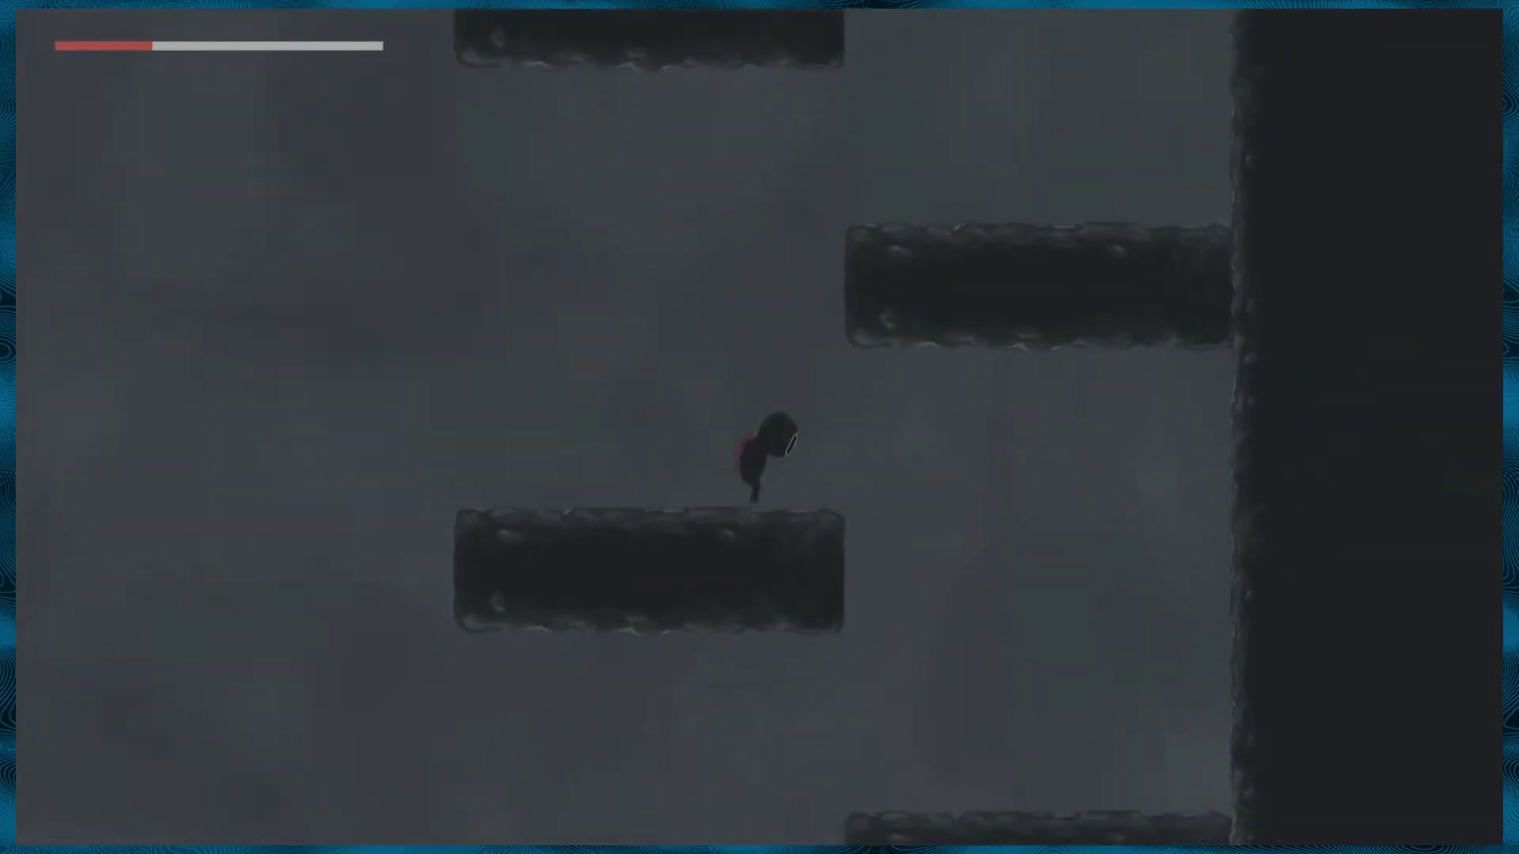
key(Right)
Steer the fall past platforms, landing on successively lower ledges.
key(Right)
key(Left)
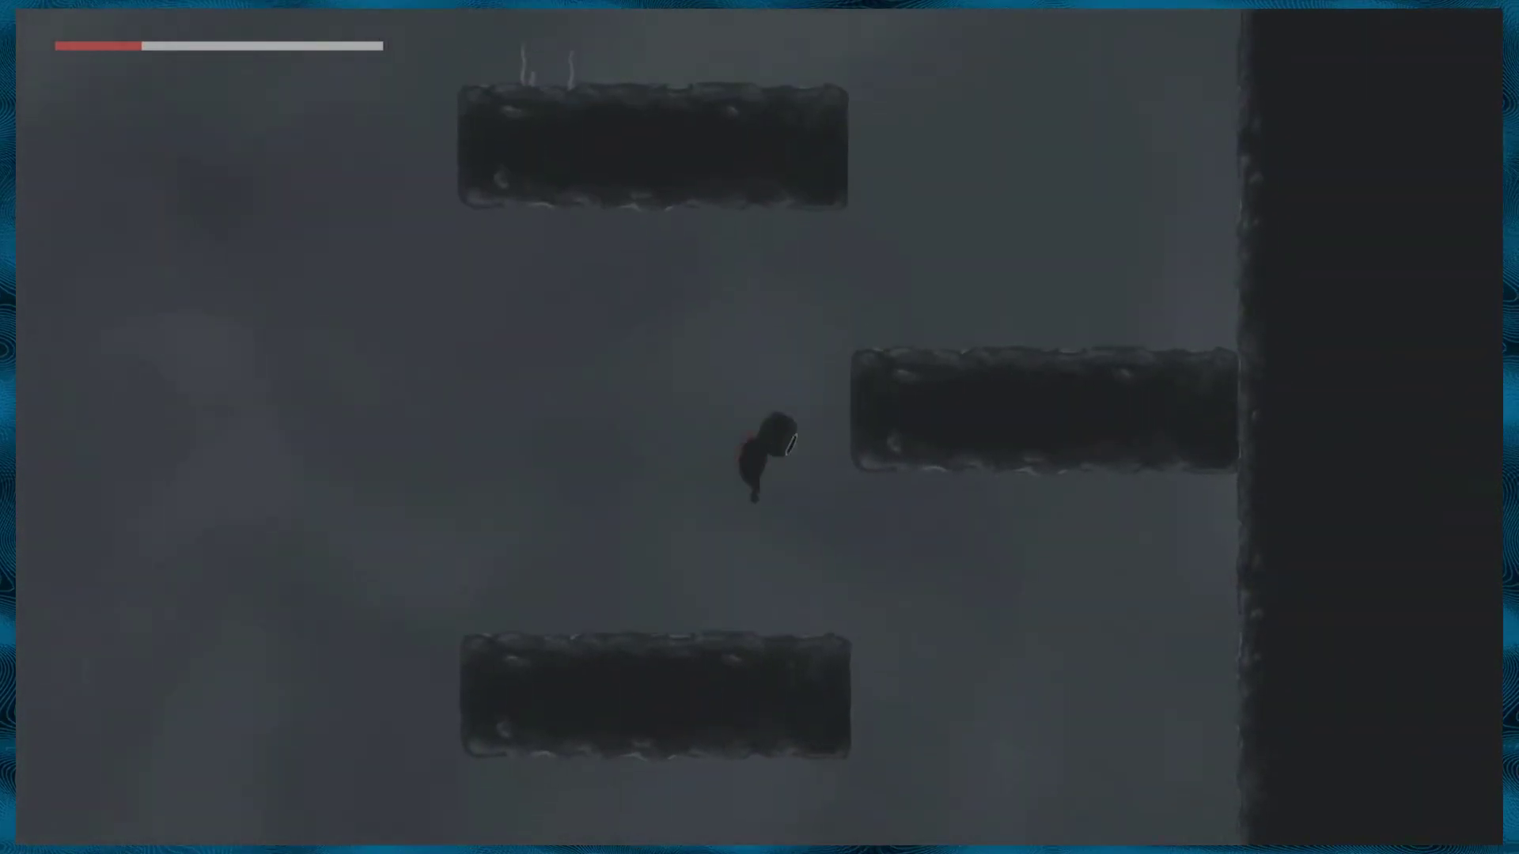
key(Right)
key(Right)
key(Left)
key(Right)
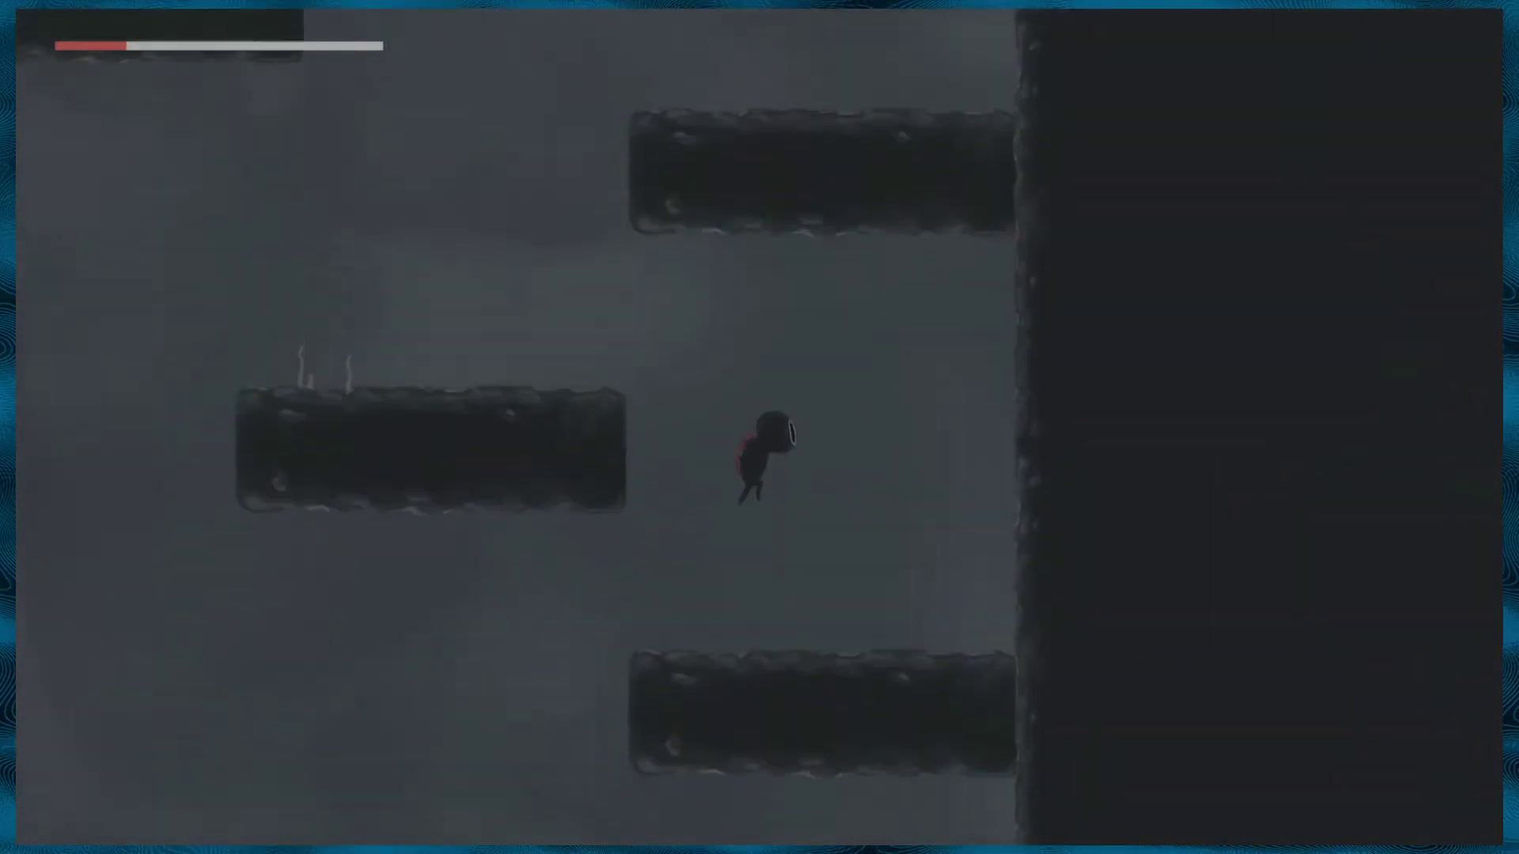
key(Left)
key(Right)
key(Left)
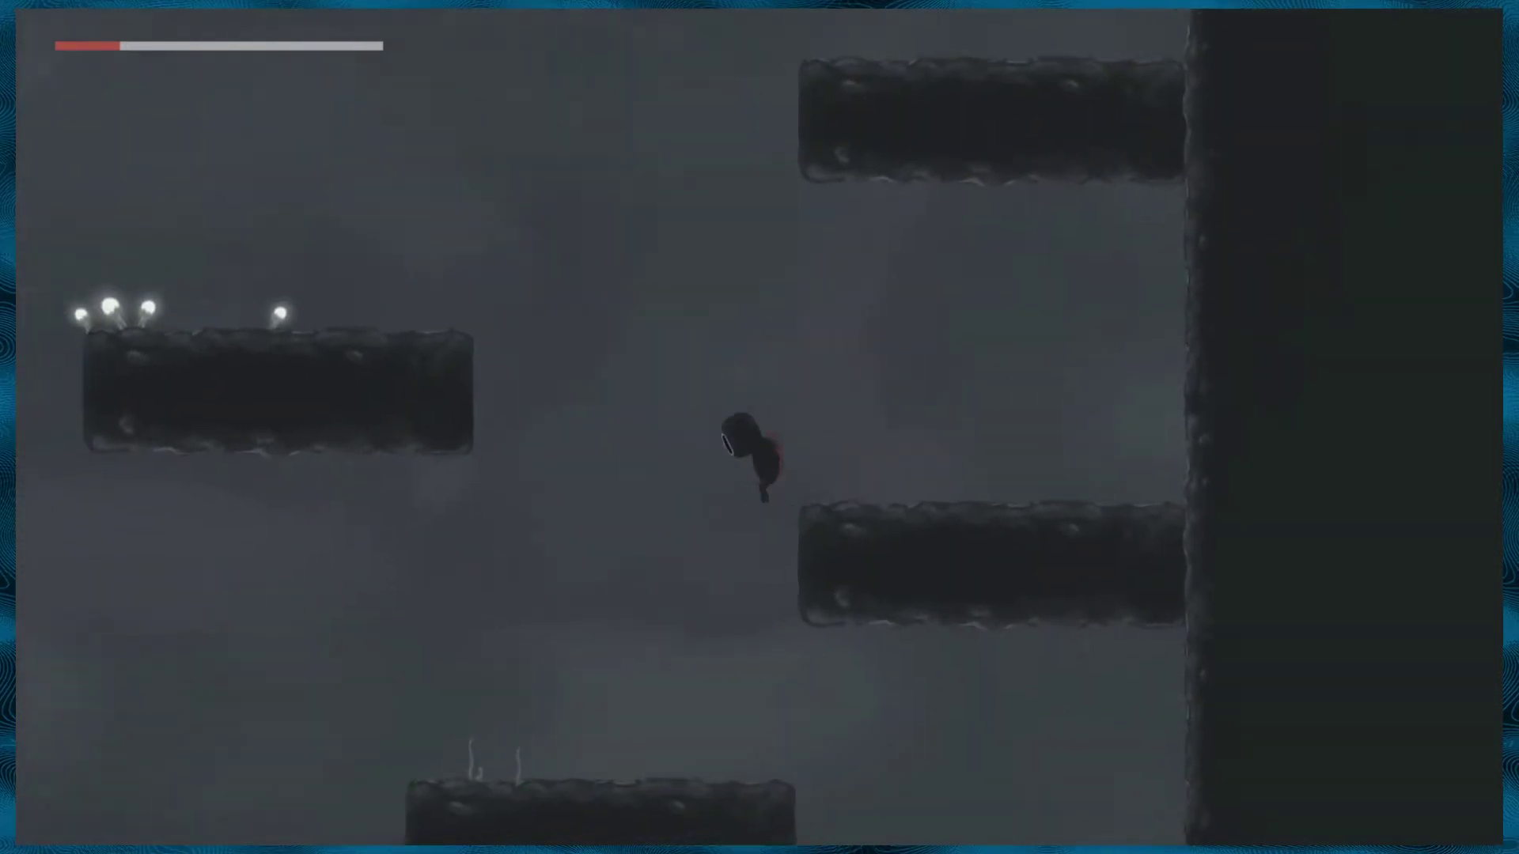
key(Right)
key(Right)
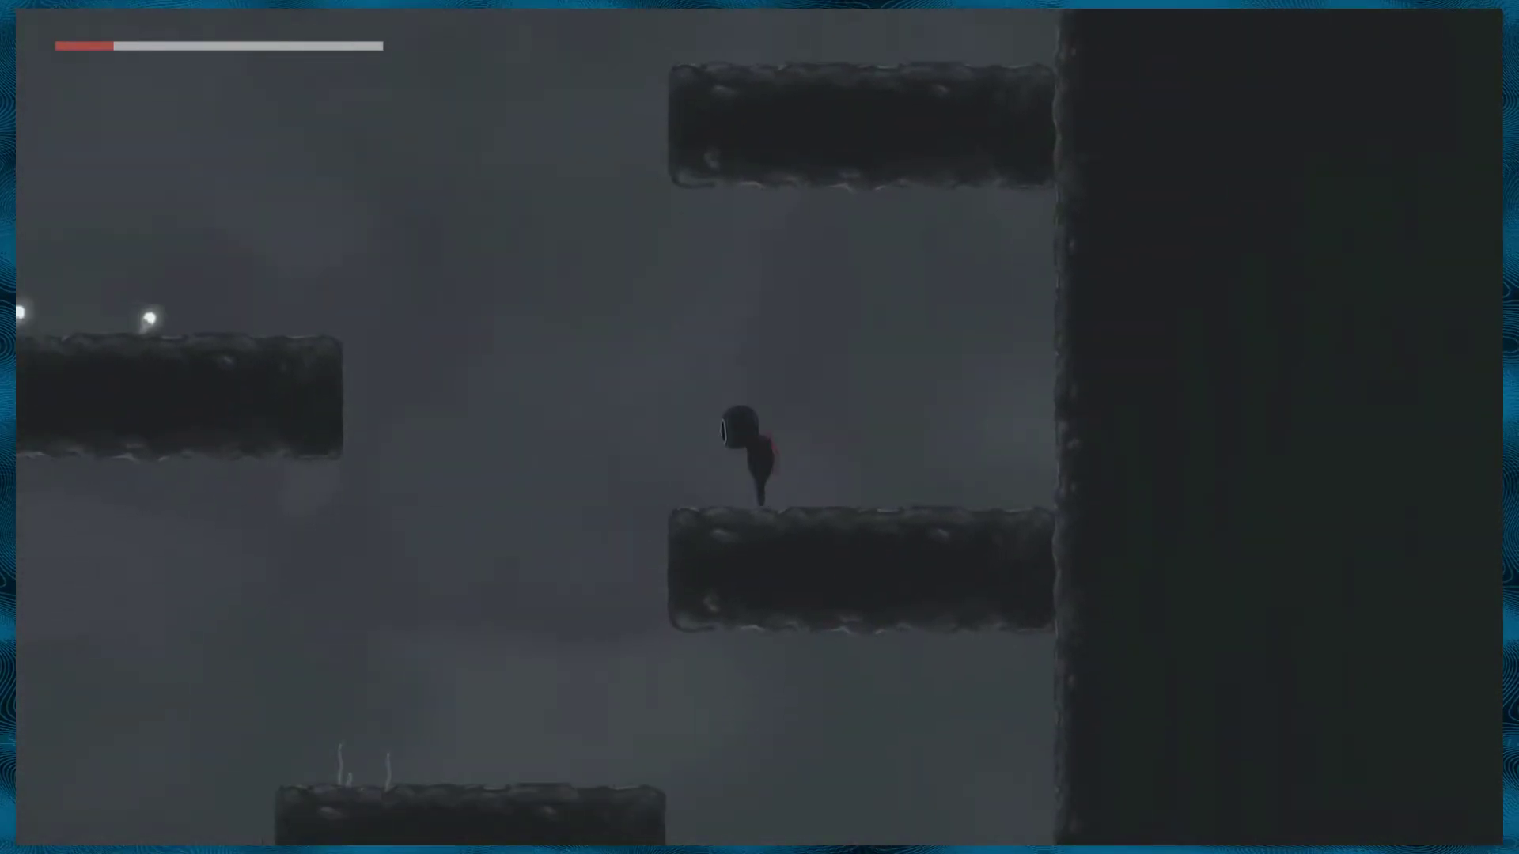
Jump up from the lit platform, climbing between ledges toward the wall.
key(Left)
key(space)
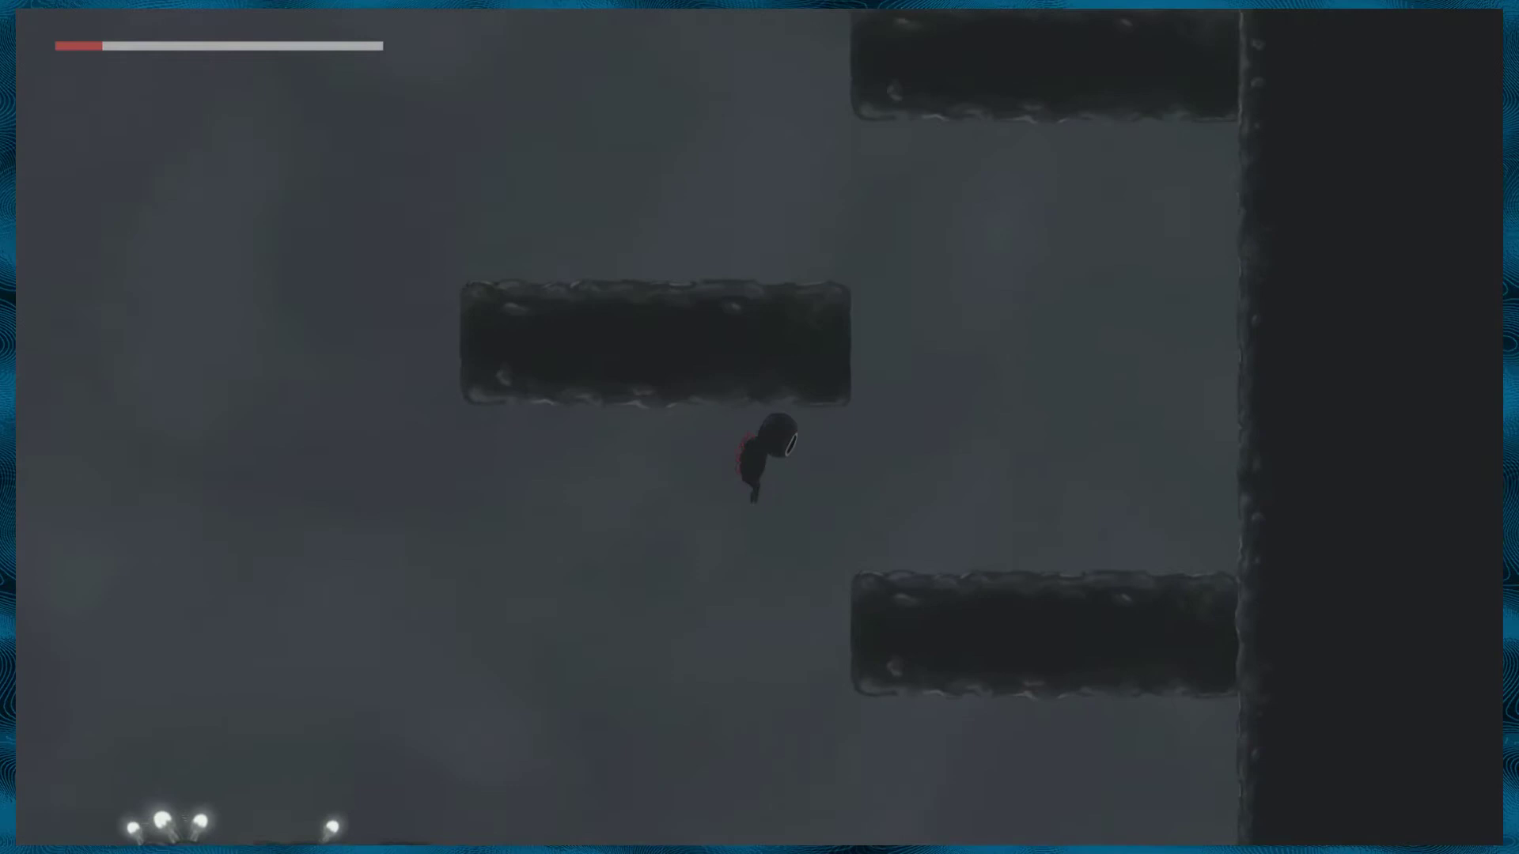
key(Right)
key(space)
key(Left)
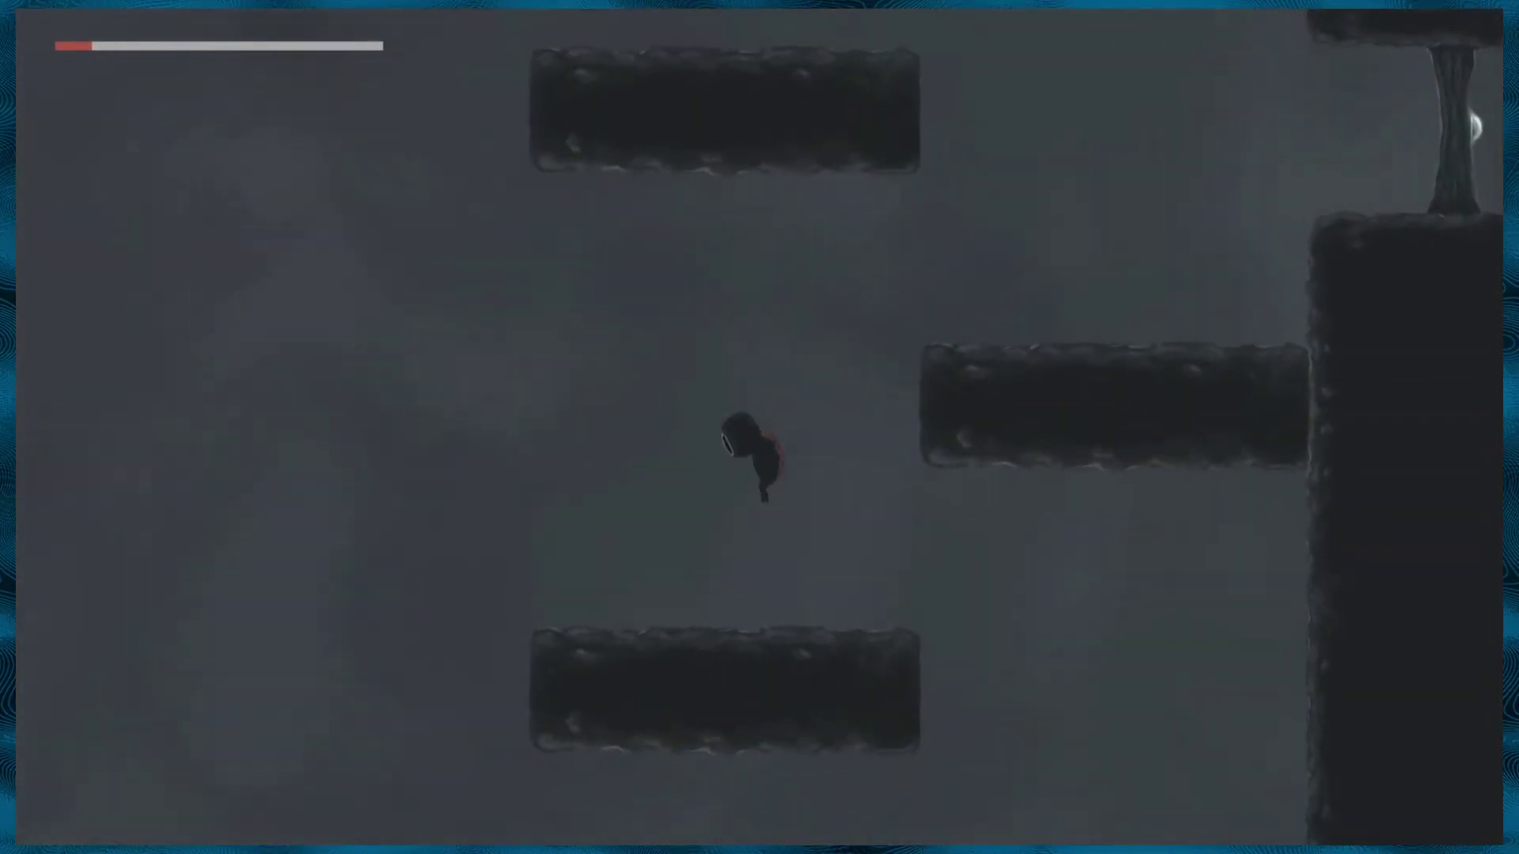
key(Right)
key(space)
Keep jumping between ledges up to the top of the shaft.
key(Right)
key(Left)
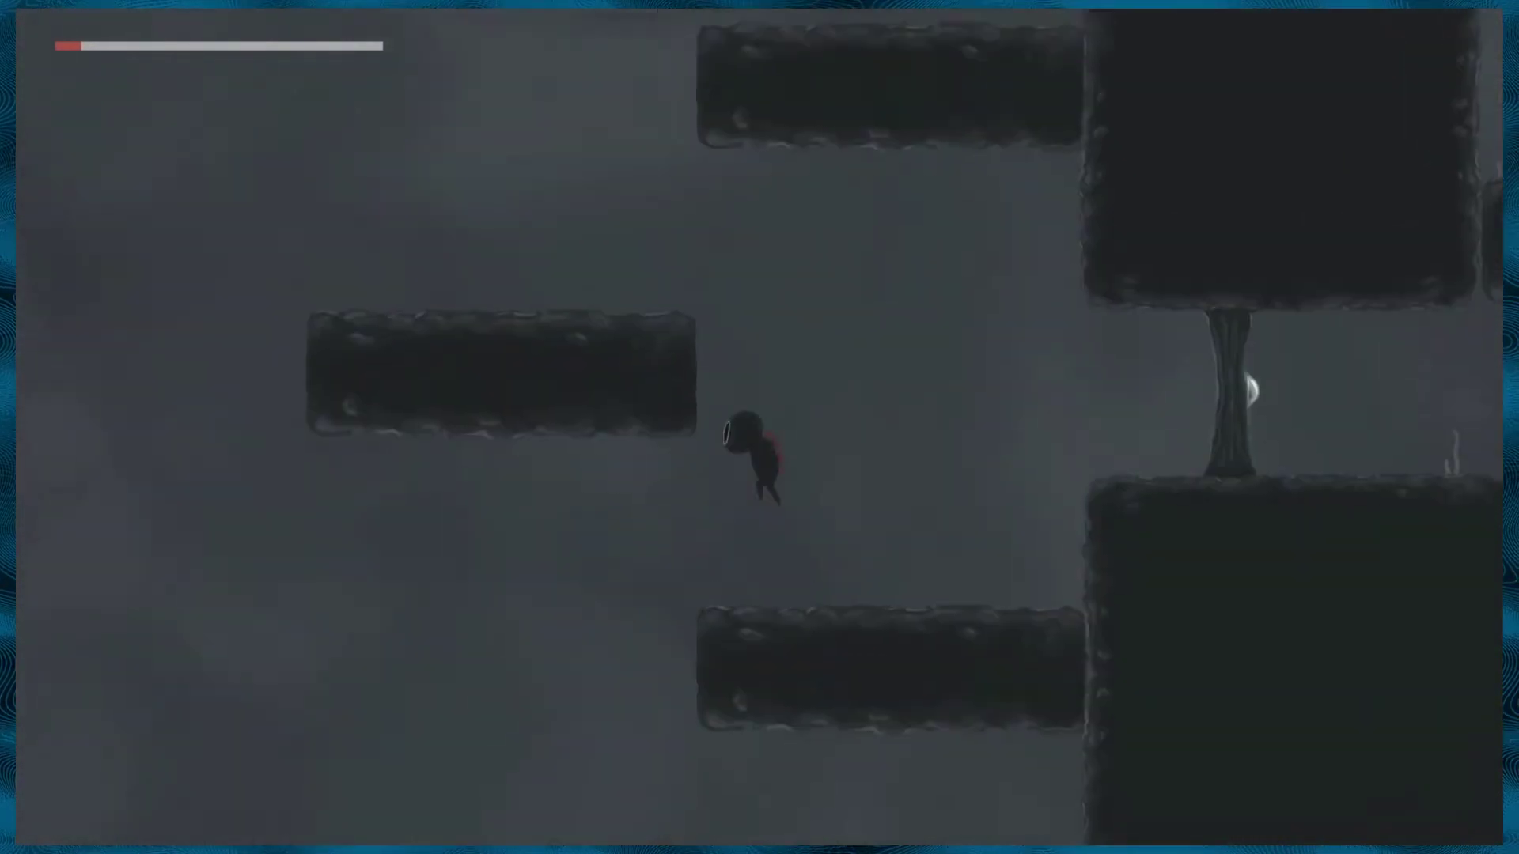
key(Right)
key(space)
key(Left)
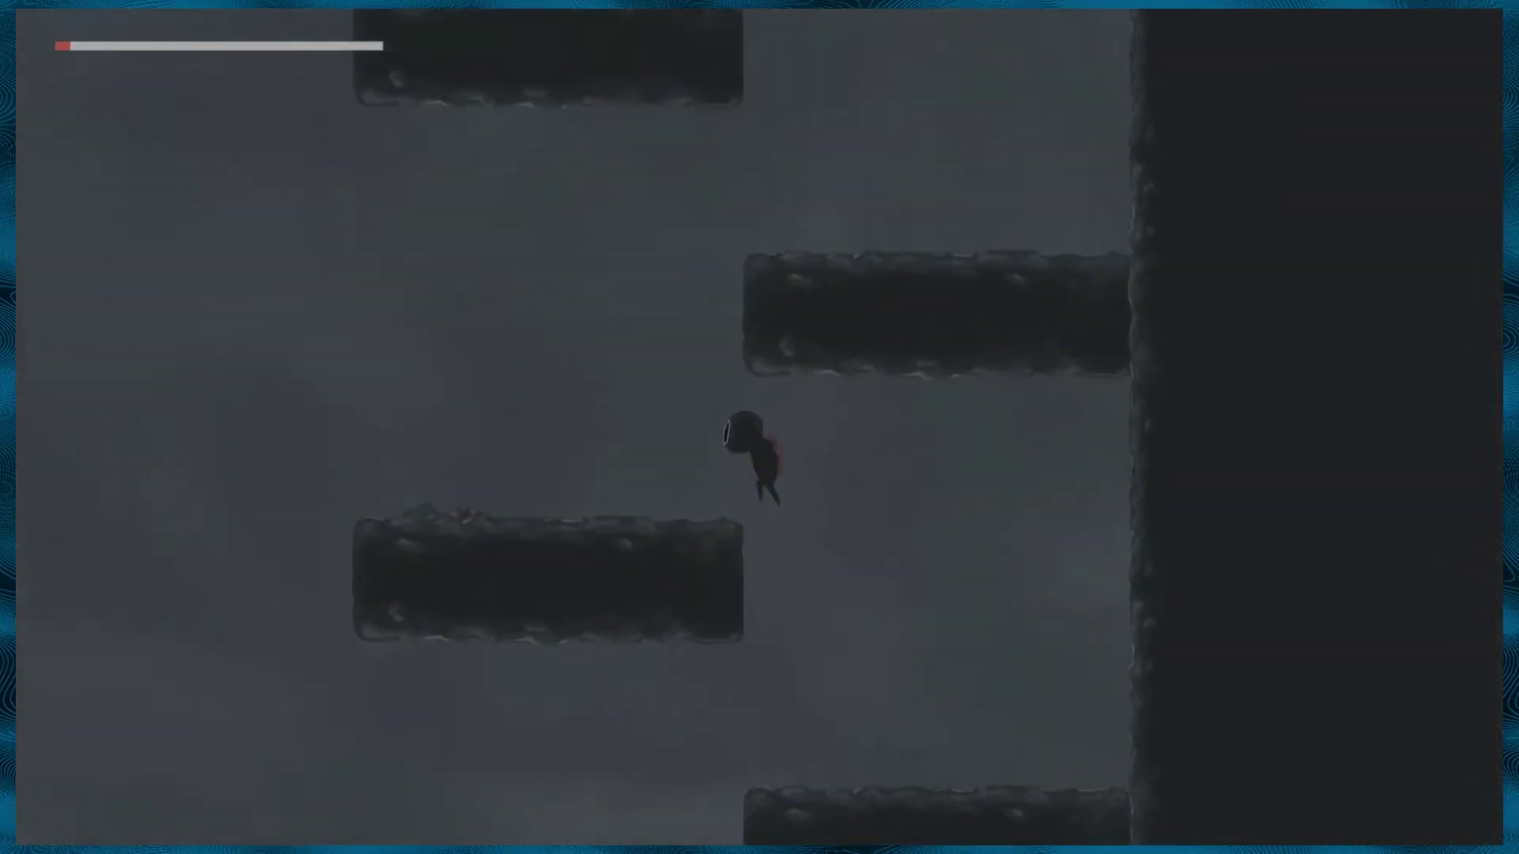
key(space)
key(Right)
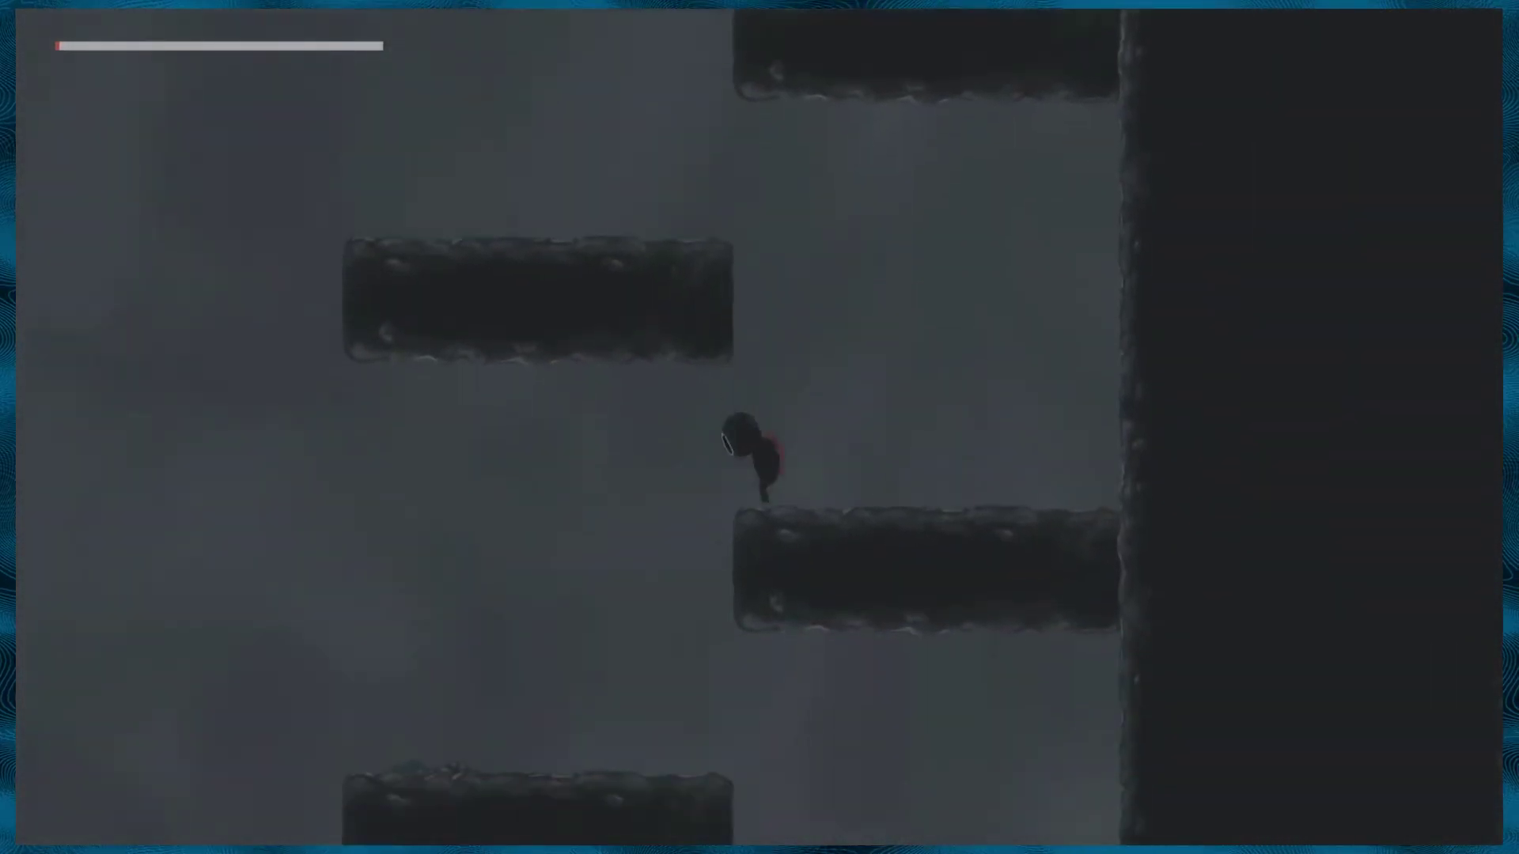
Hop onto nearby platforms, swing beside the tree, then run right and drop down.
key(Right)
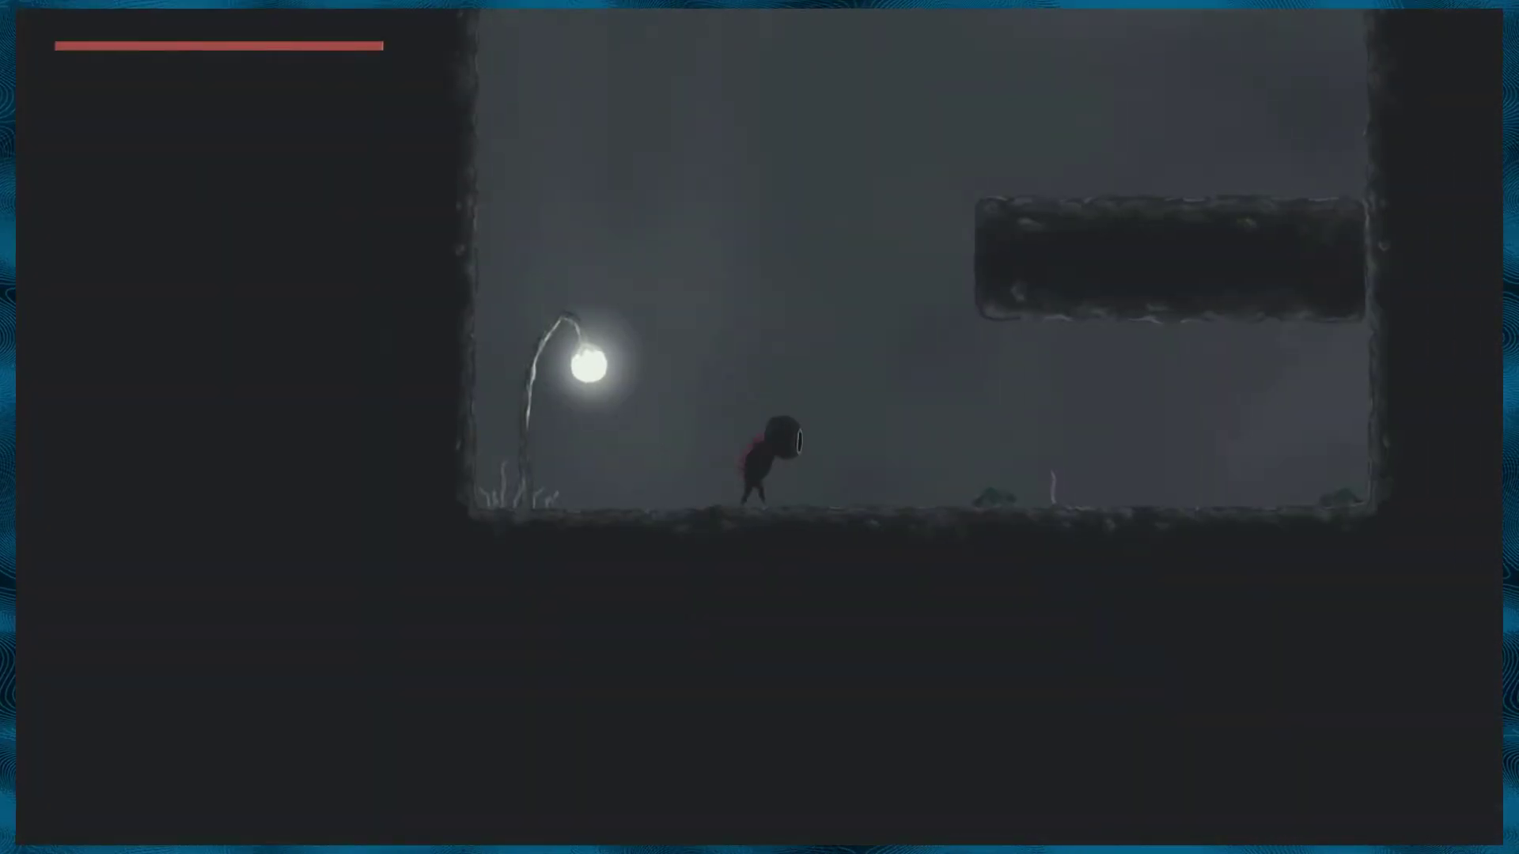
key(space)
key(Left)
key(Right)
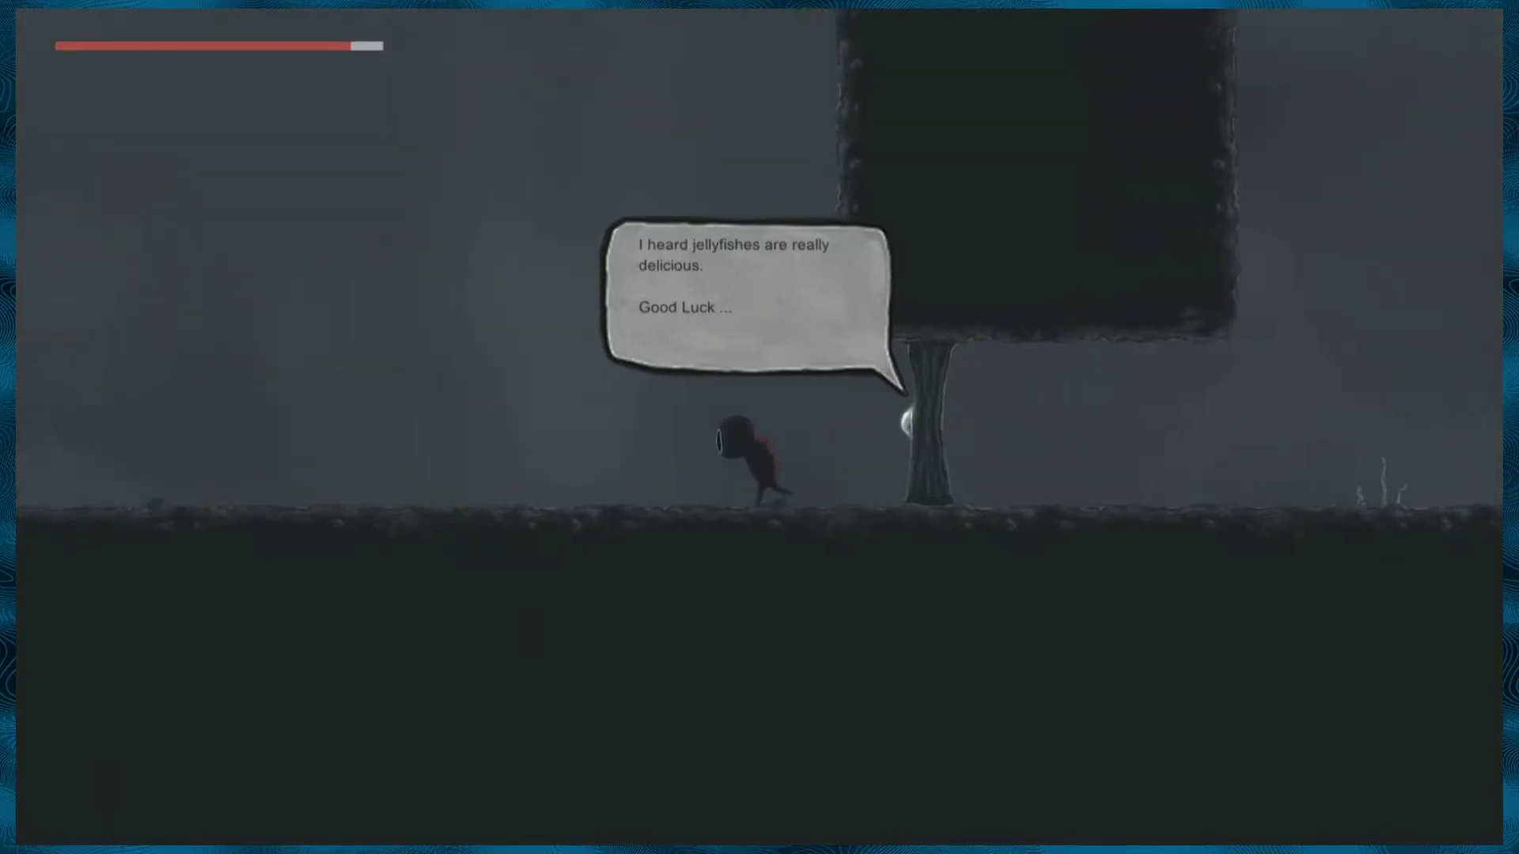
key(x)
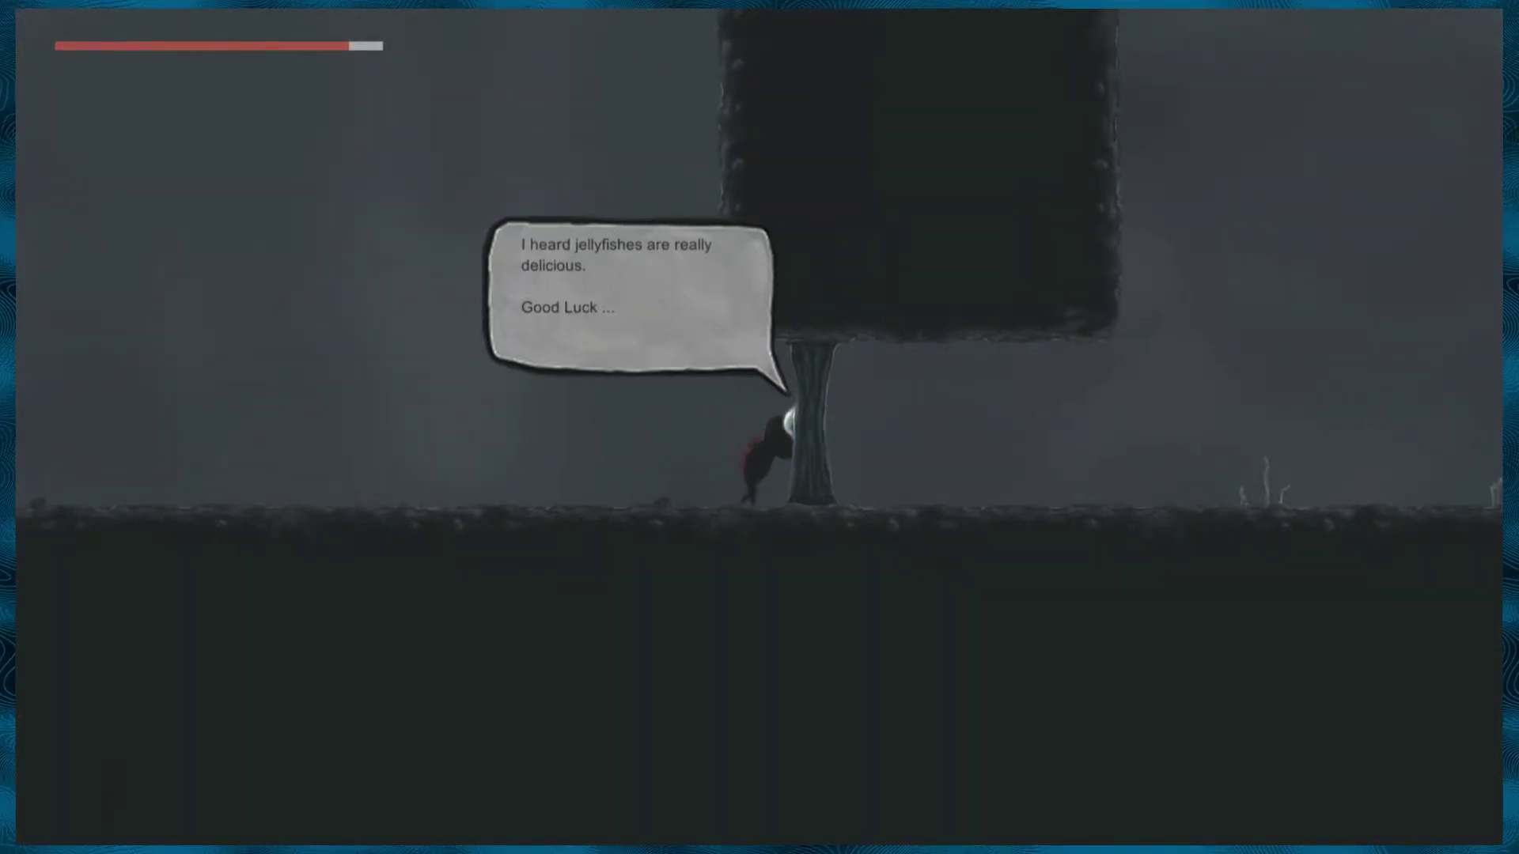
key(Right)
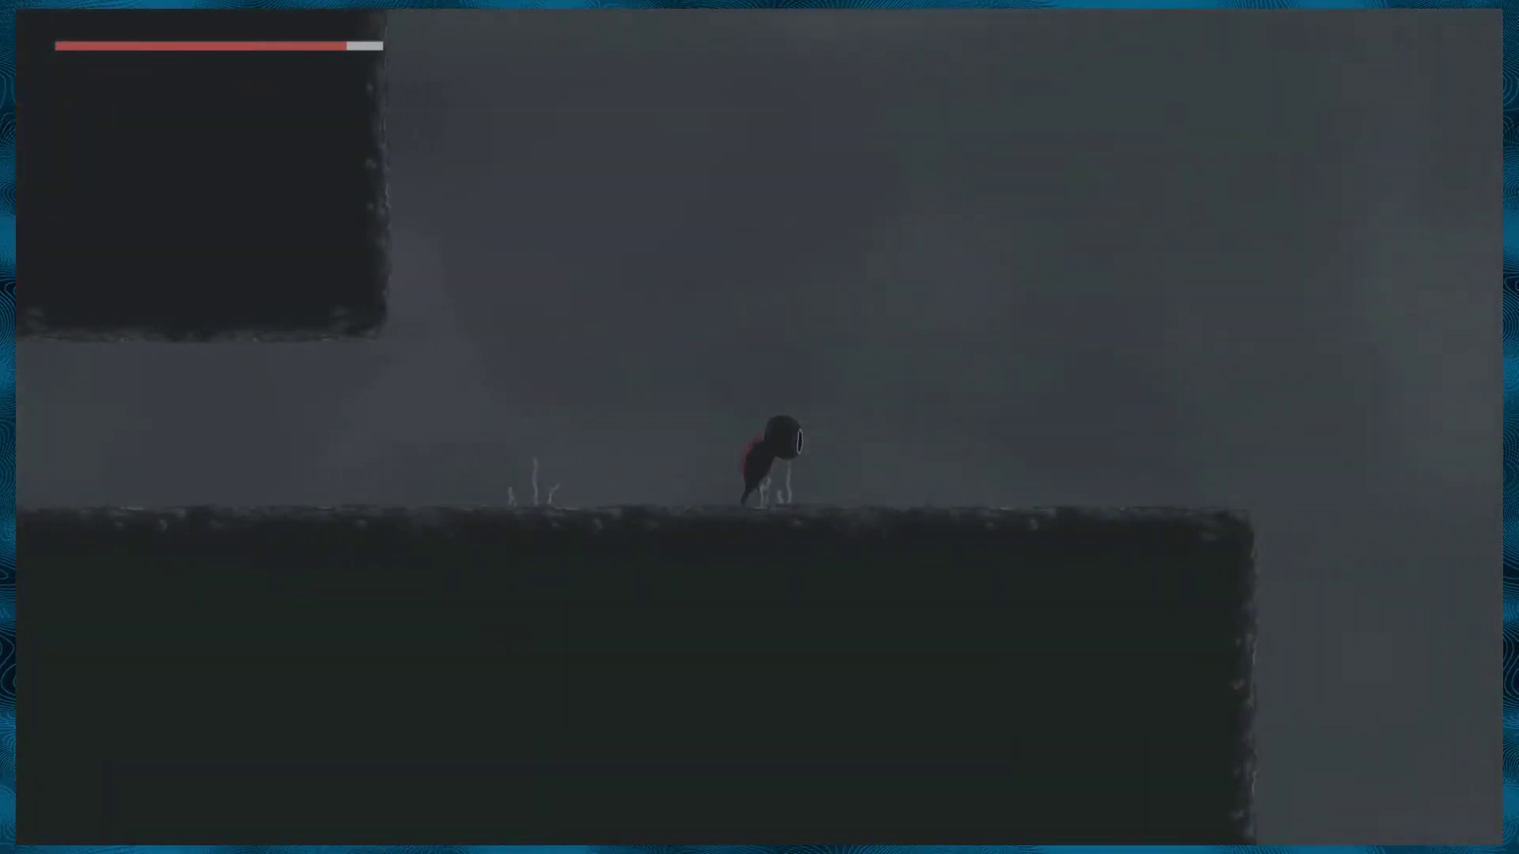
key(Right)
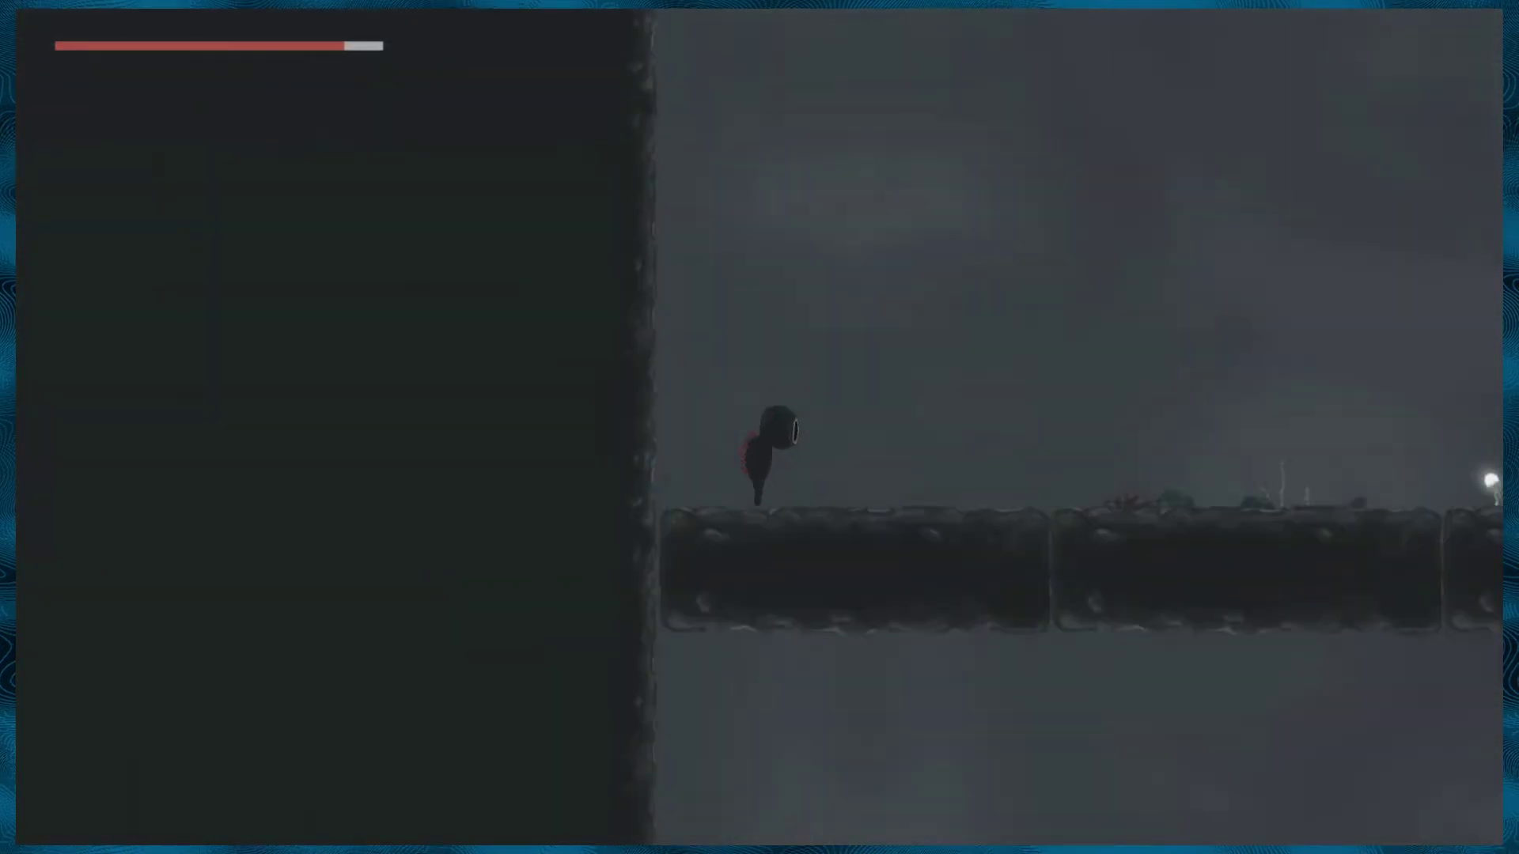
key(Right)
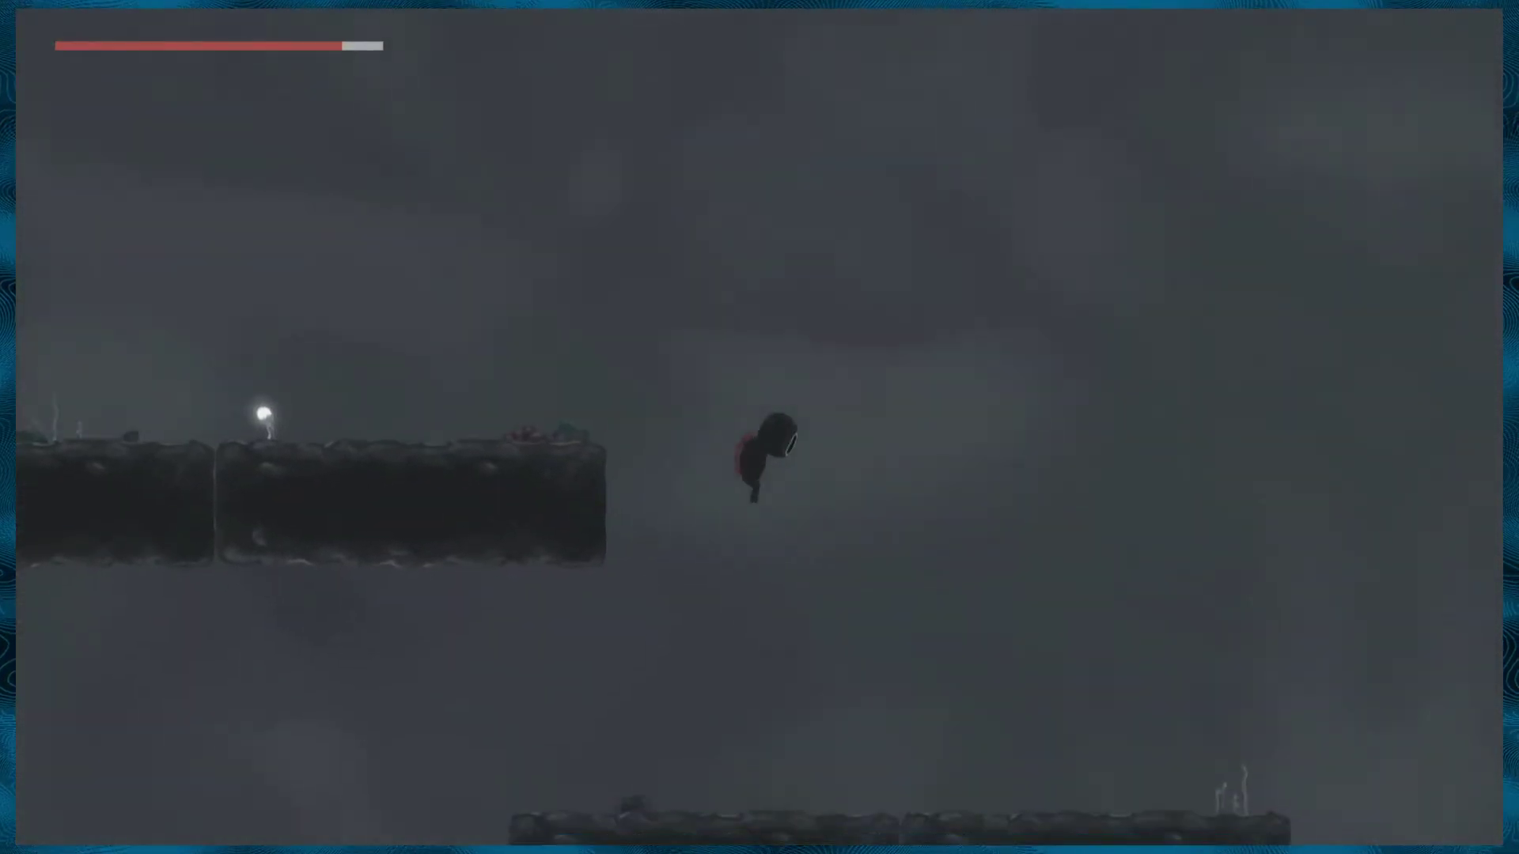
Slash the first spiked red enemy until it dies.
key(Right)
key(x)
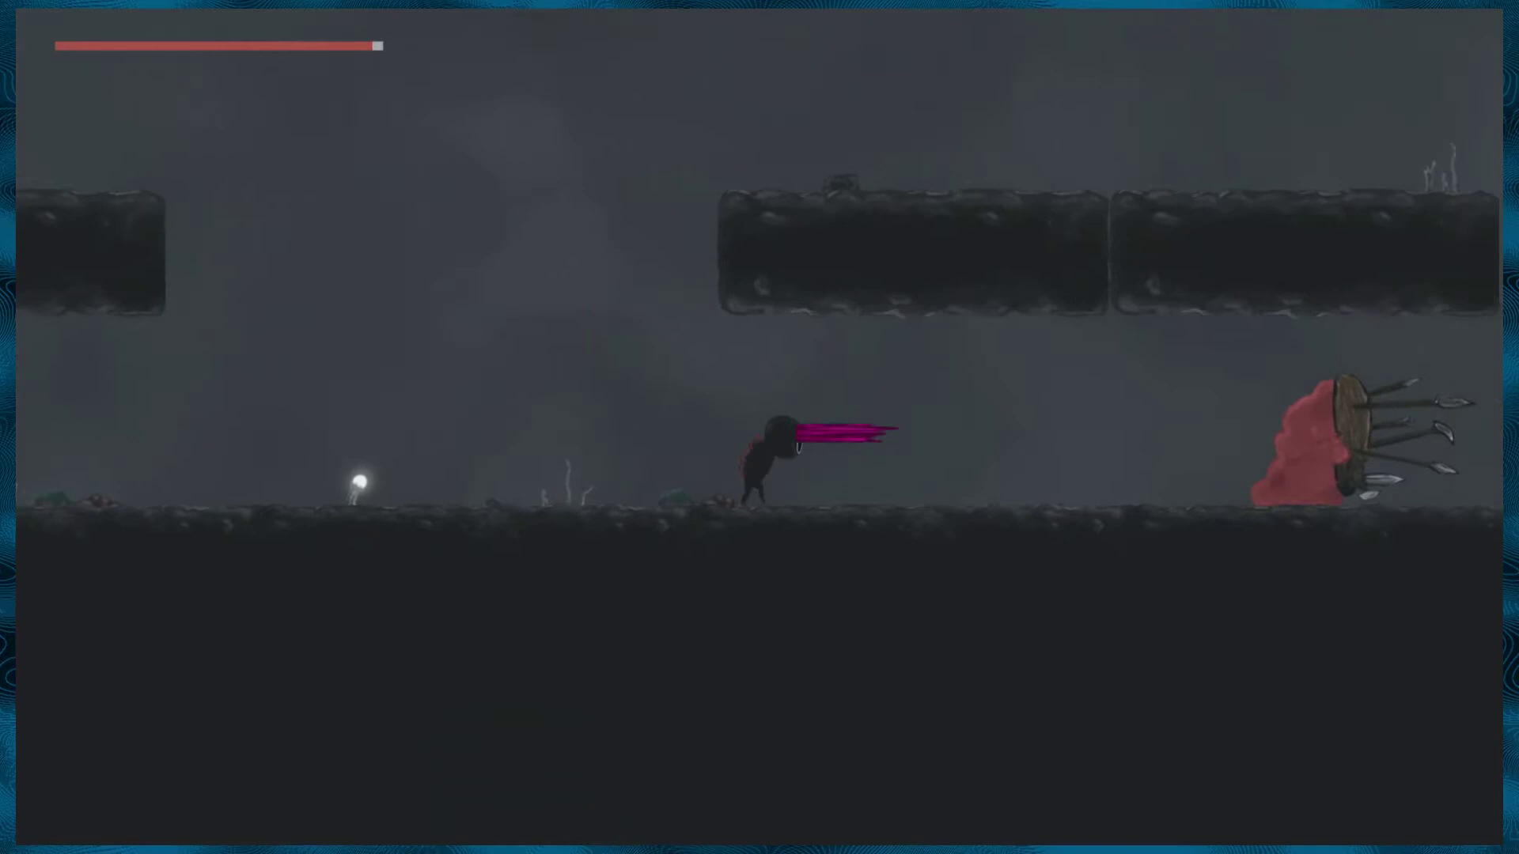
key(Right)
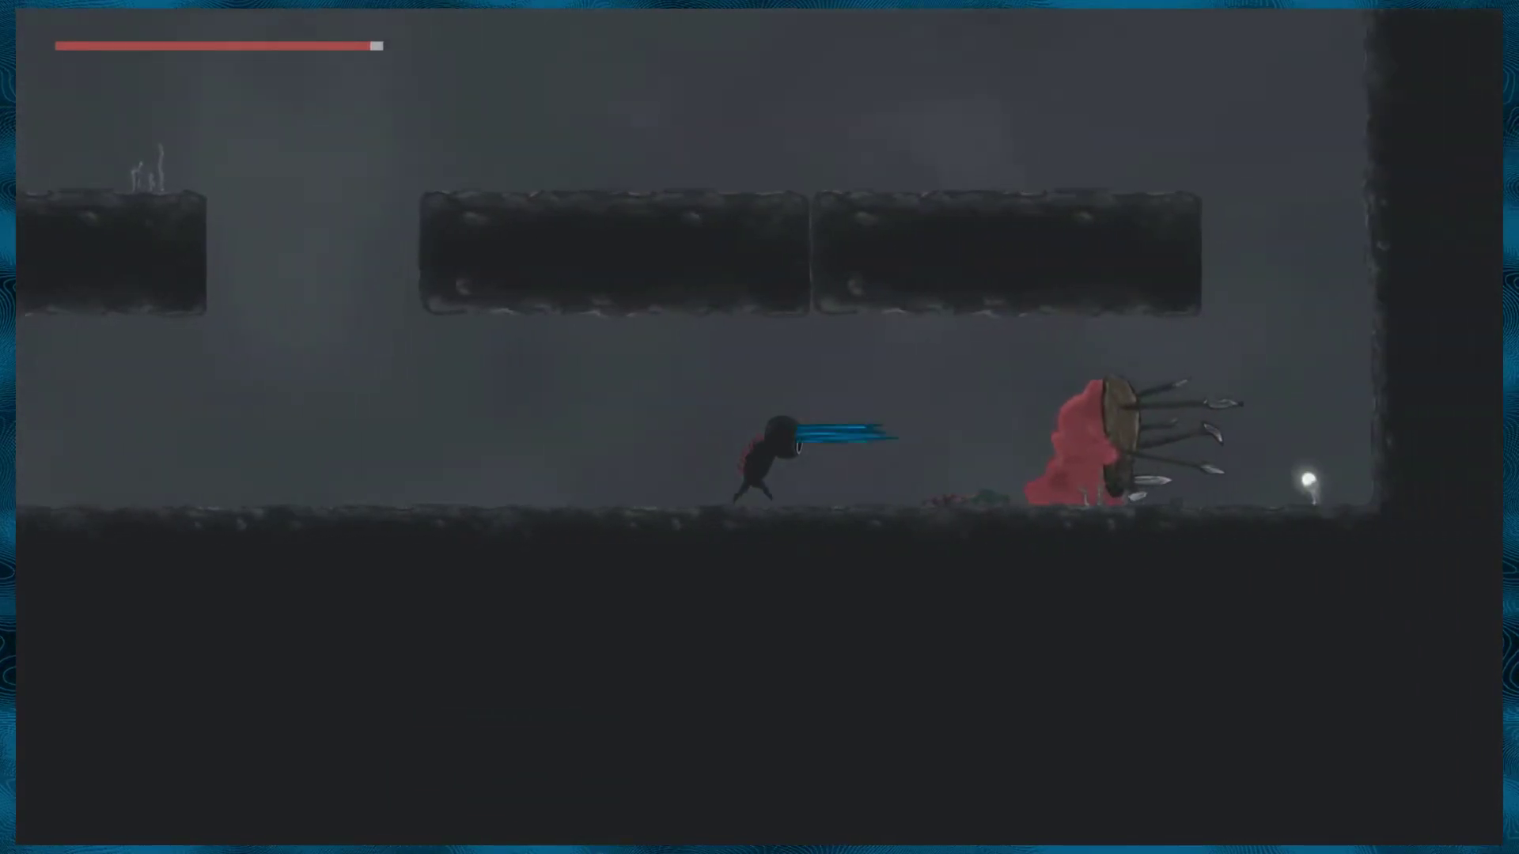
key(Right)
key(x)
key(x)
Jump up between the floating platforms after the kill.
key(space)
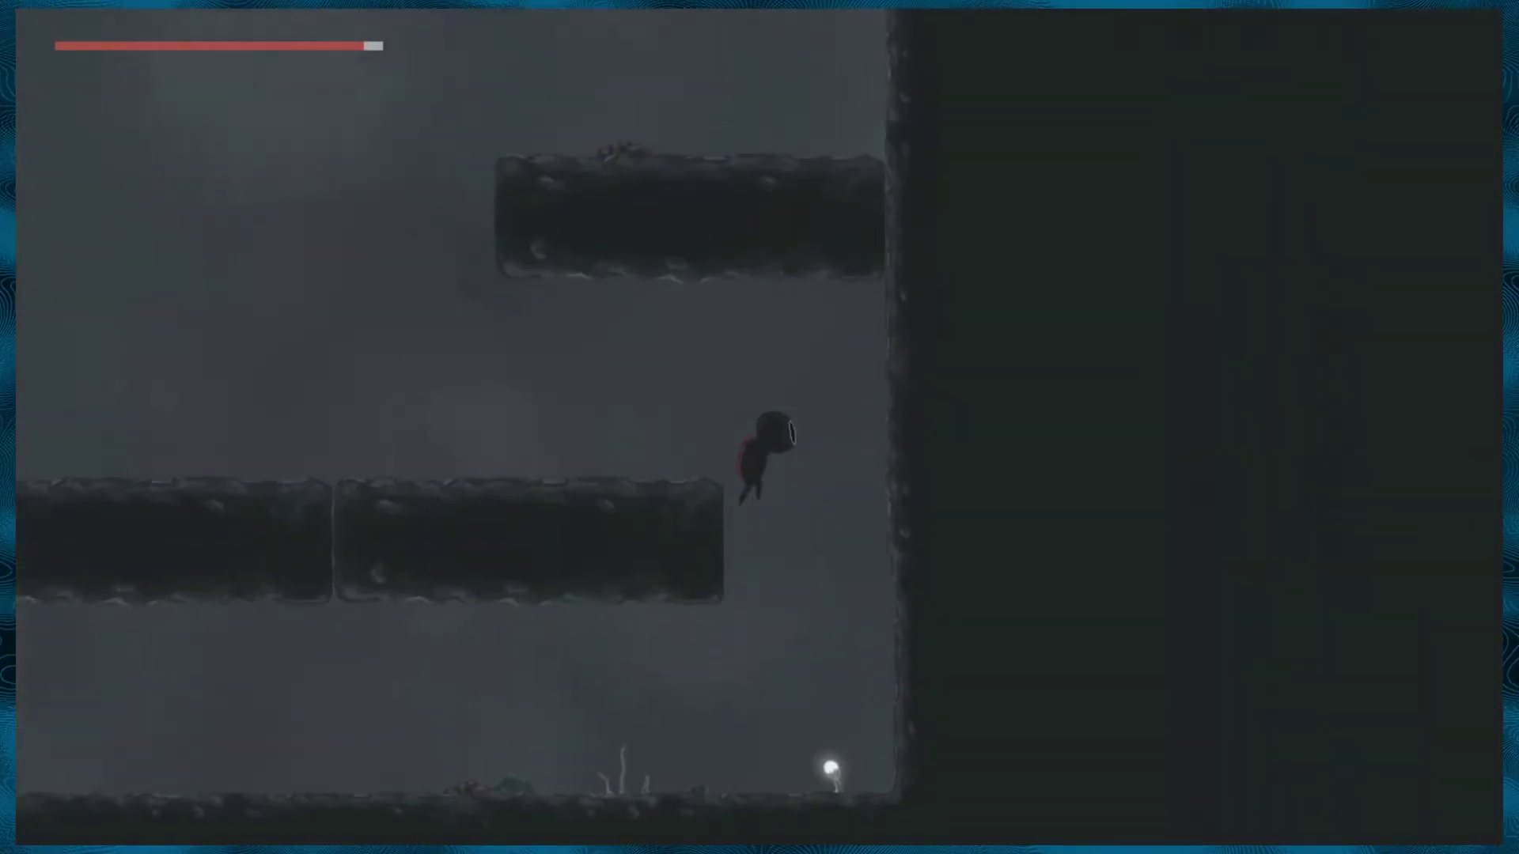
key(Left)
key(space)
key(Right)
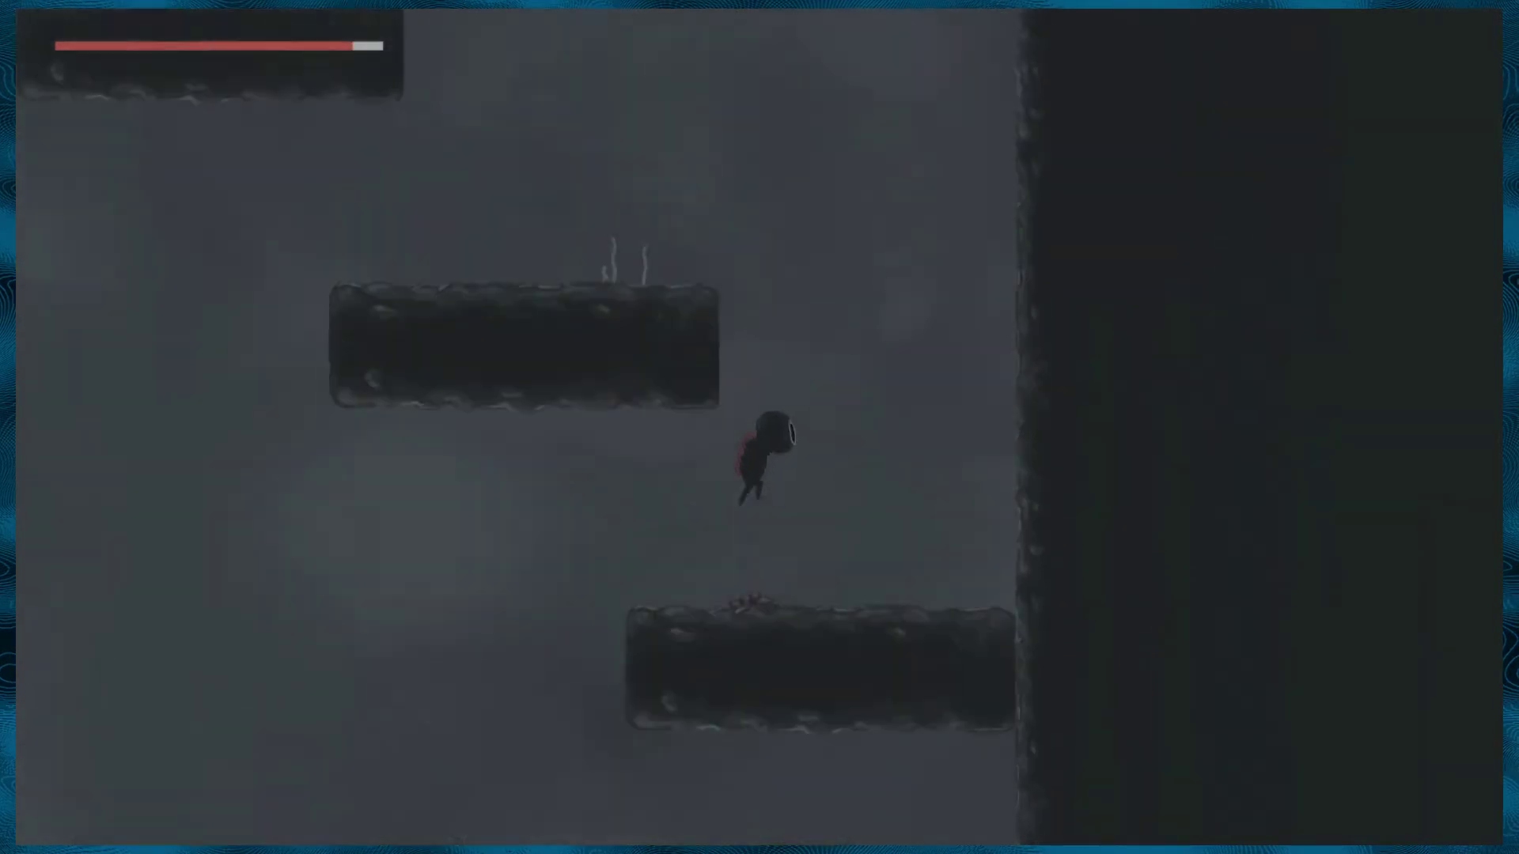
key(Left)
key(space)
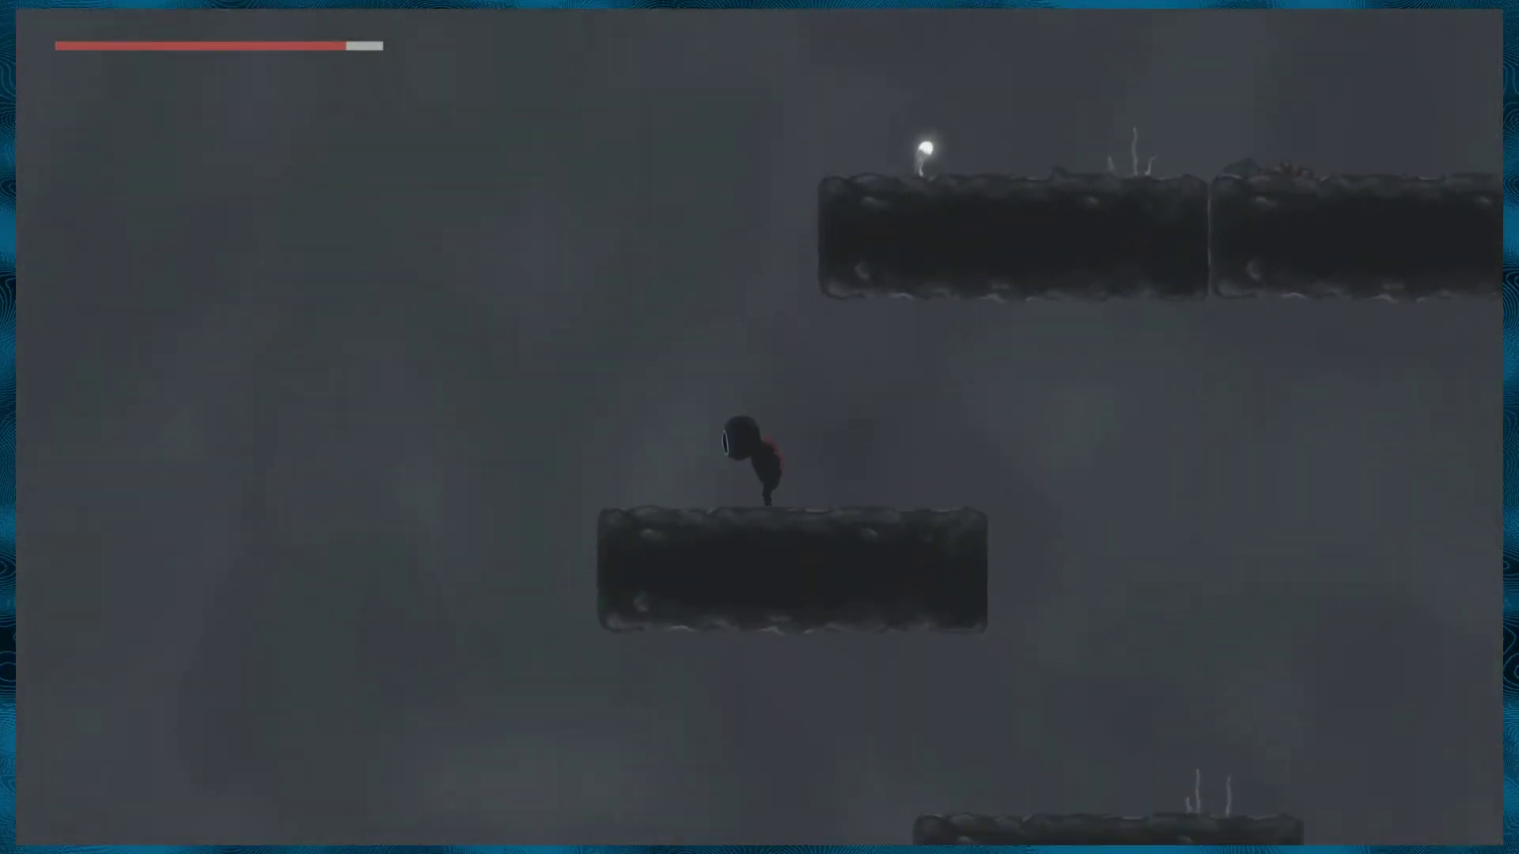
key(space)
key(Right)
Leap to the large dark block, slide down, and kill the second red enemy.
key(Left)
key(space)
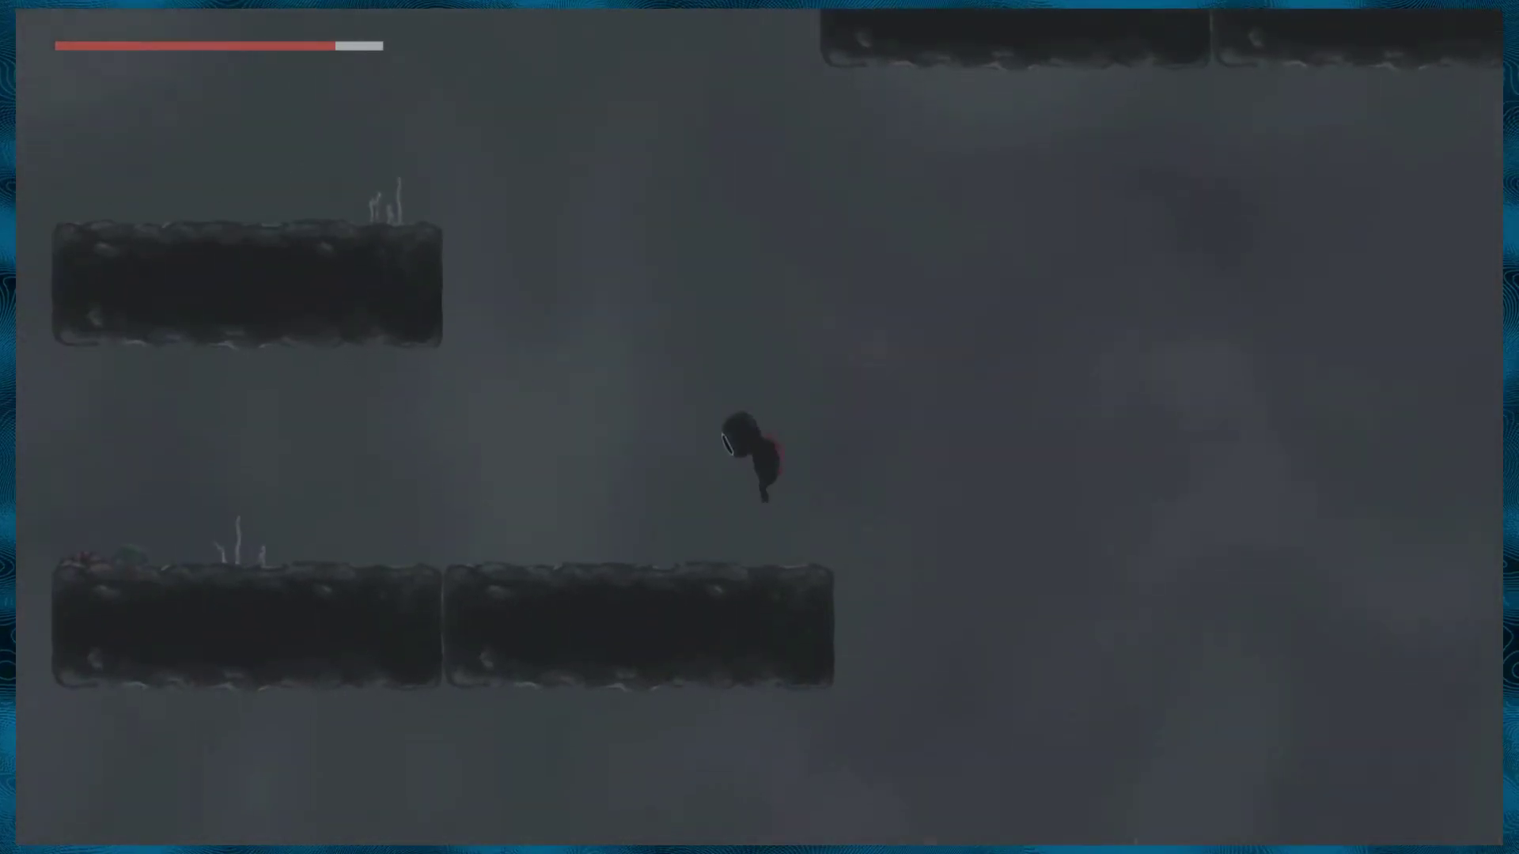
key(space)
key(Right)
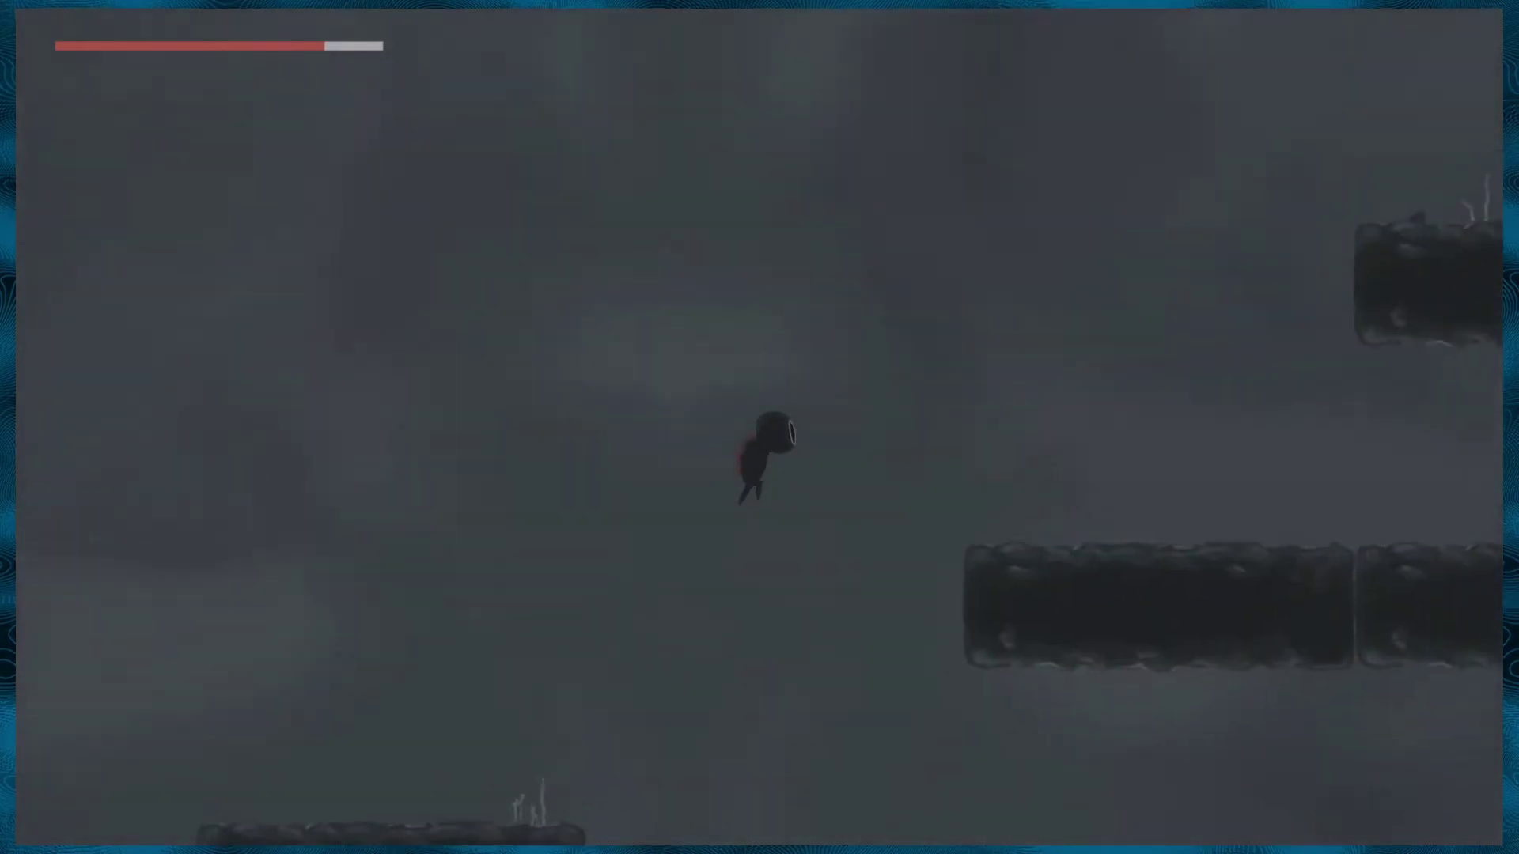
key(Right)
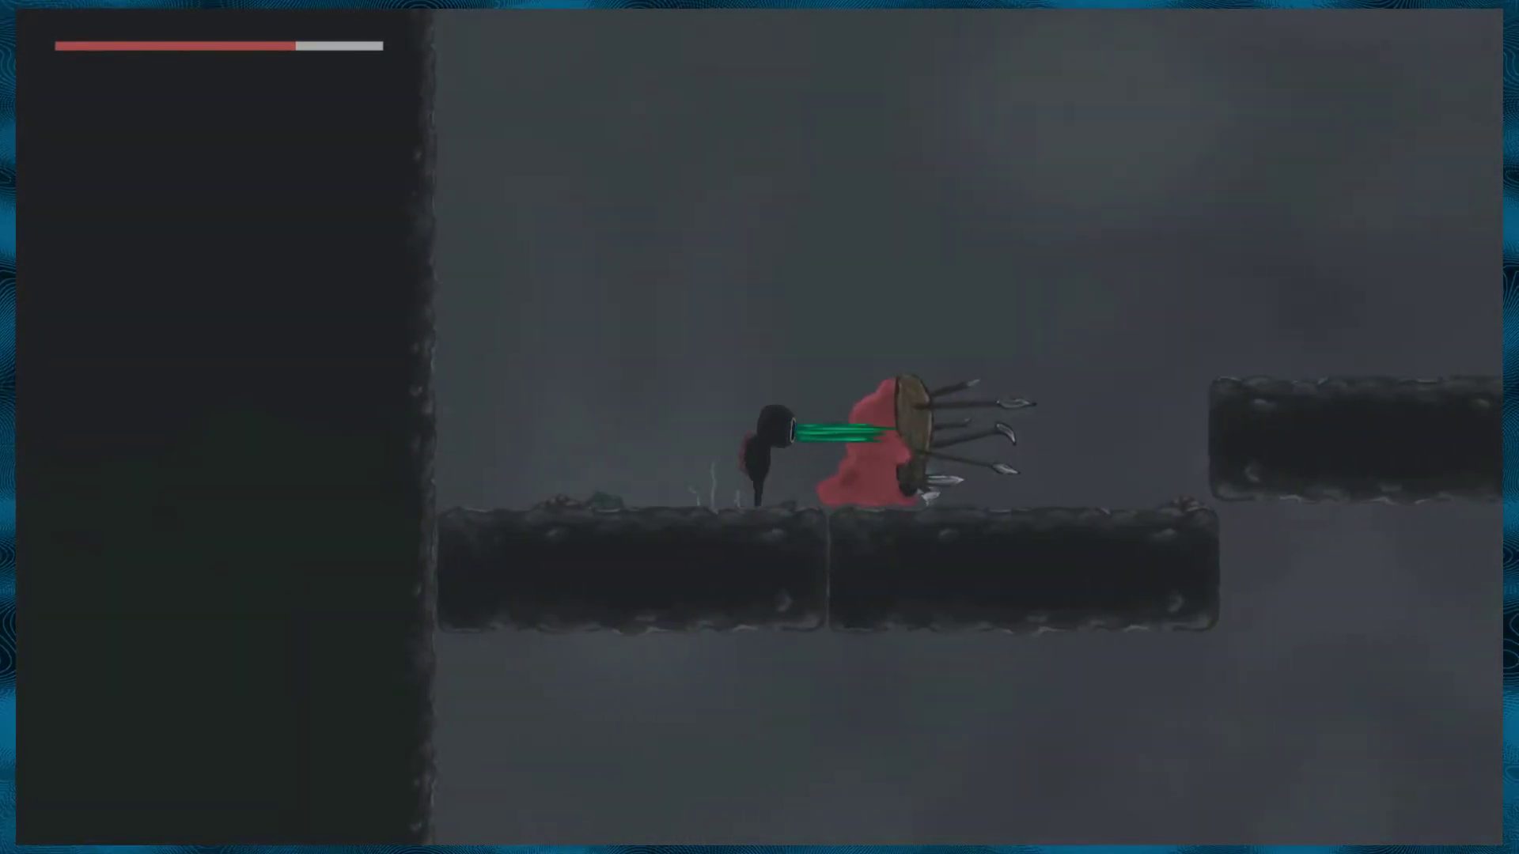
key(Right)
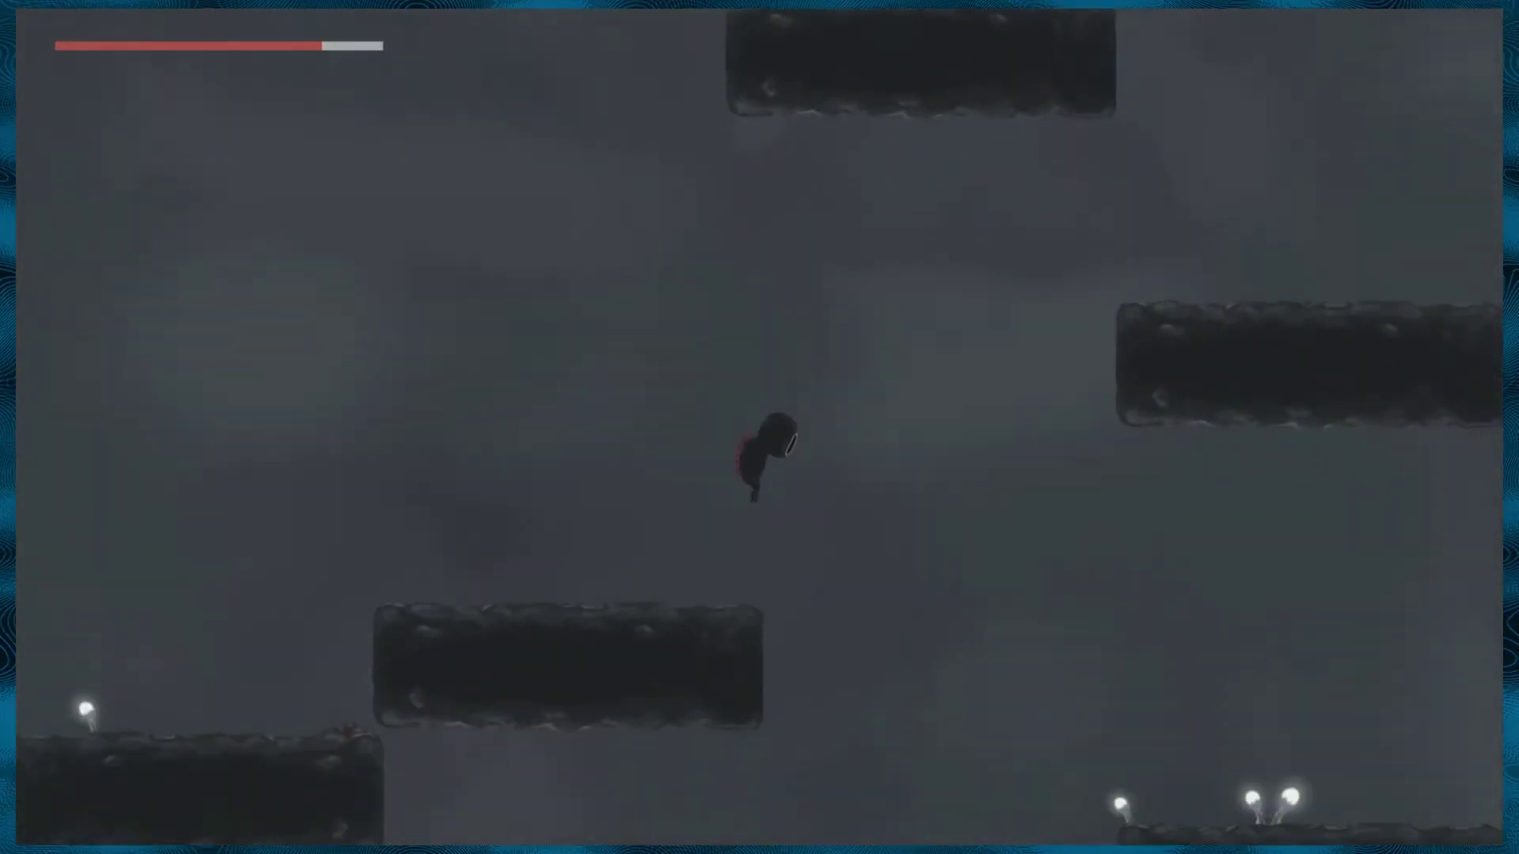
key(Right)
key(Right)
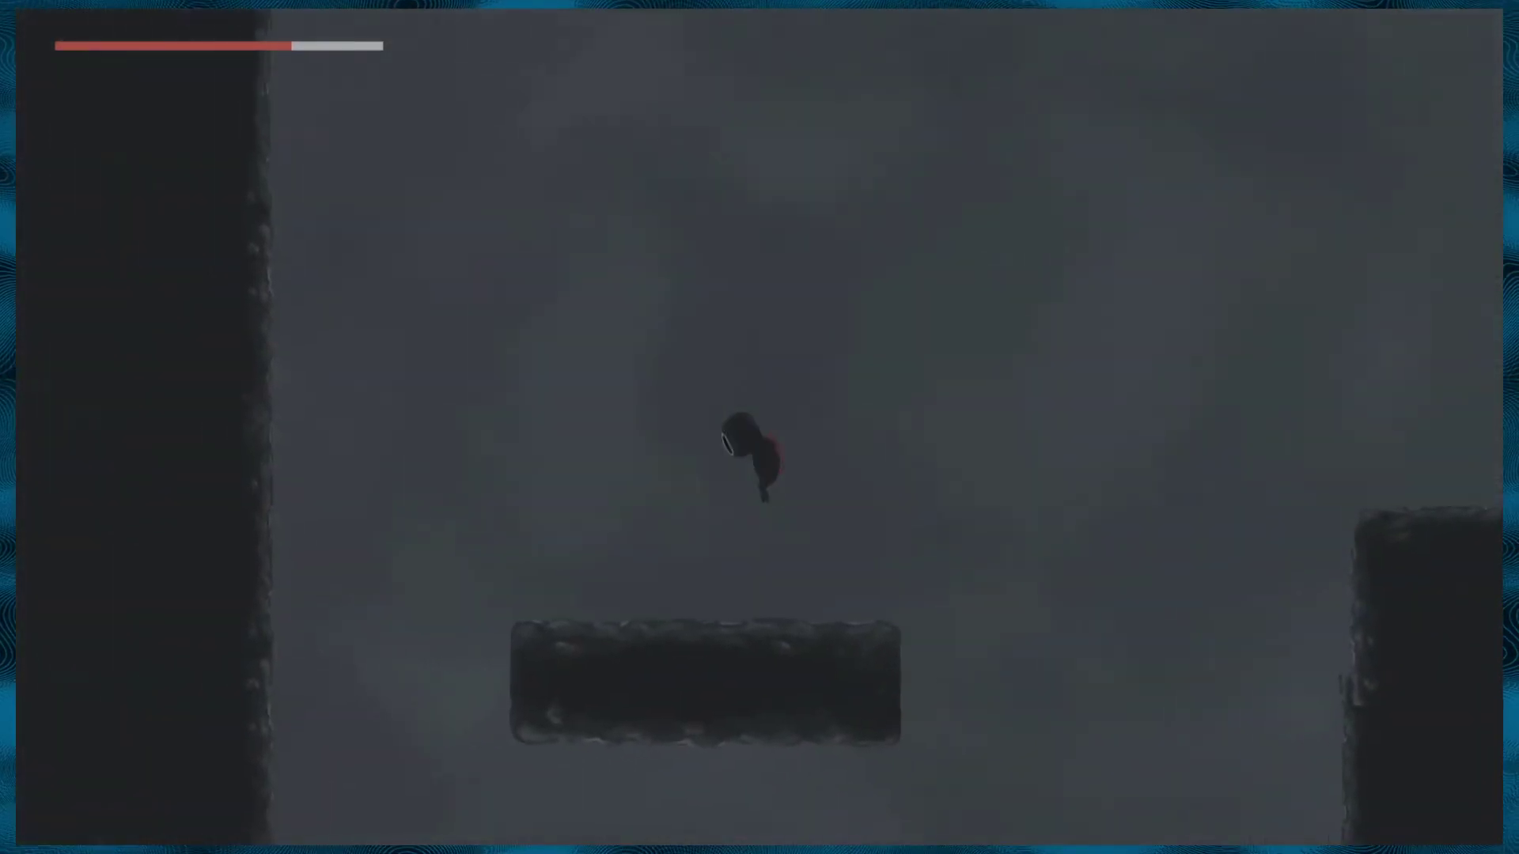
key(Right)
key(Right)
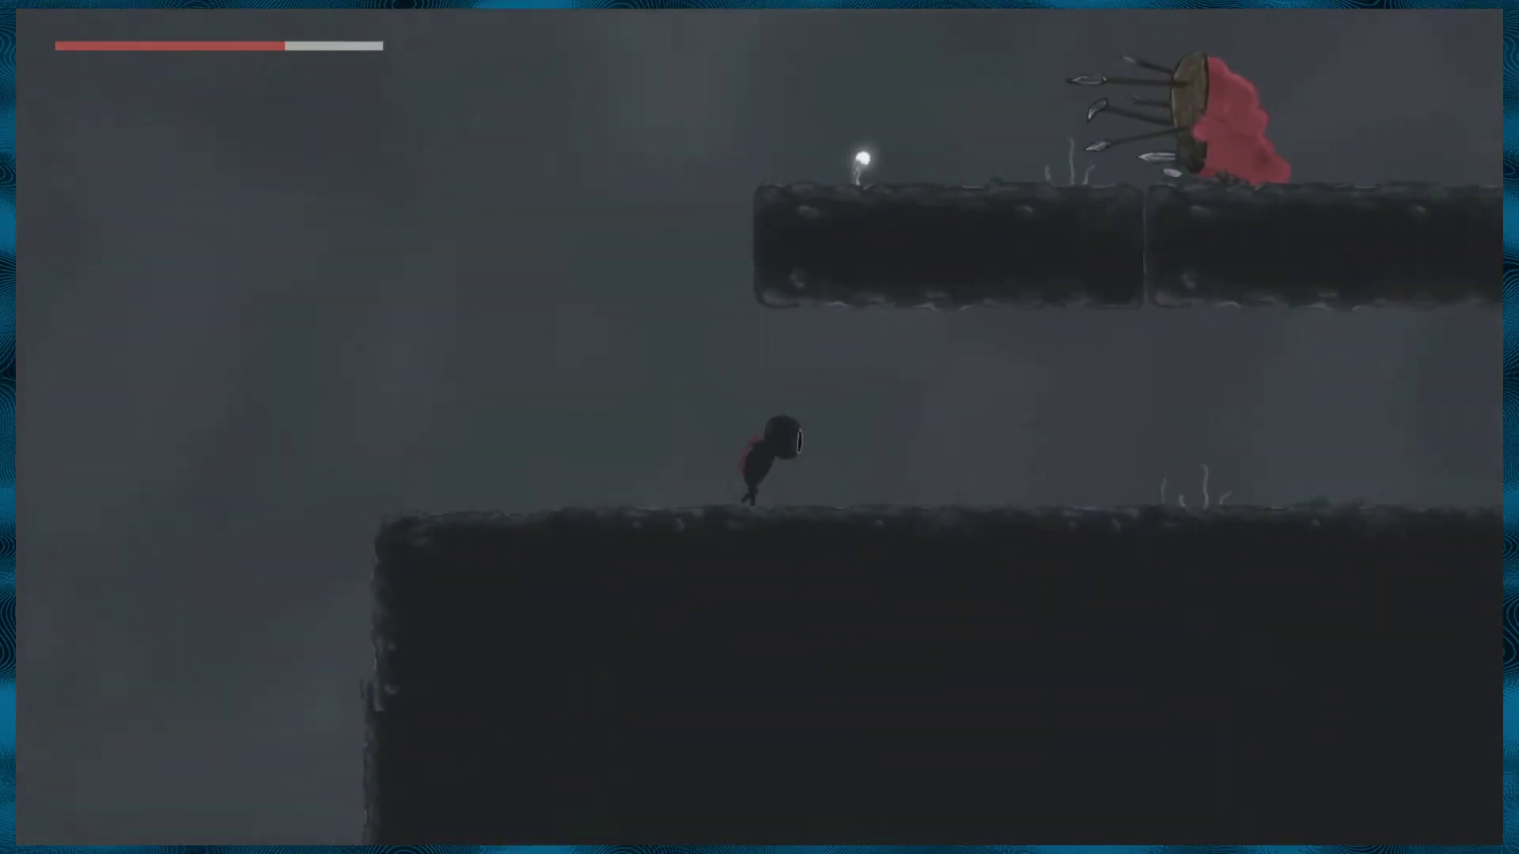
Attack from the floating platform, then run right and drop to a lower platform.
key(space)
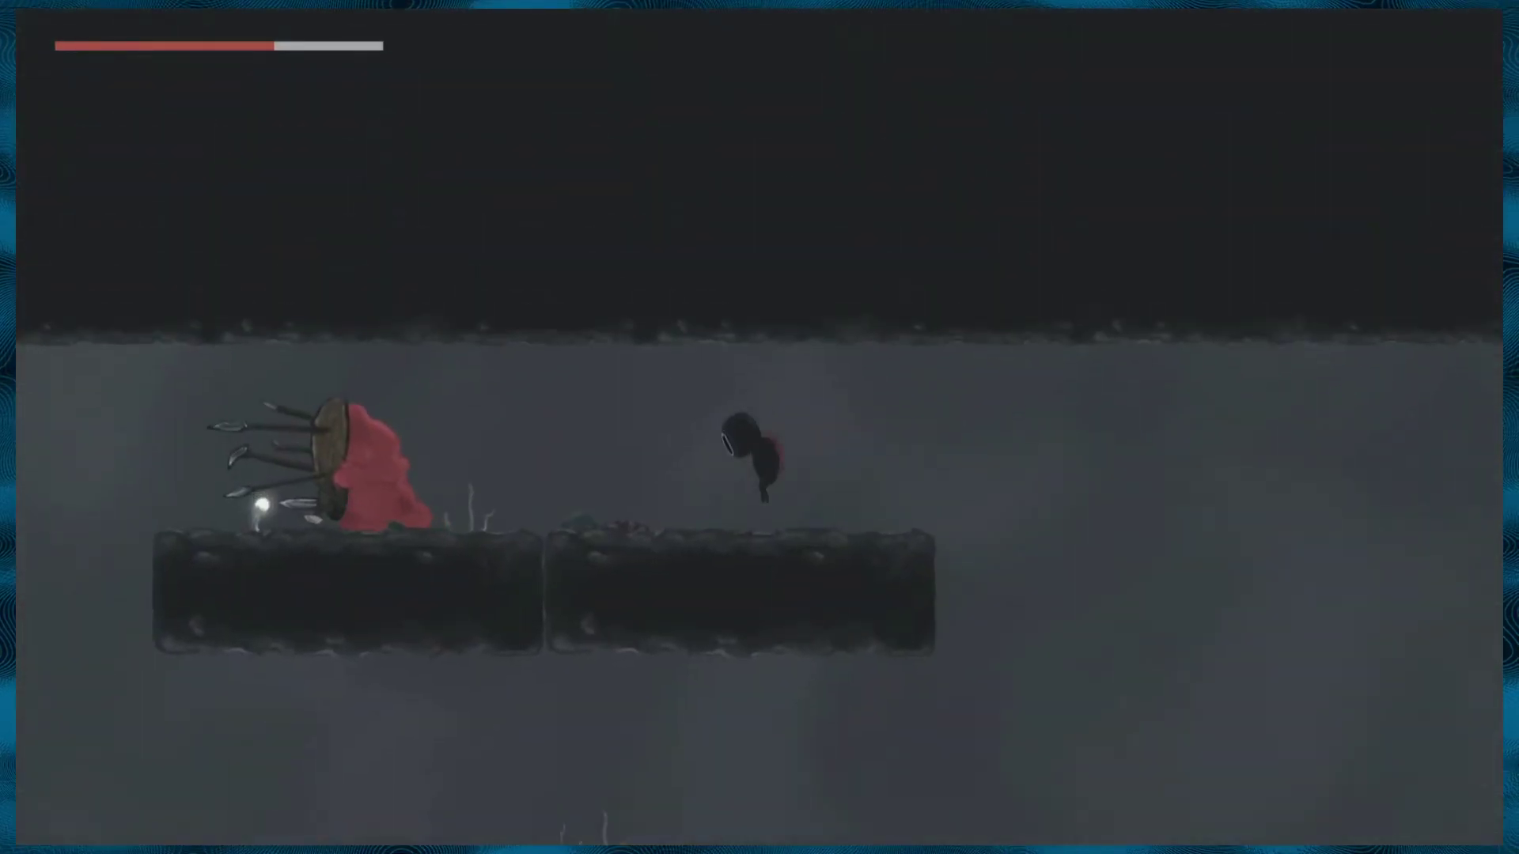
key(x)
key(Right)
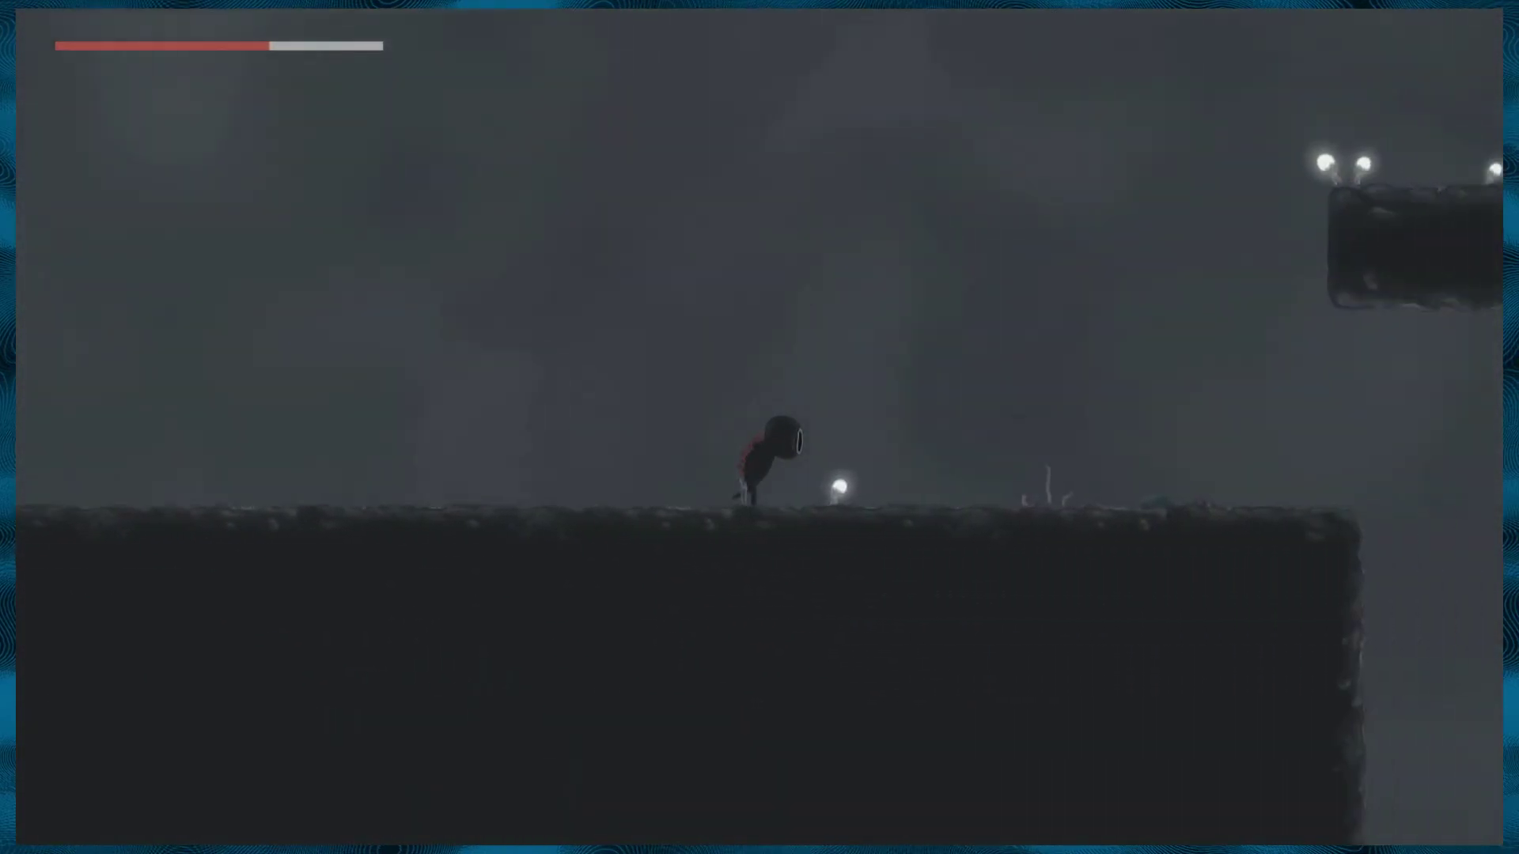
key(Right)
key(Right)
key(Right)
key(Right)
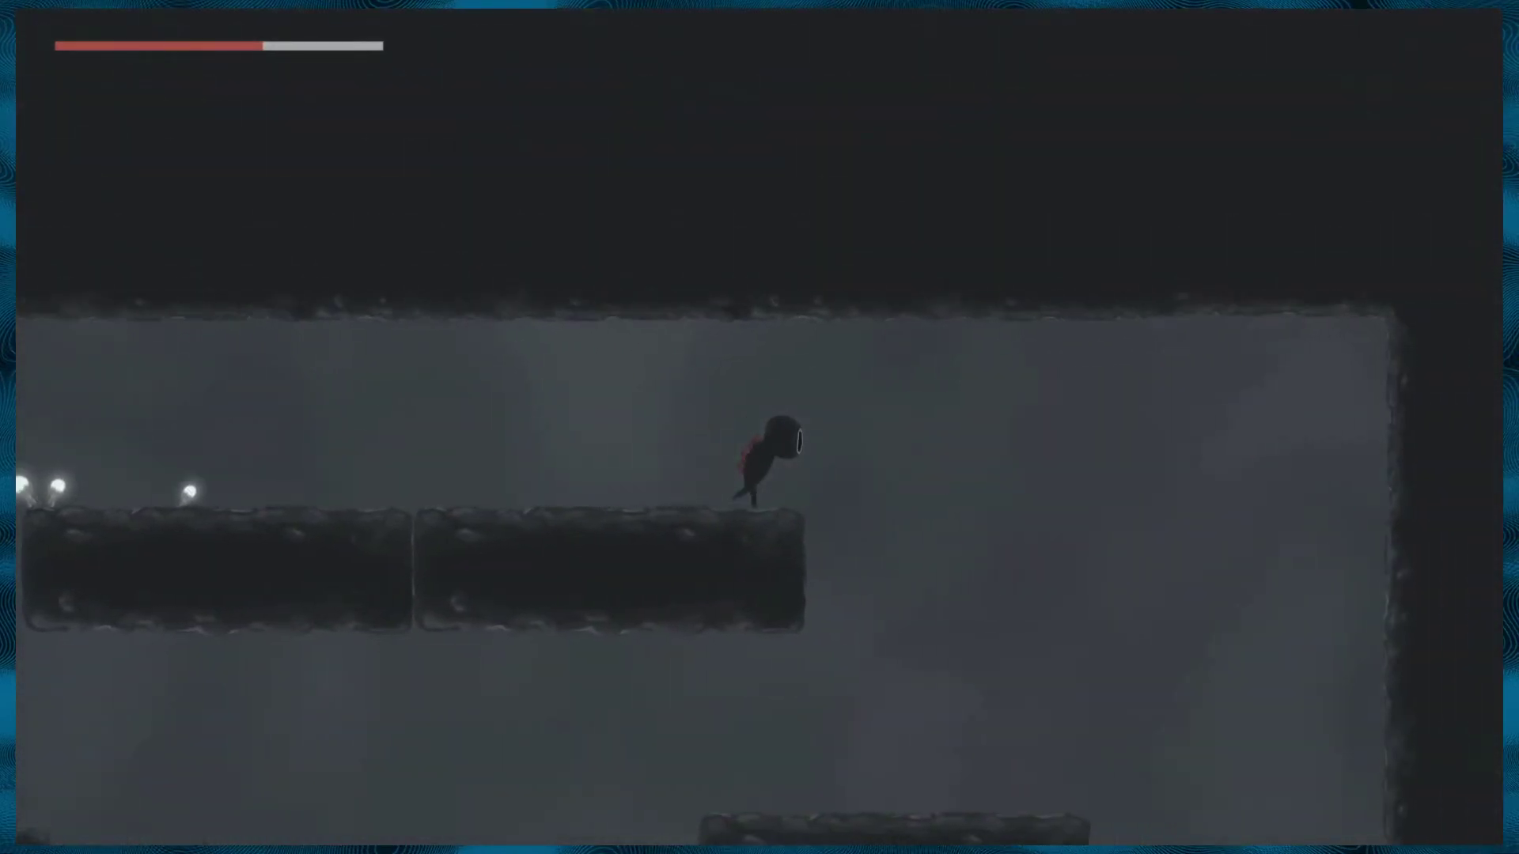
Fall further and land on the platform beside the spiked red enemy.
key(Right)
key(Right)
key(Left)
key(Right)
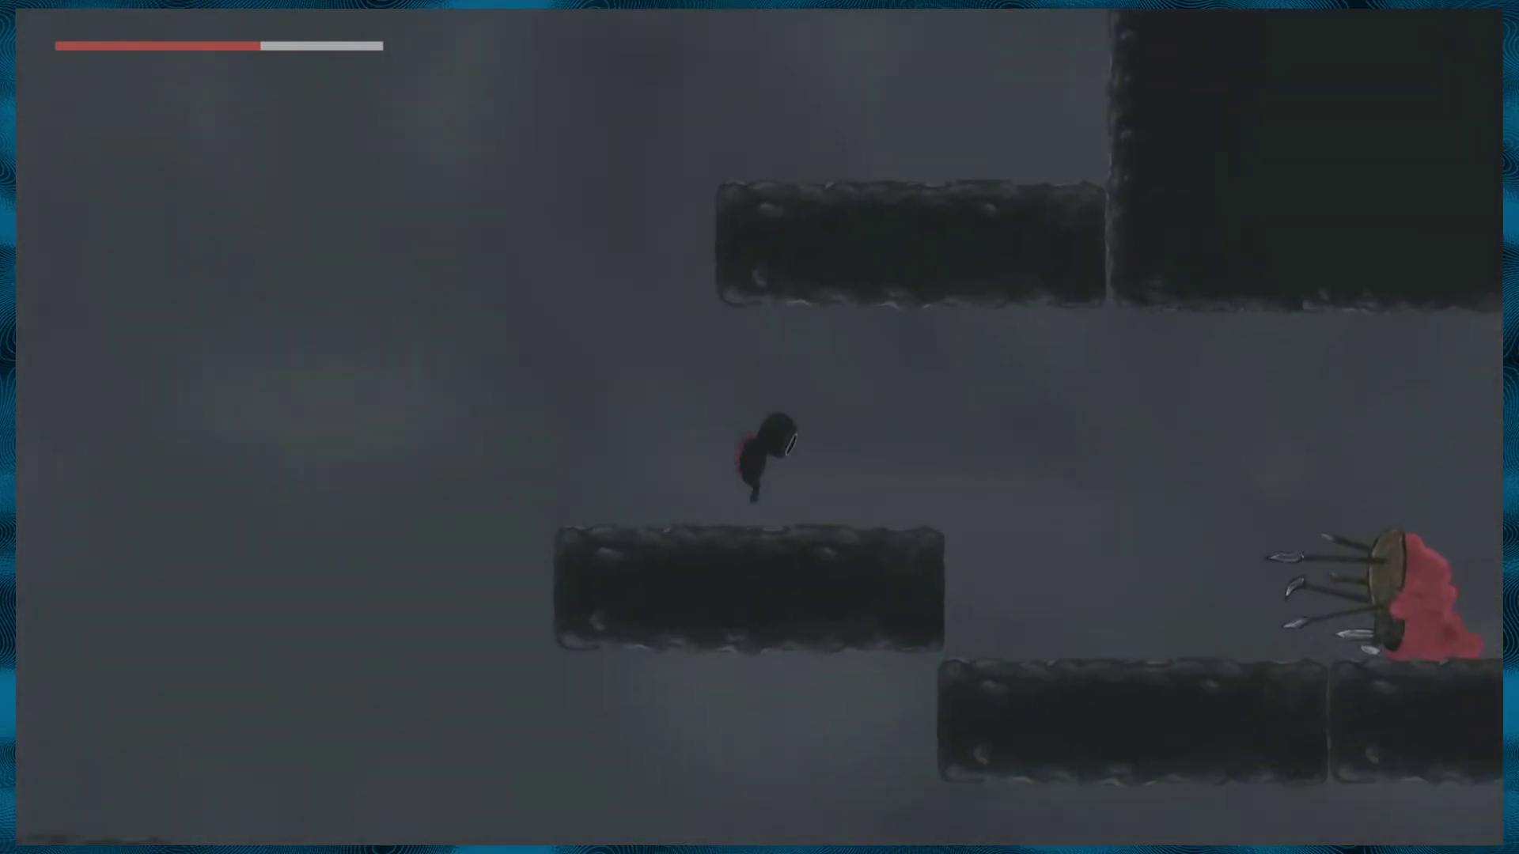
key(Right)
key(Left)
key(Right)
key(Left)
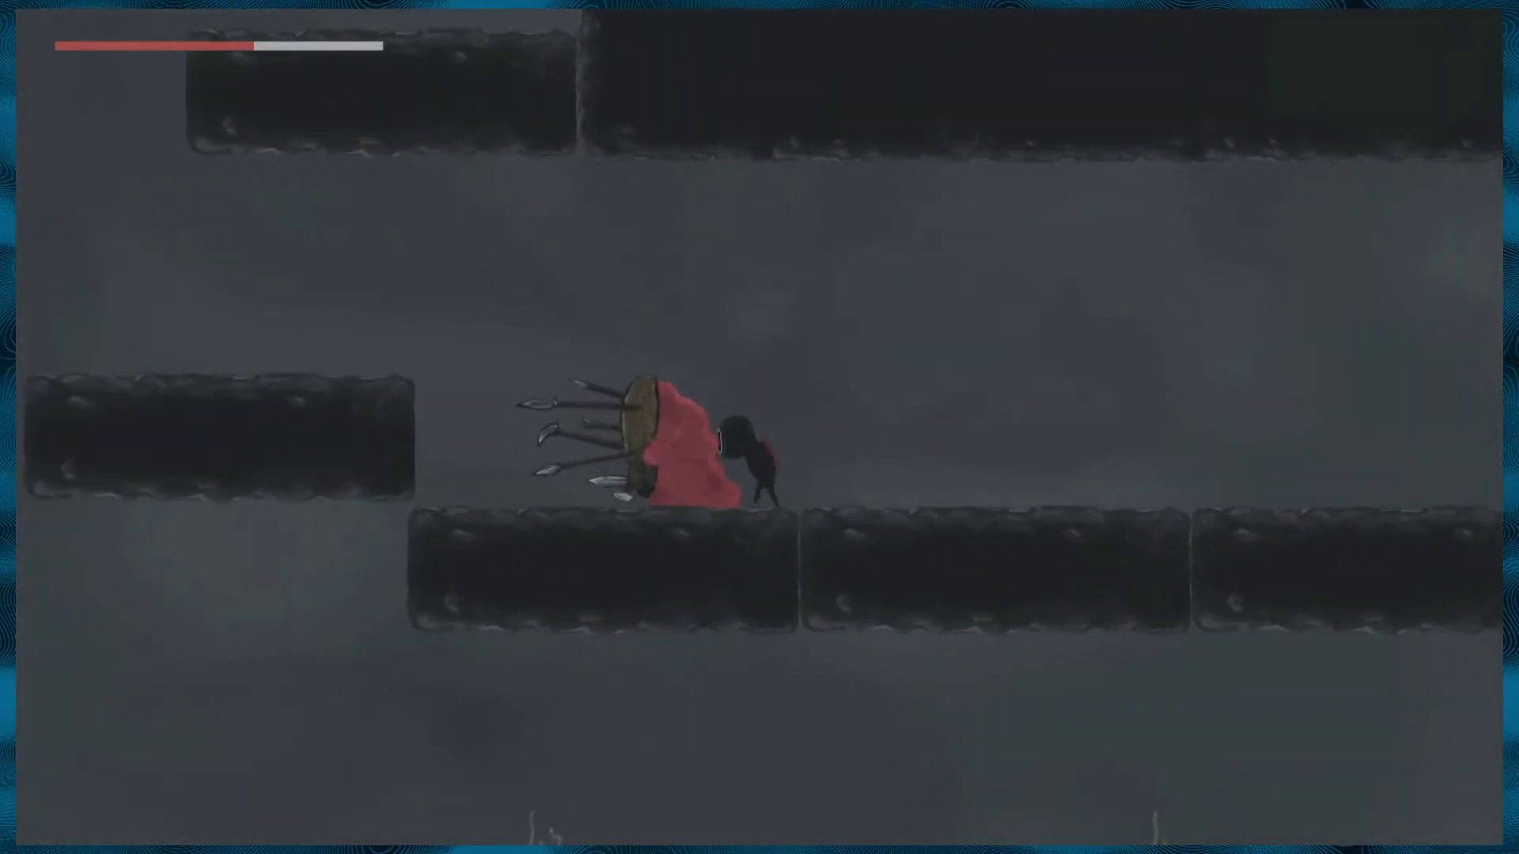
Destroy the spiked red enemy and drop off the platform edge.
key(Left)
key(Right)
key(Left)
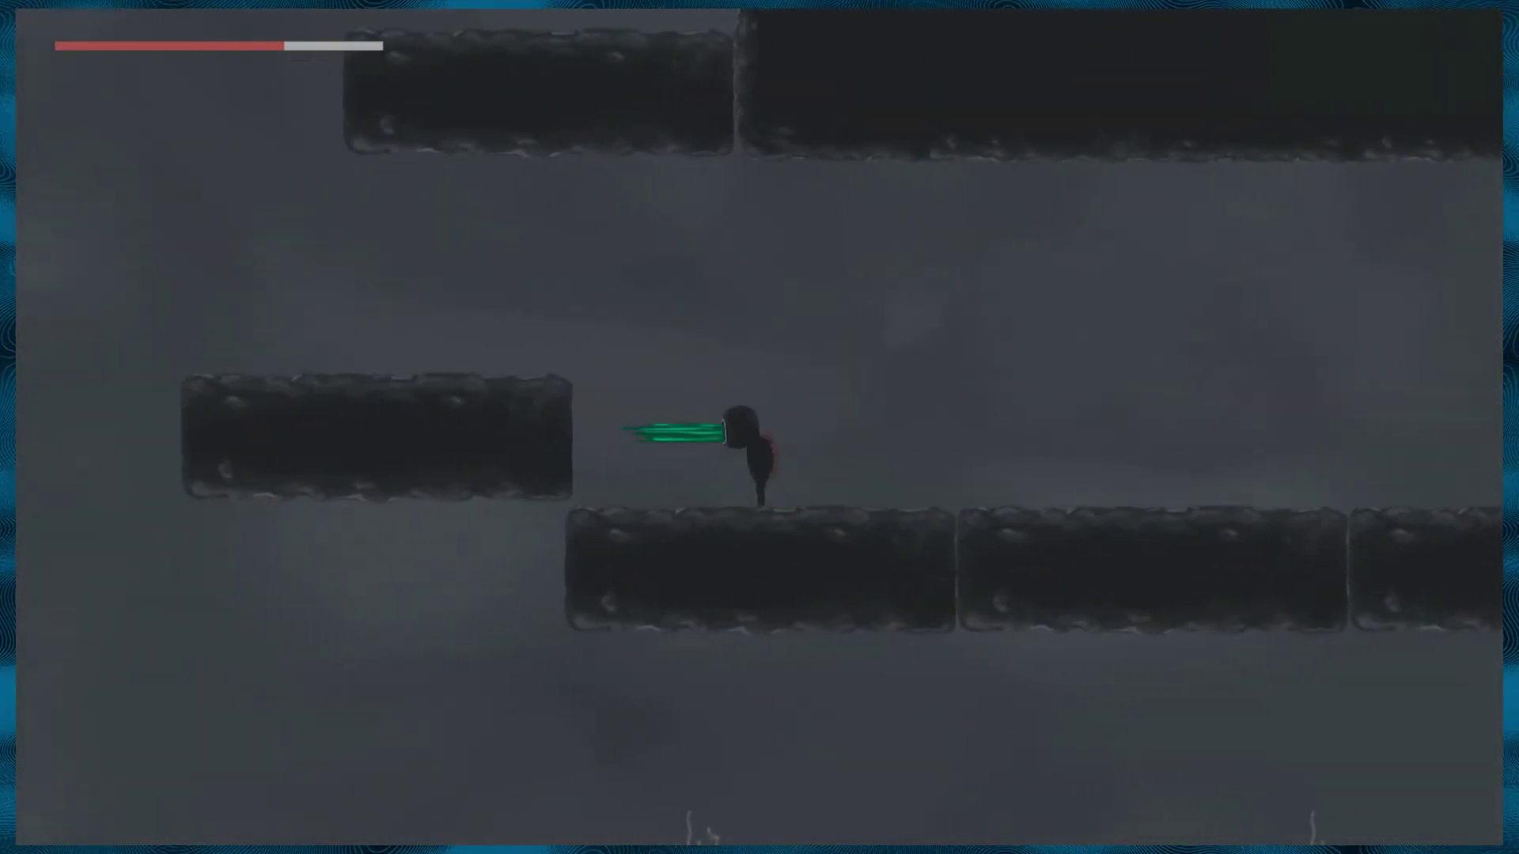
key(Right)
key(Right)
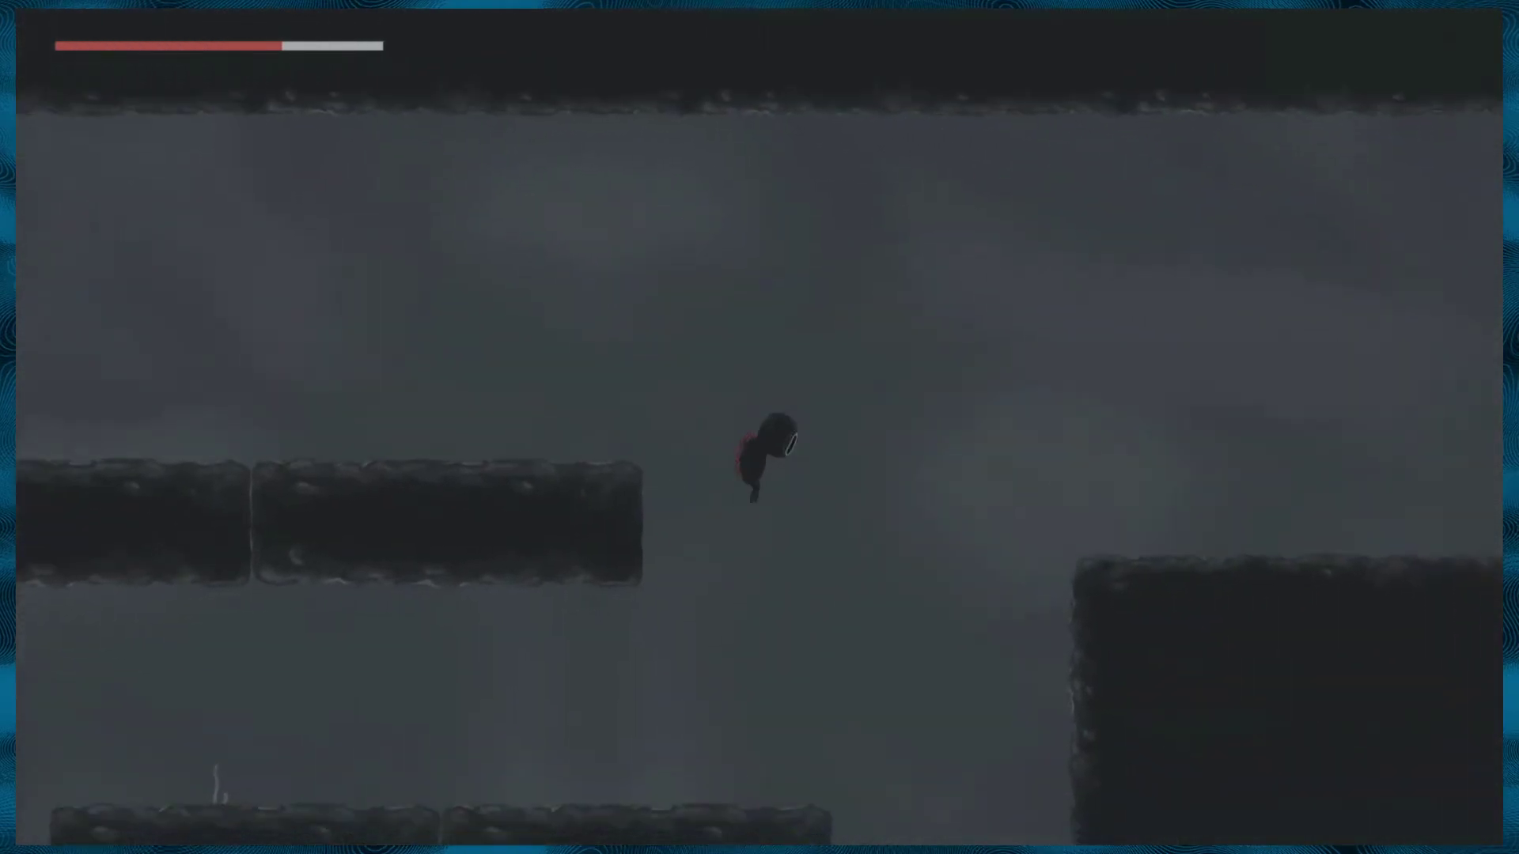
key(Left)
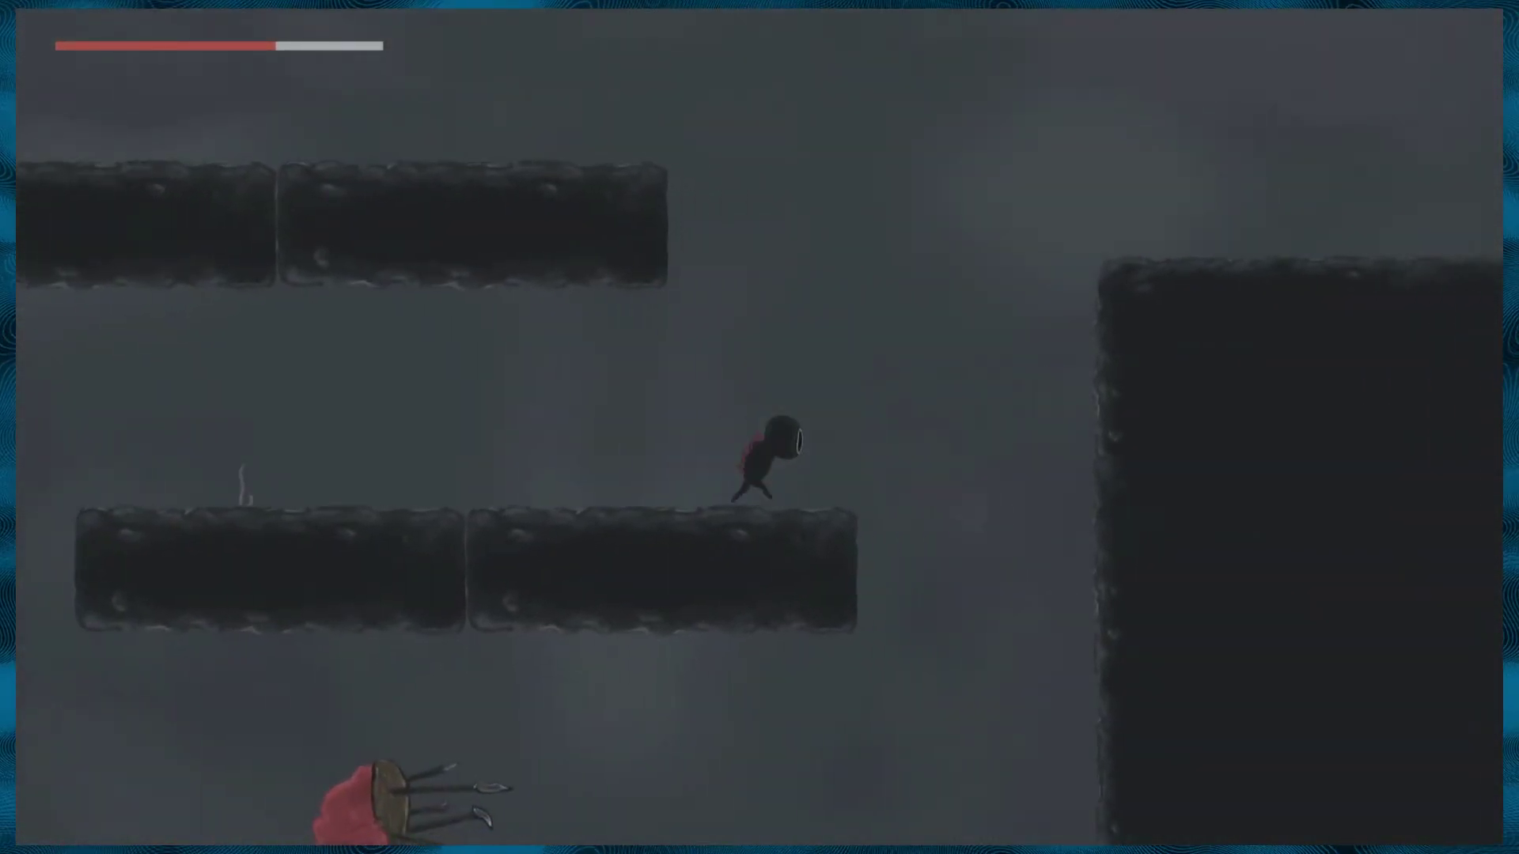
key(Right)
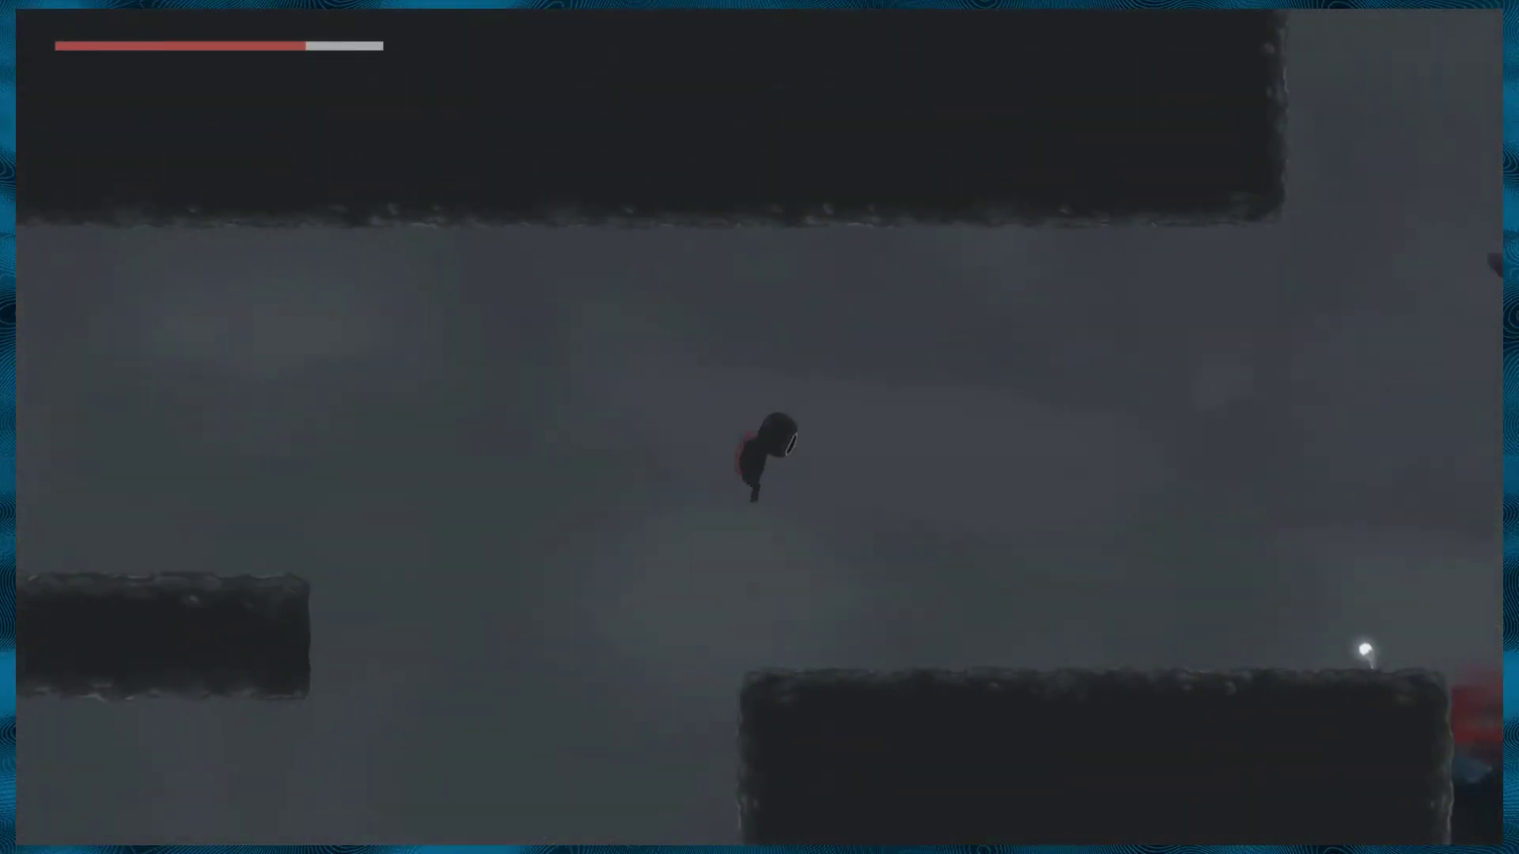
Jump up into the shaft and onto the ledge holding the red mass.
key(space)
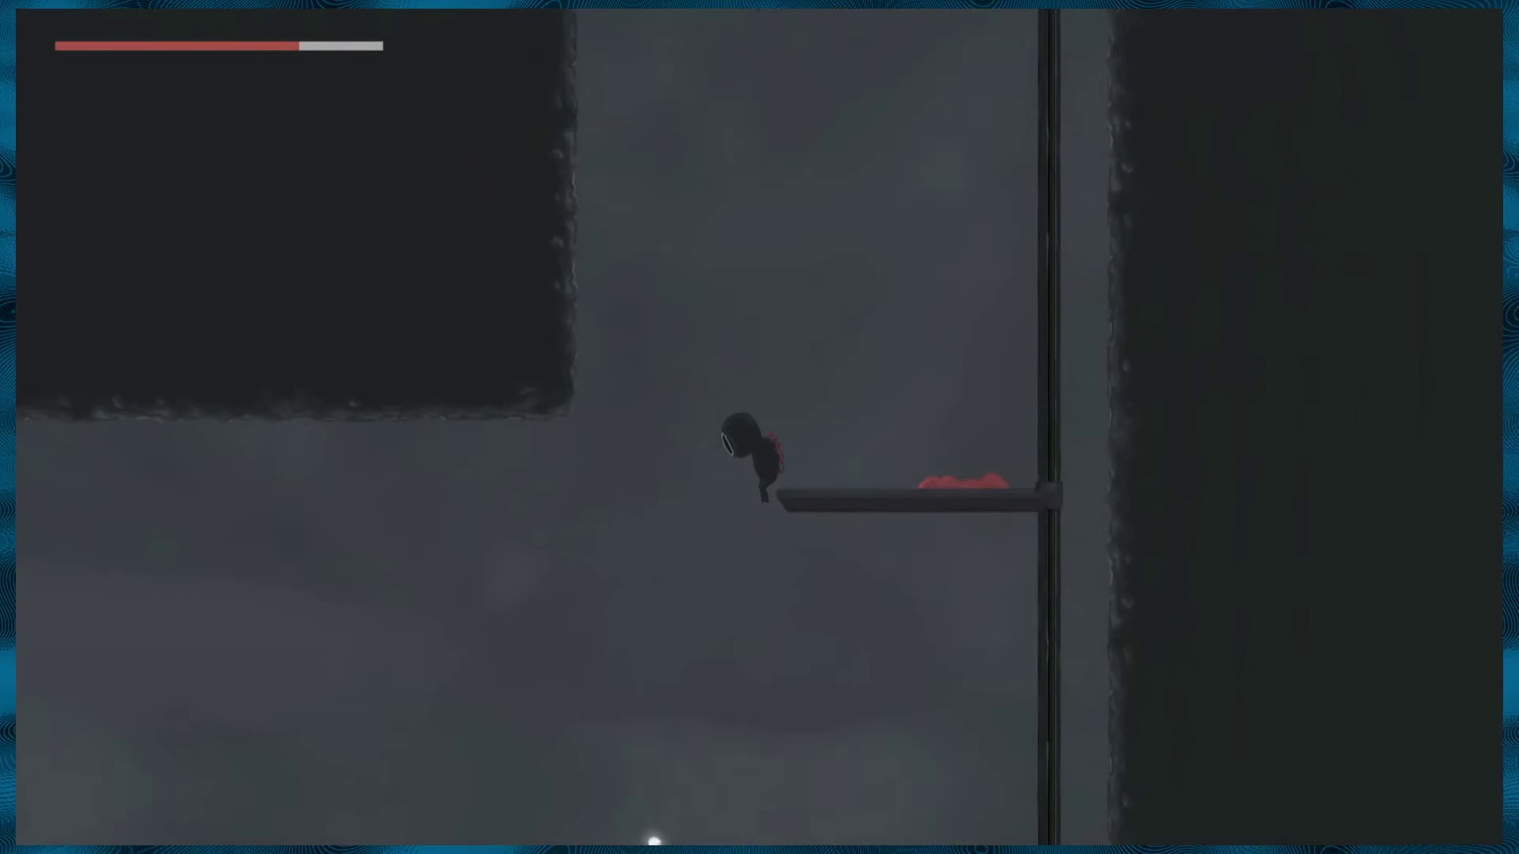
key(Left)
key(space)
key(Right)
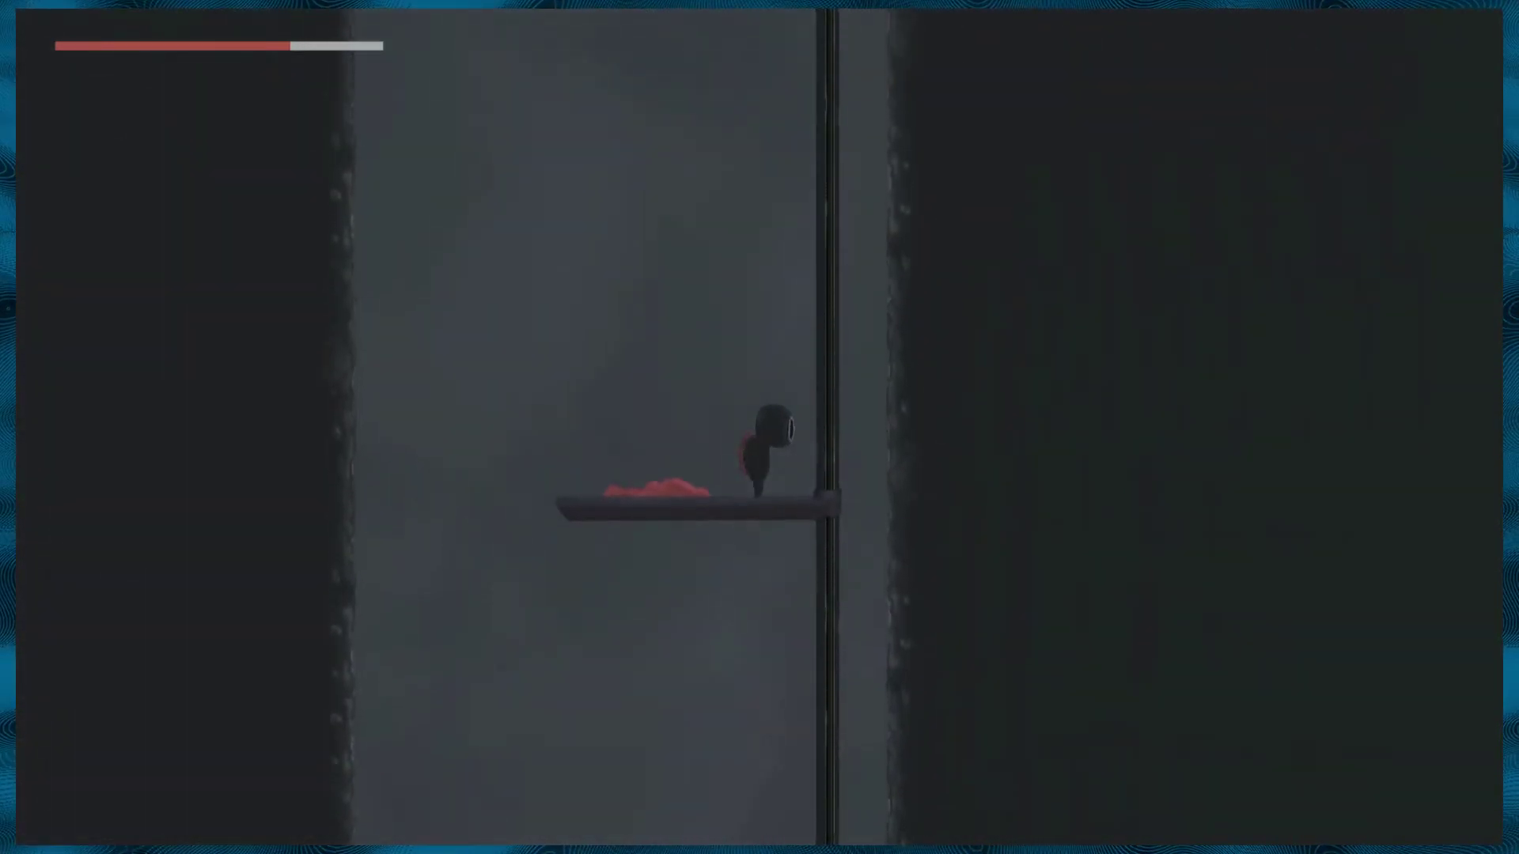
Pace along the moving ledge beside the pole as it rises over the wall.
key(Left)
key(Right)
key(Right)
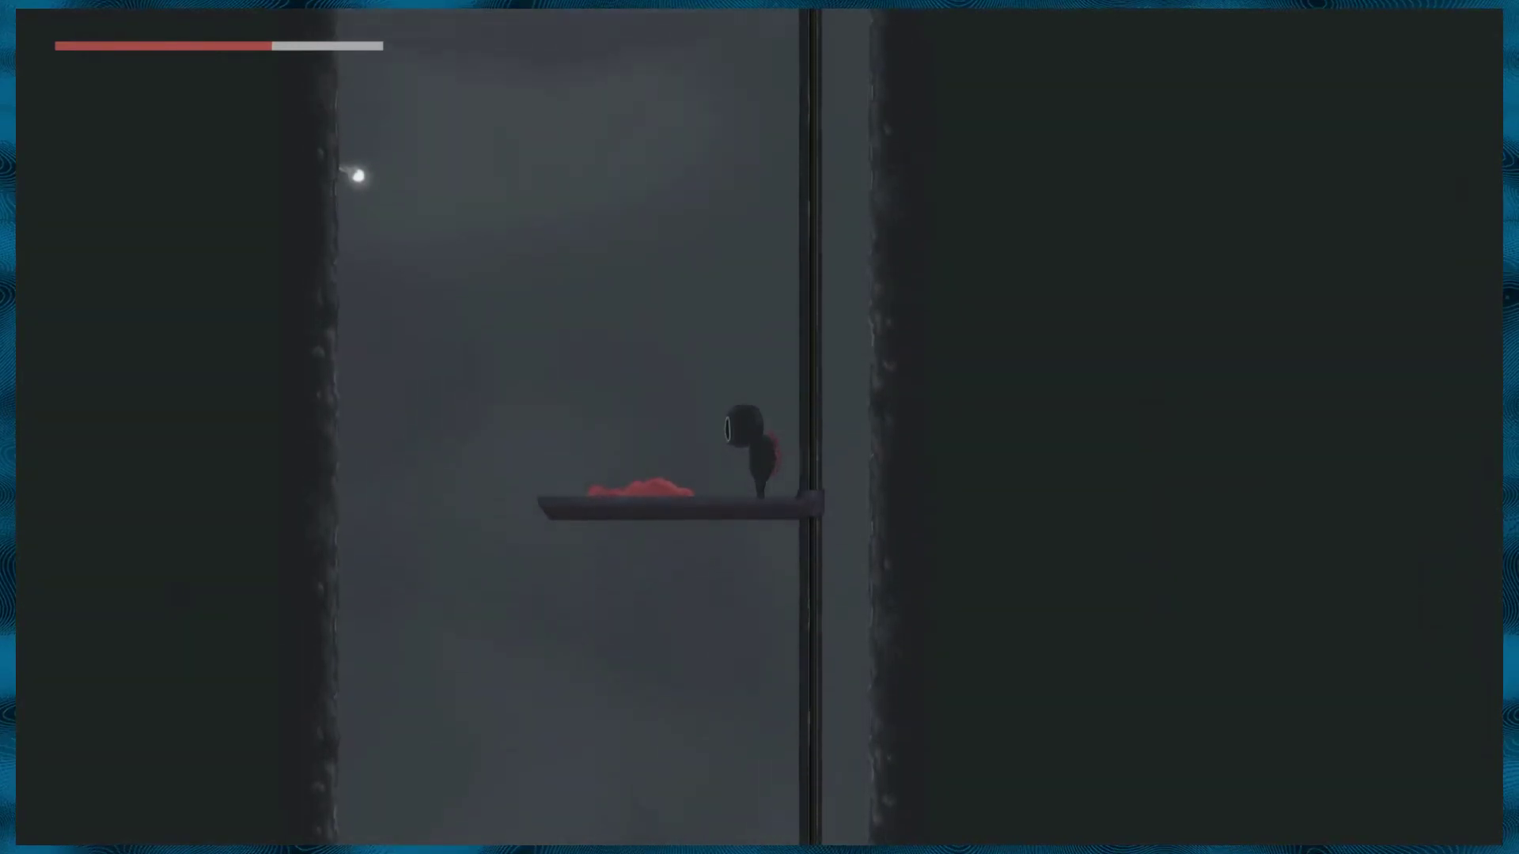
key(Right)
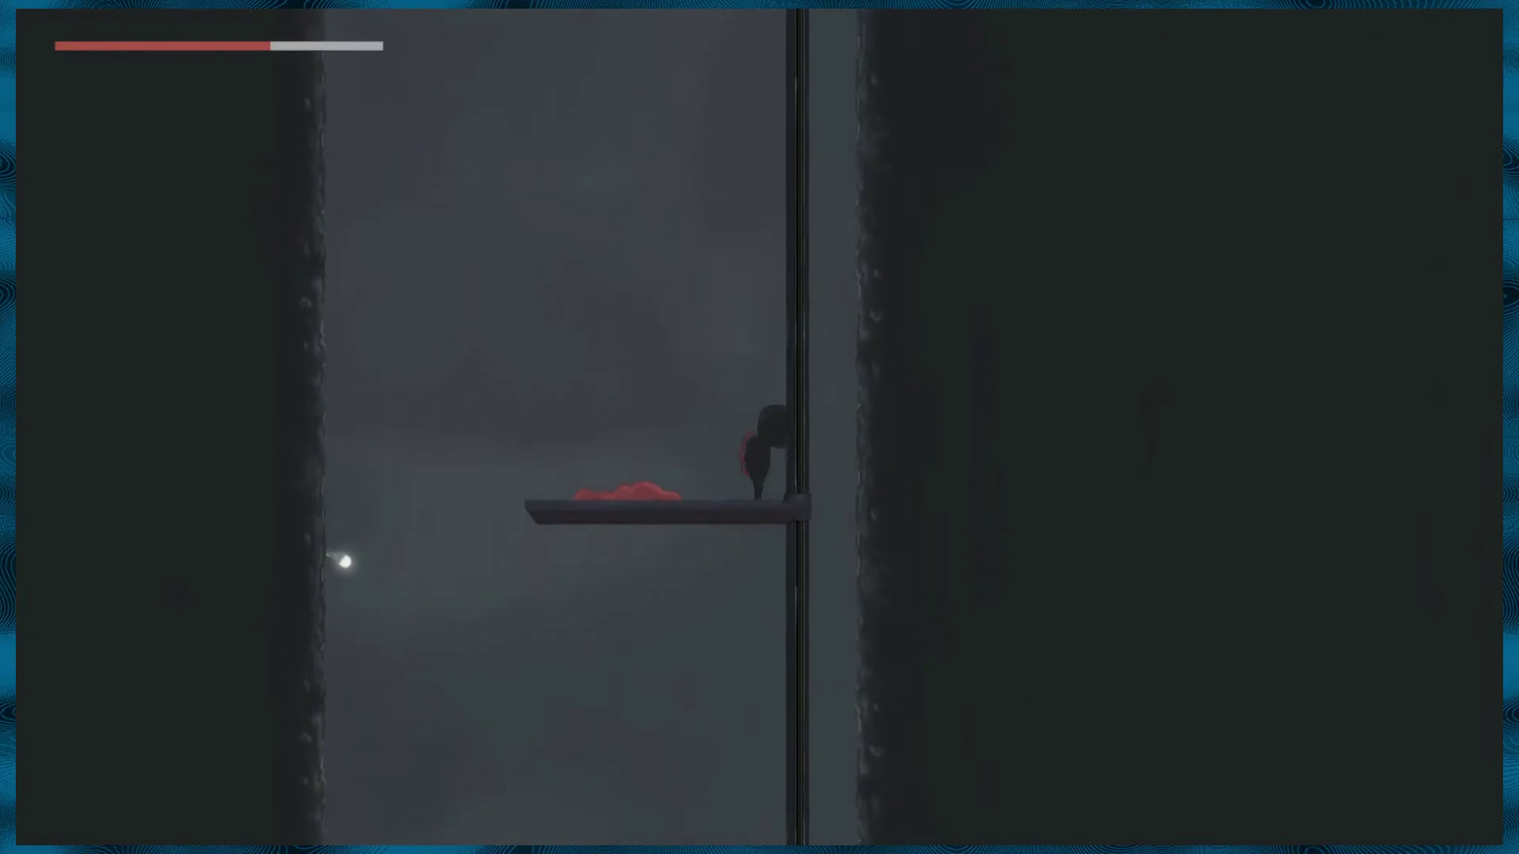
key(Left)
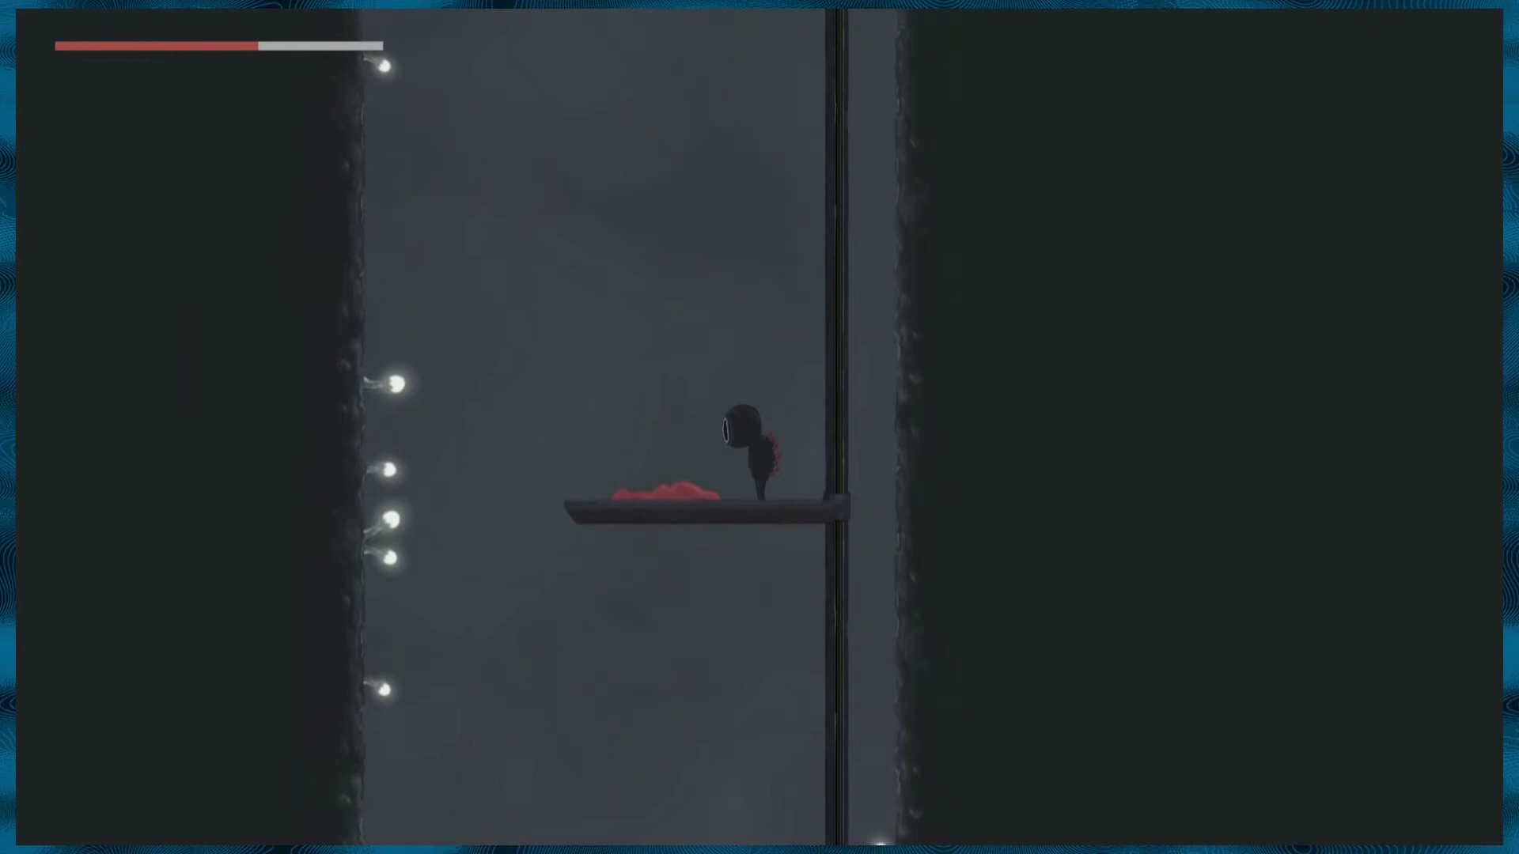
key(Right)
key(Left)
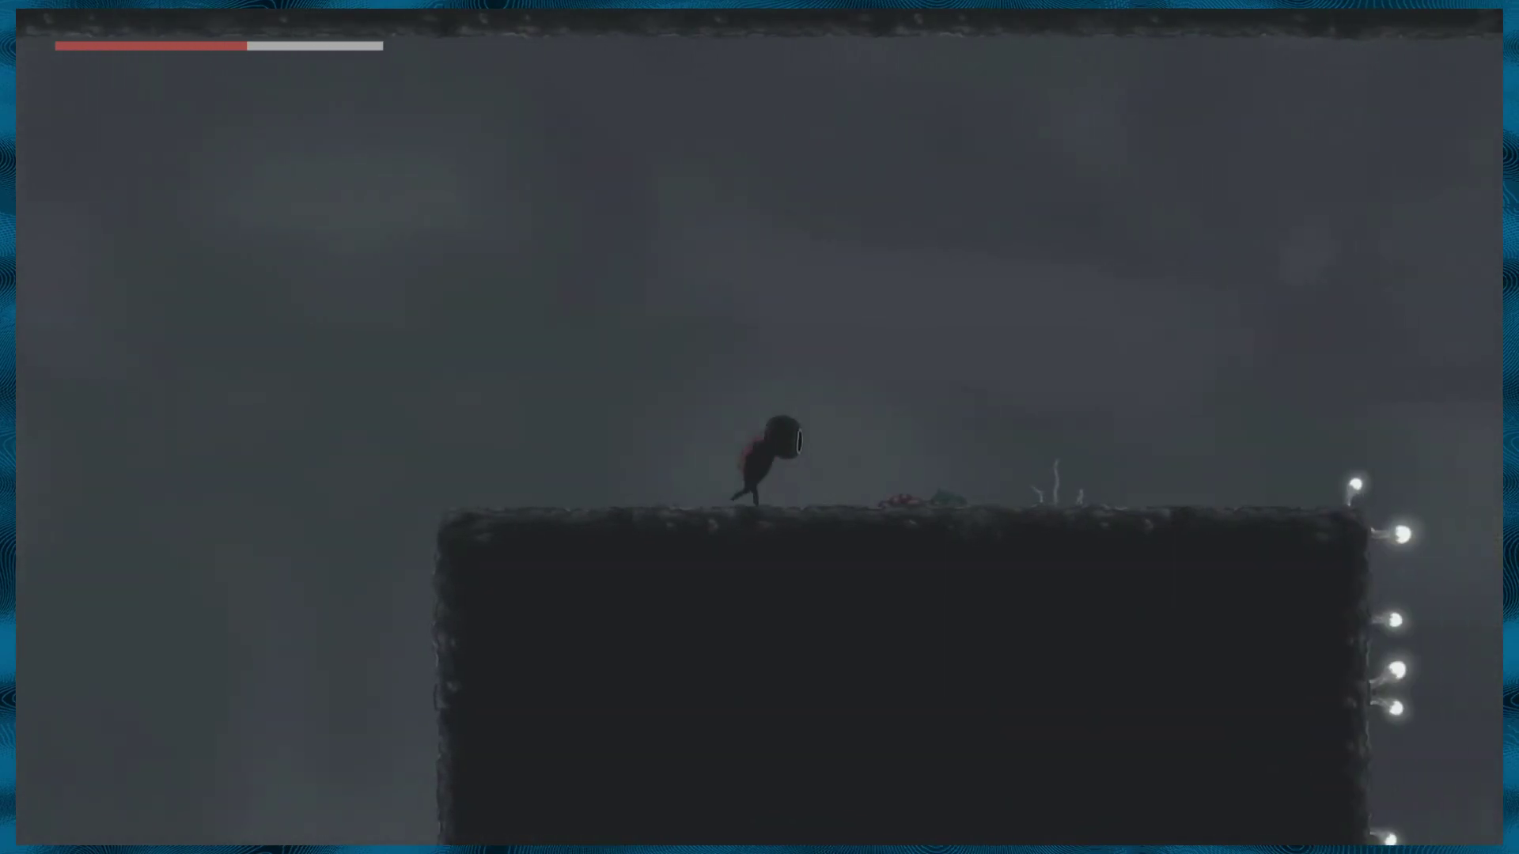
key(Left)
Walk off the dark block onto the next platform and jump toward the jellyfish.
key(Left)
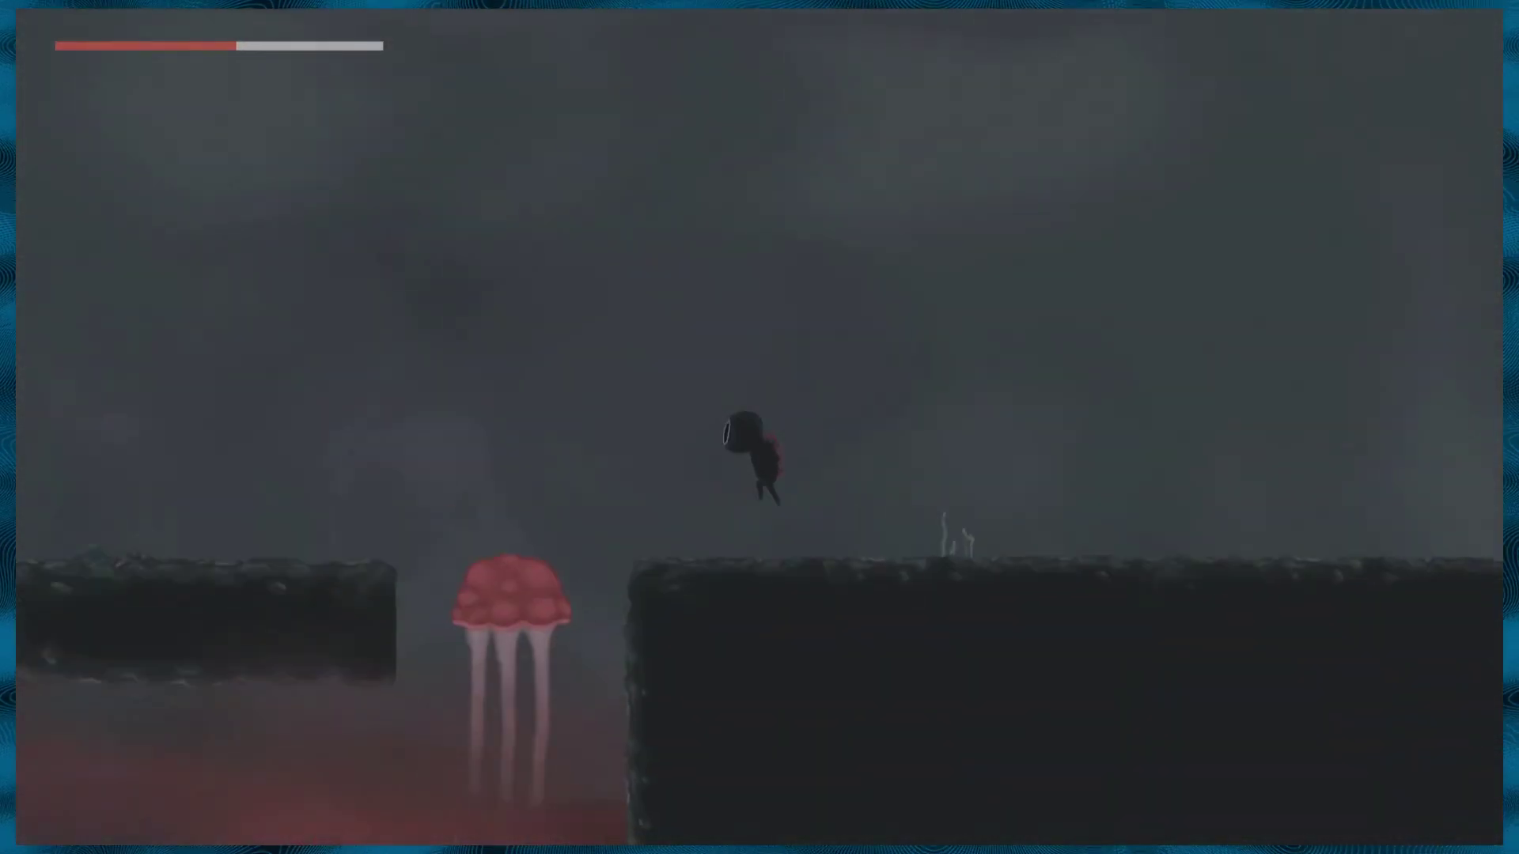
key(Right)
key(Left)
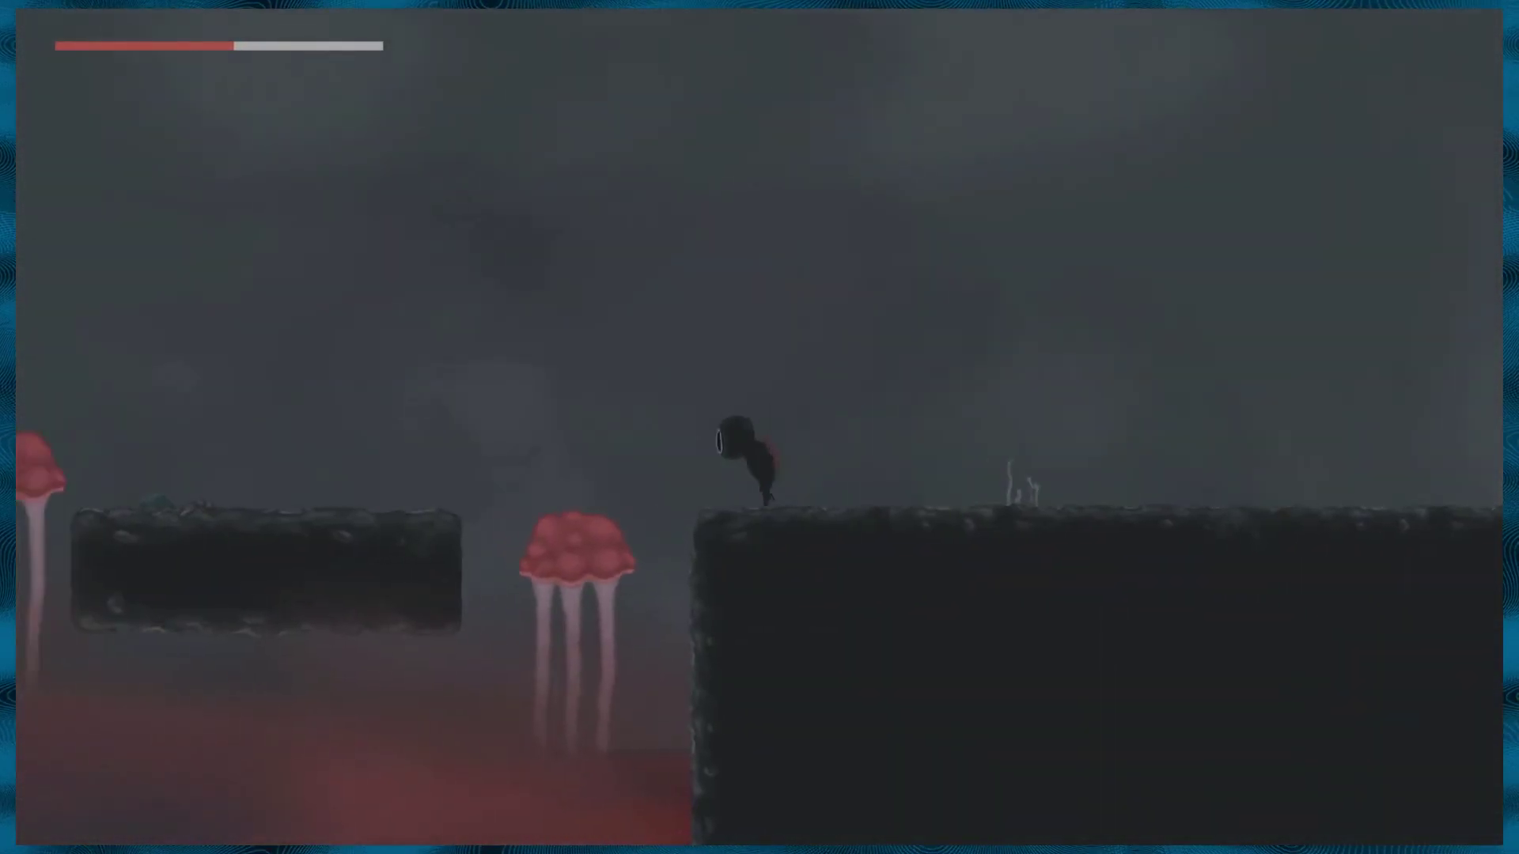
key(space)
Bounce across the jellyfish to the lamp post, refilling the life bar.
key(Left)
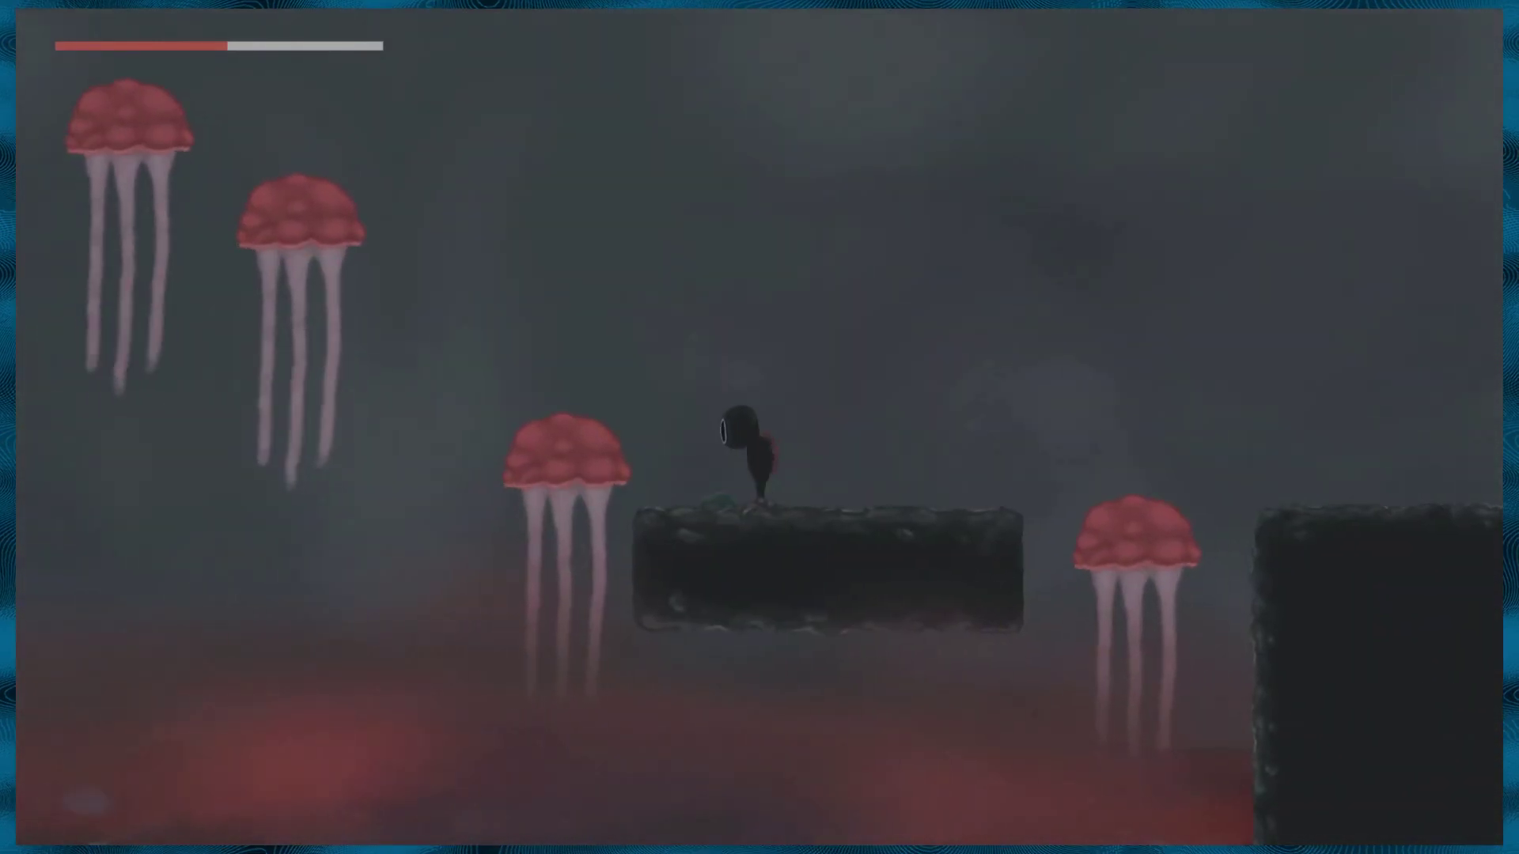
key(space)
key(Left)
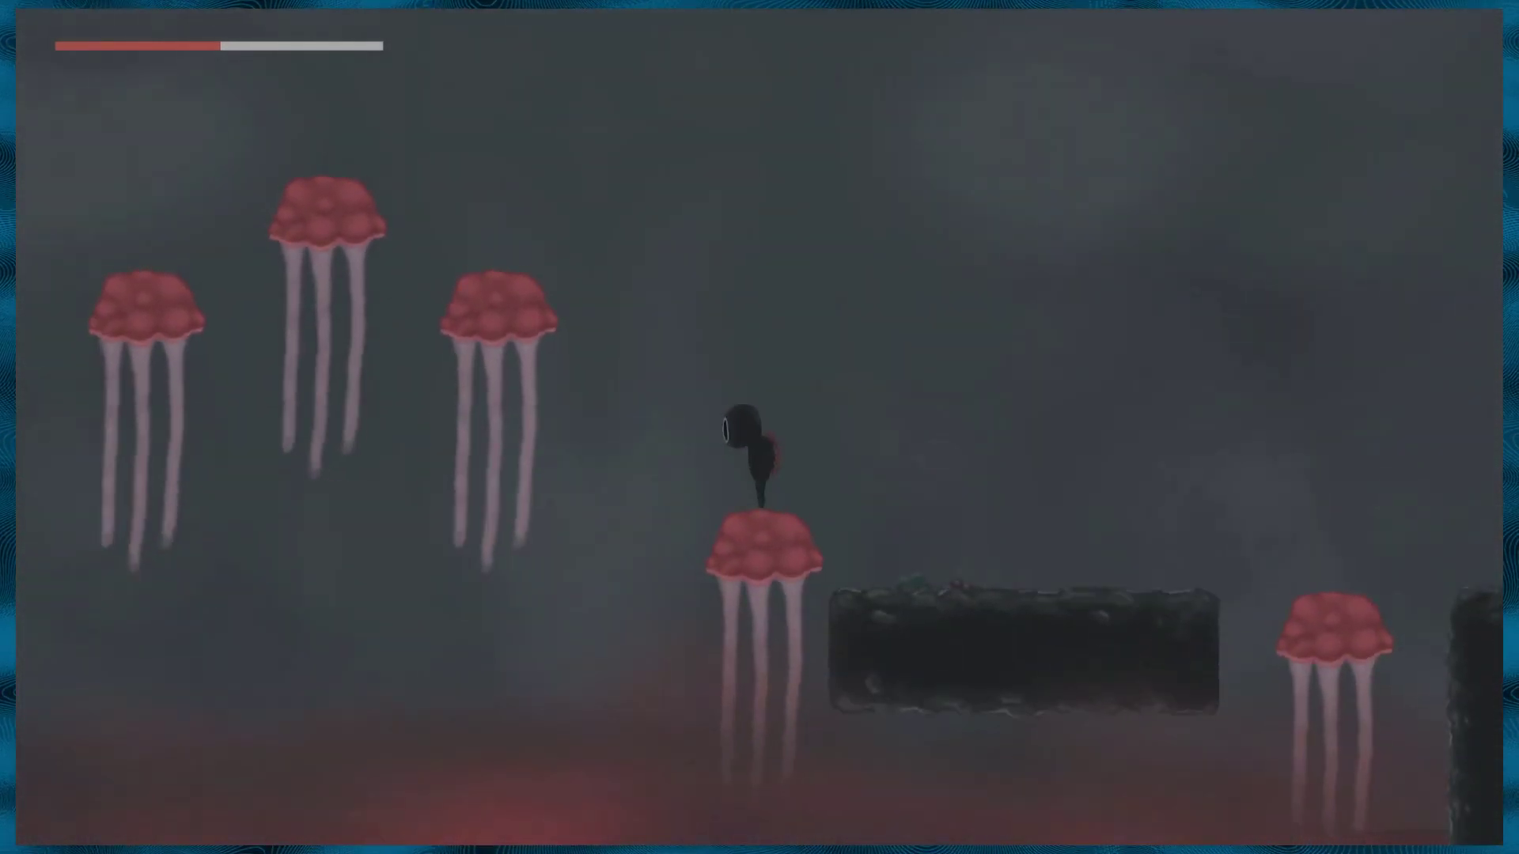
key(Left)
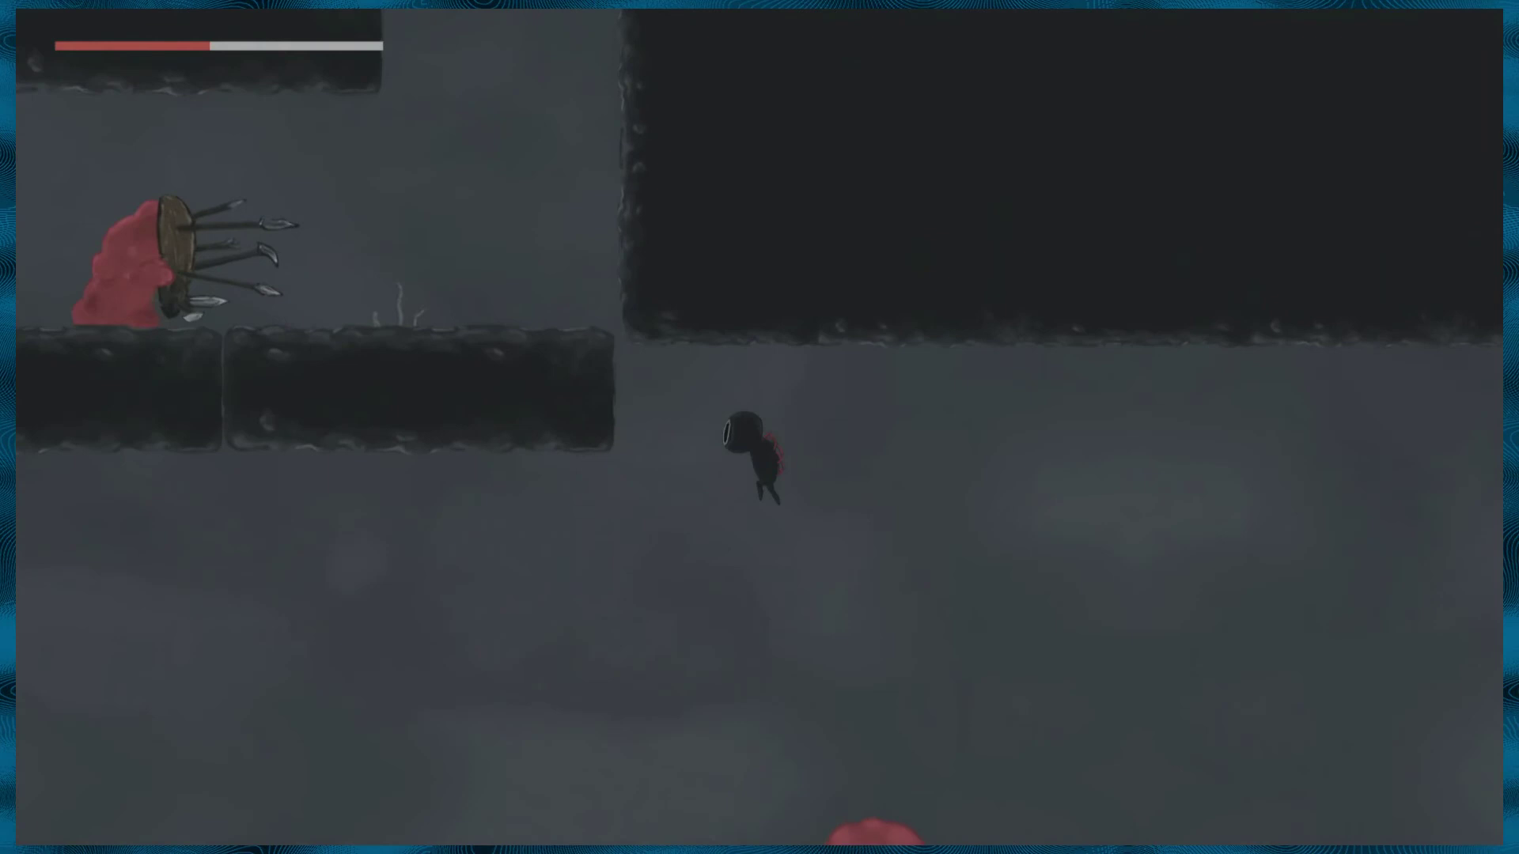
key(Left)
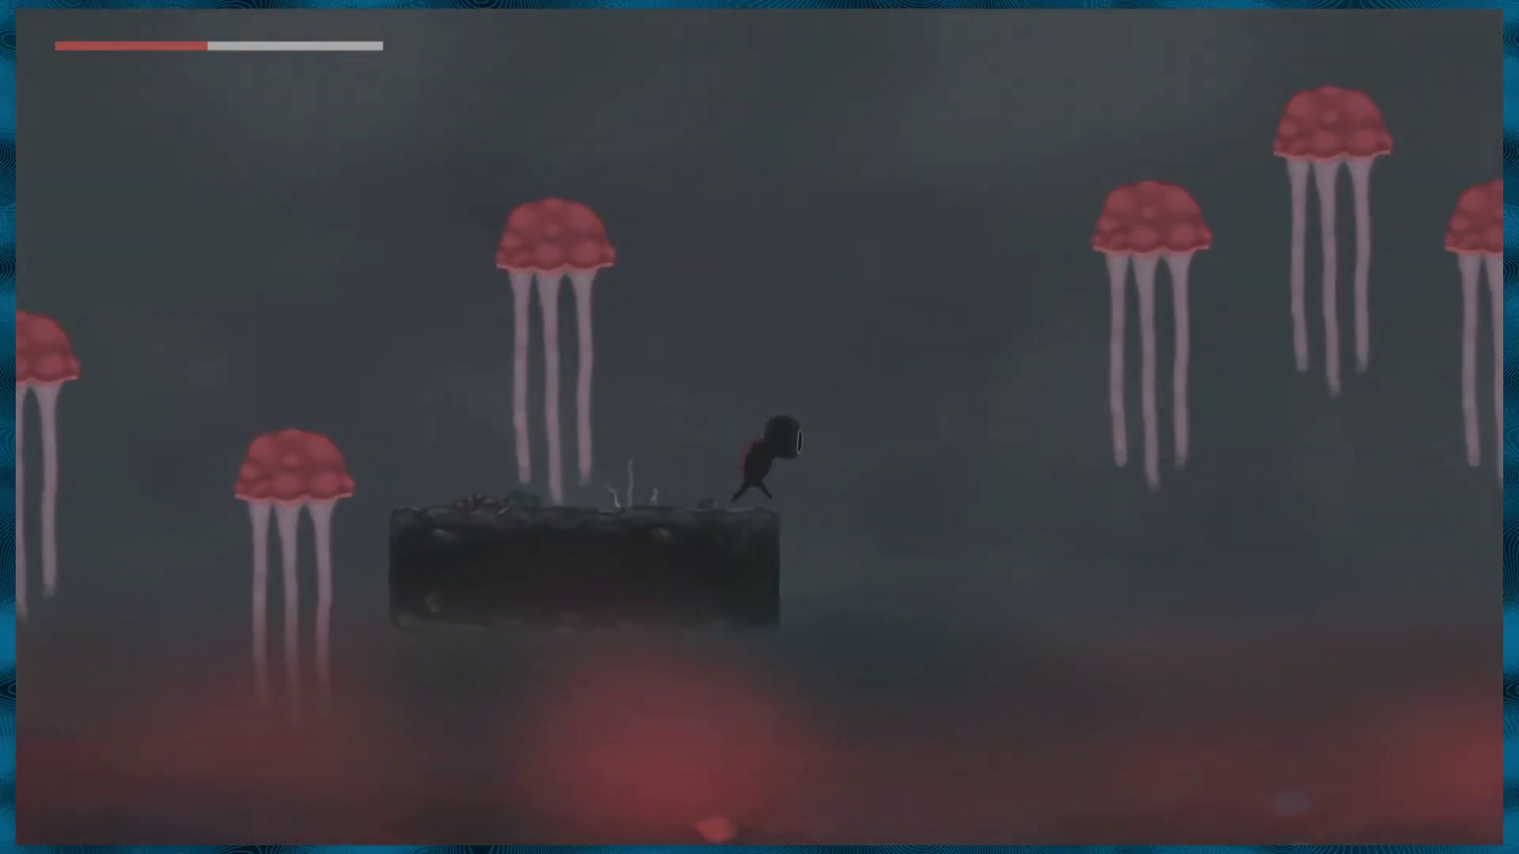
key(space)
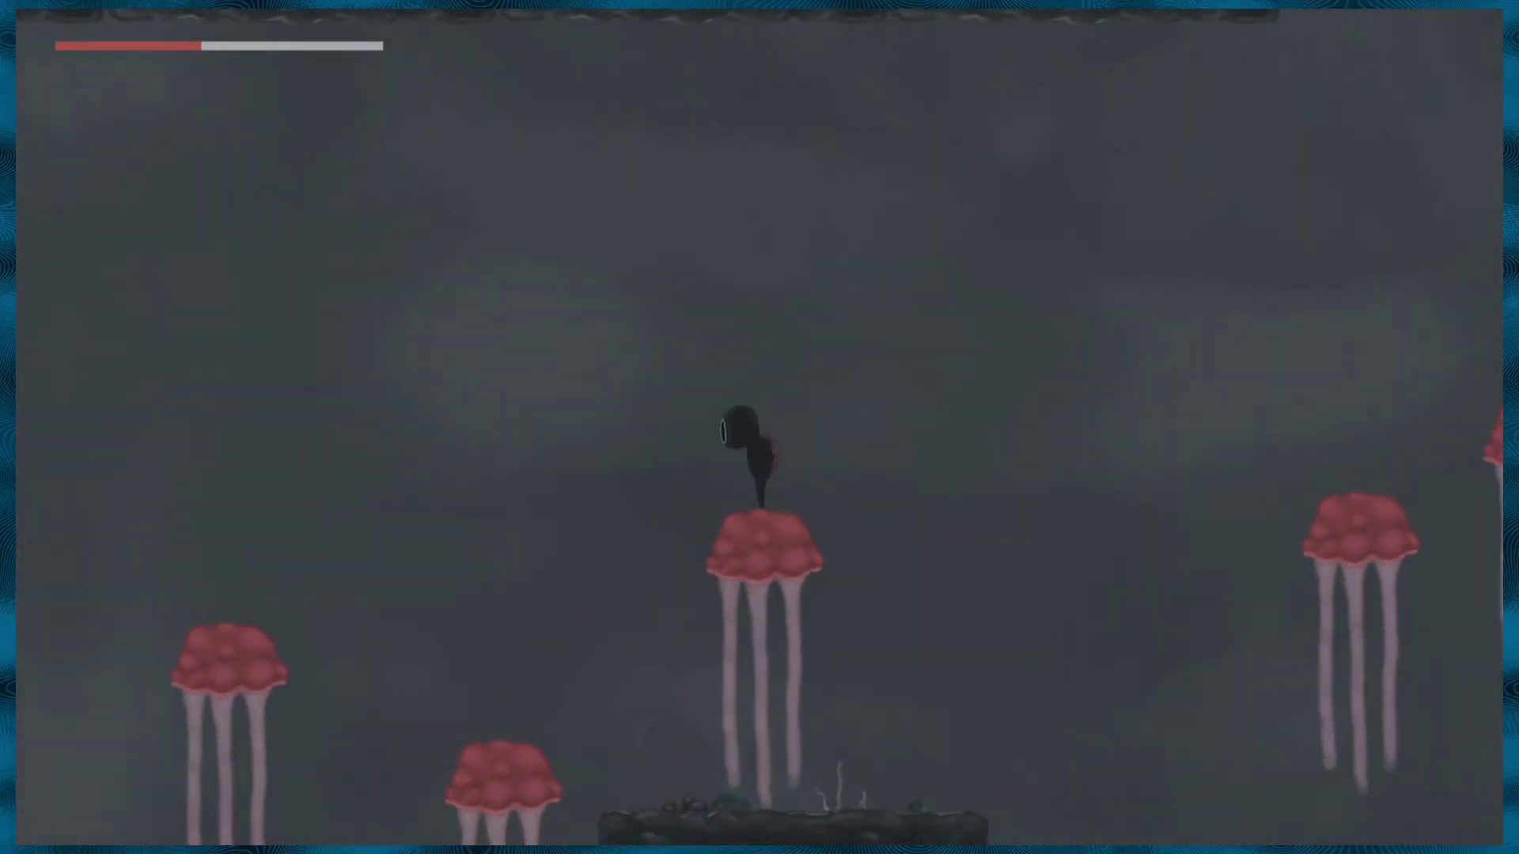
key(Left)
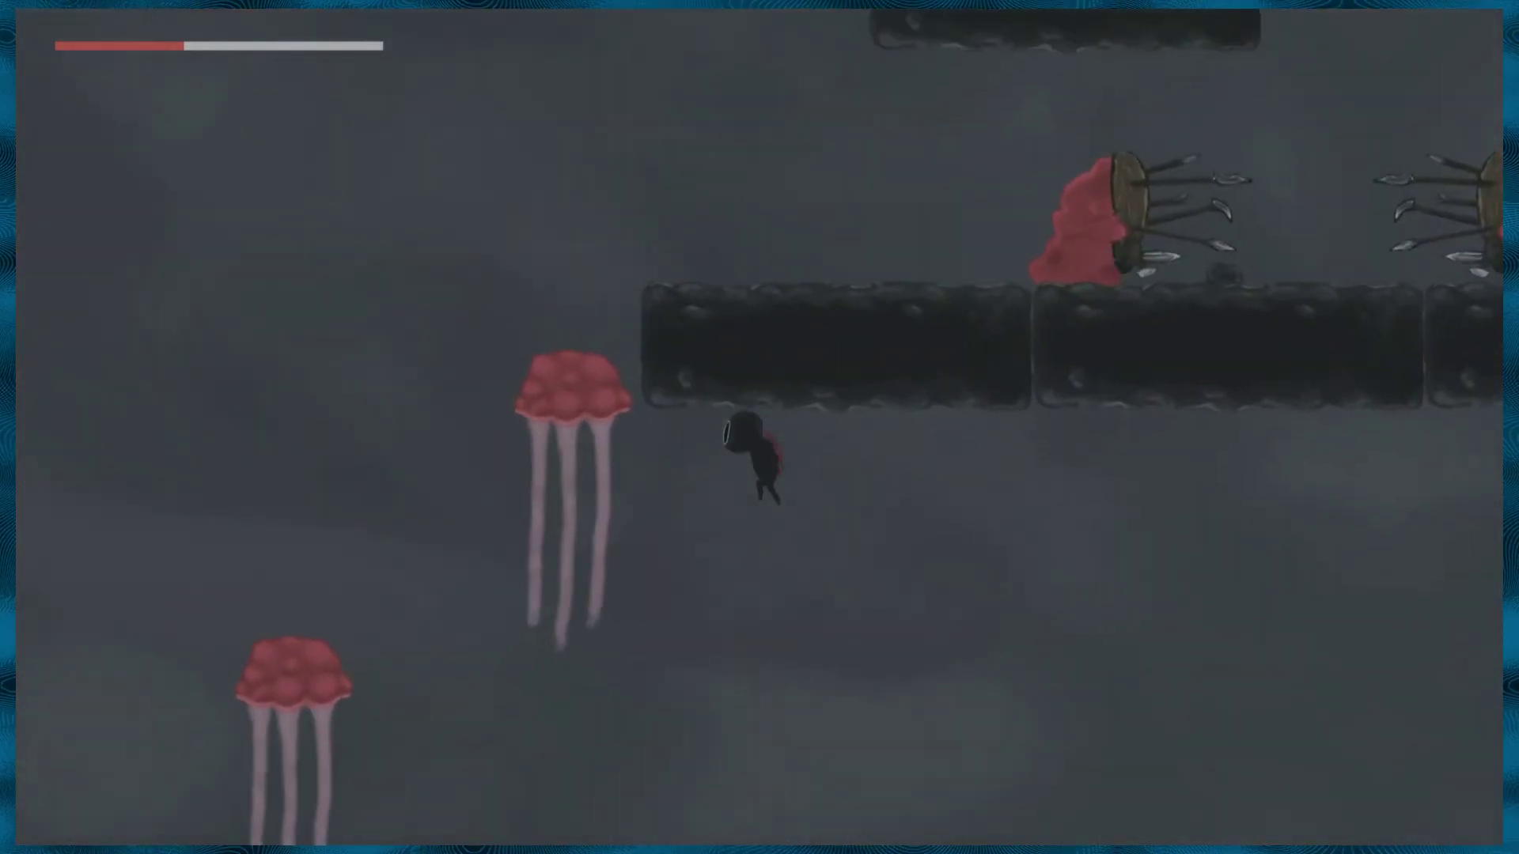
key(Right)
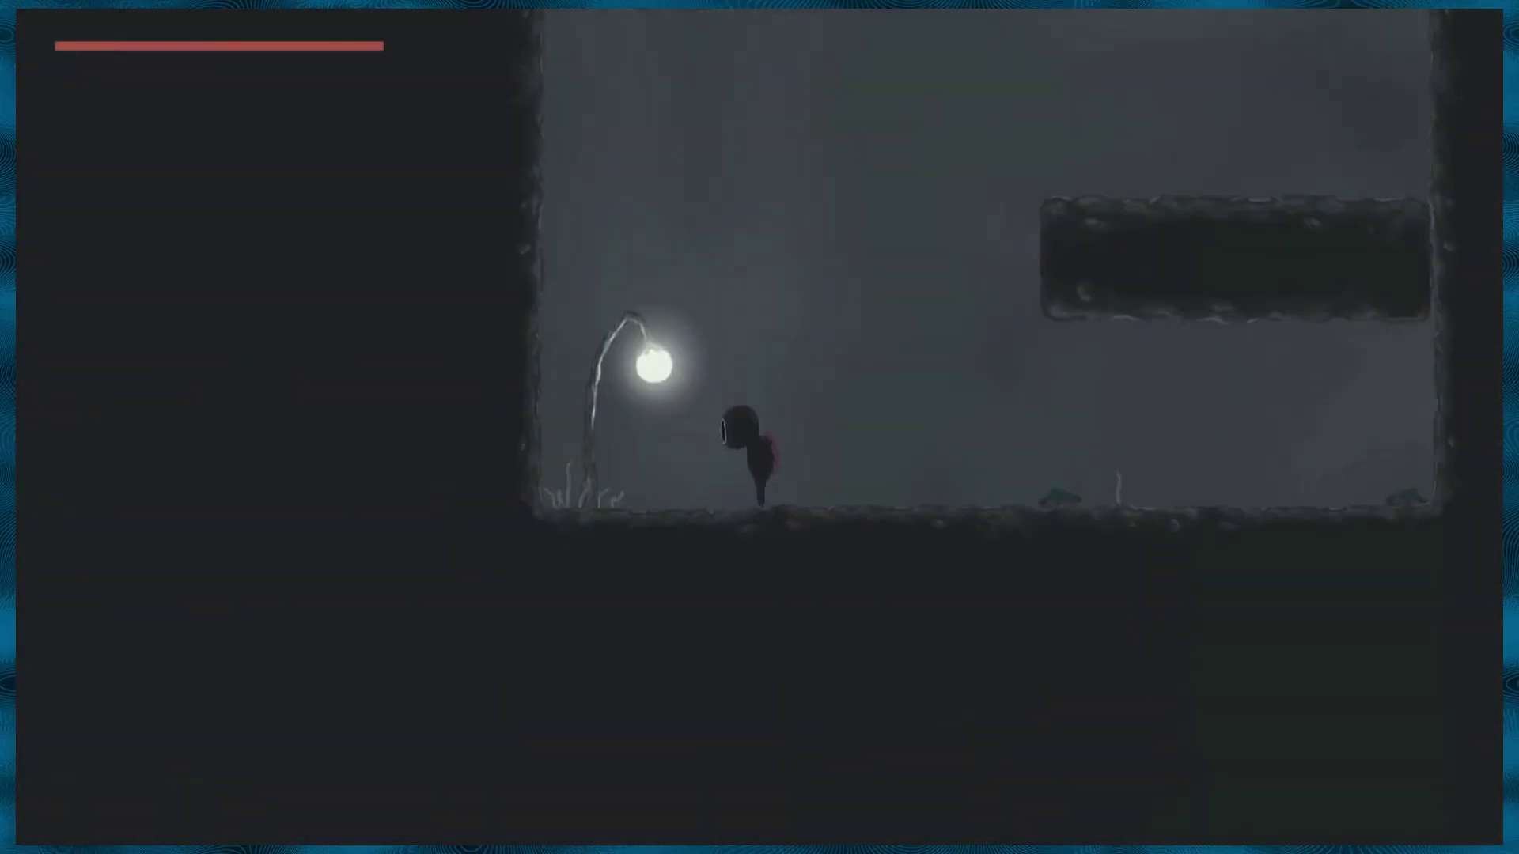
Walk right from the lamp post and jump onto the higher platform.
key(Right)
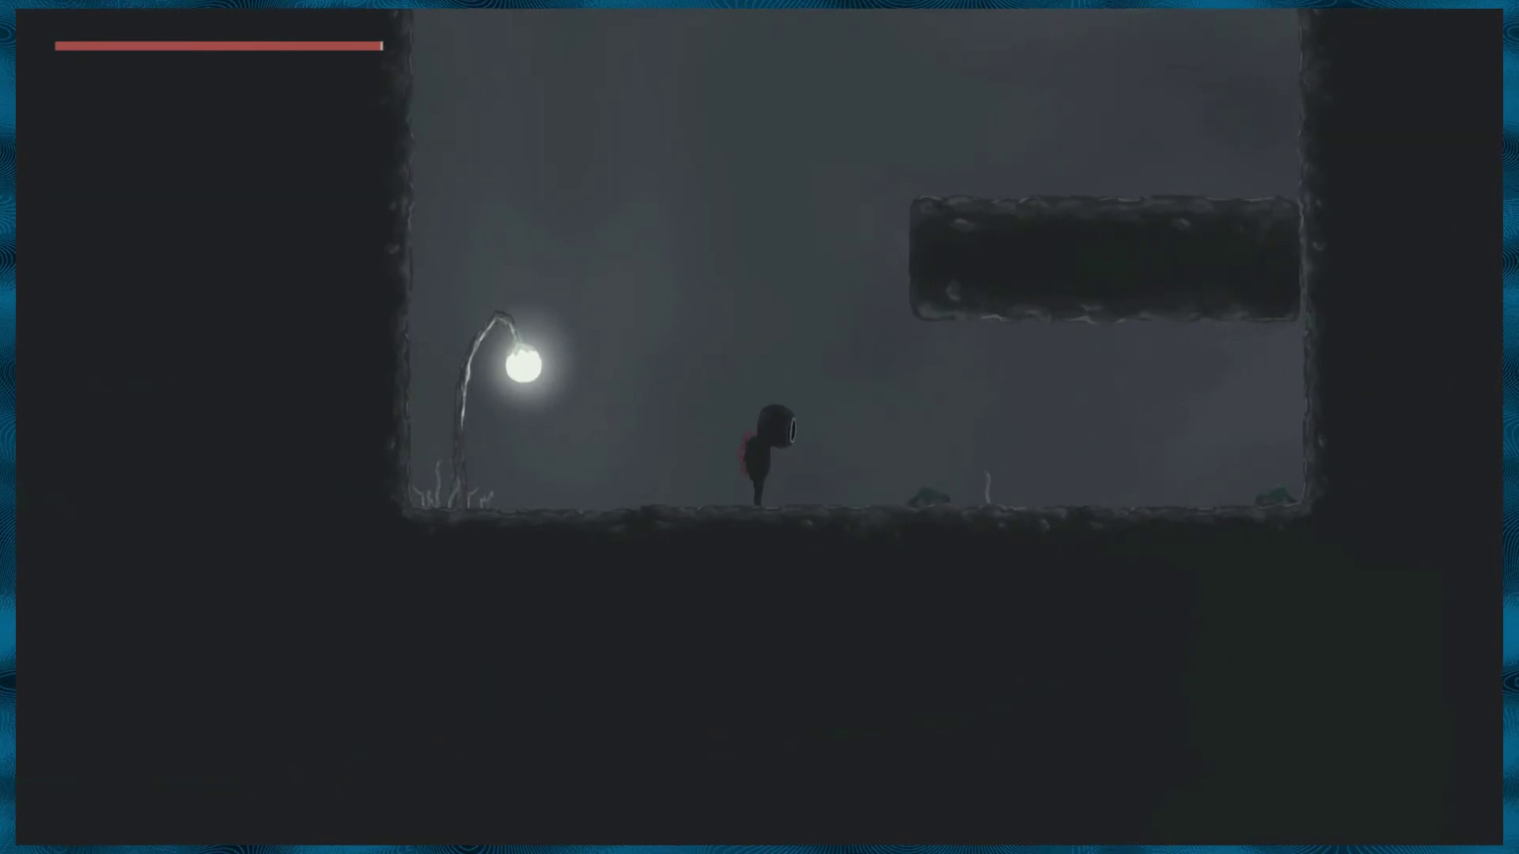
key(space)
key(Right)
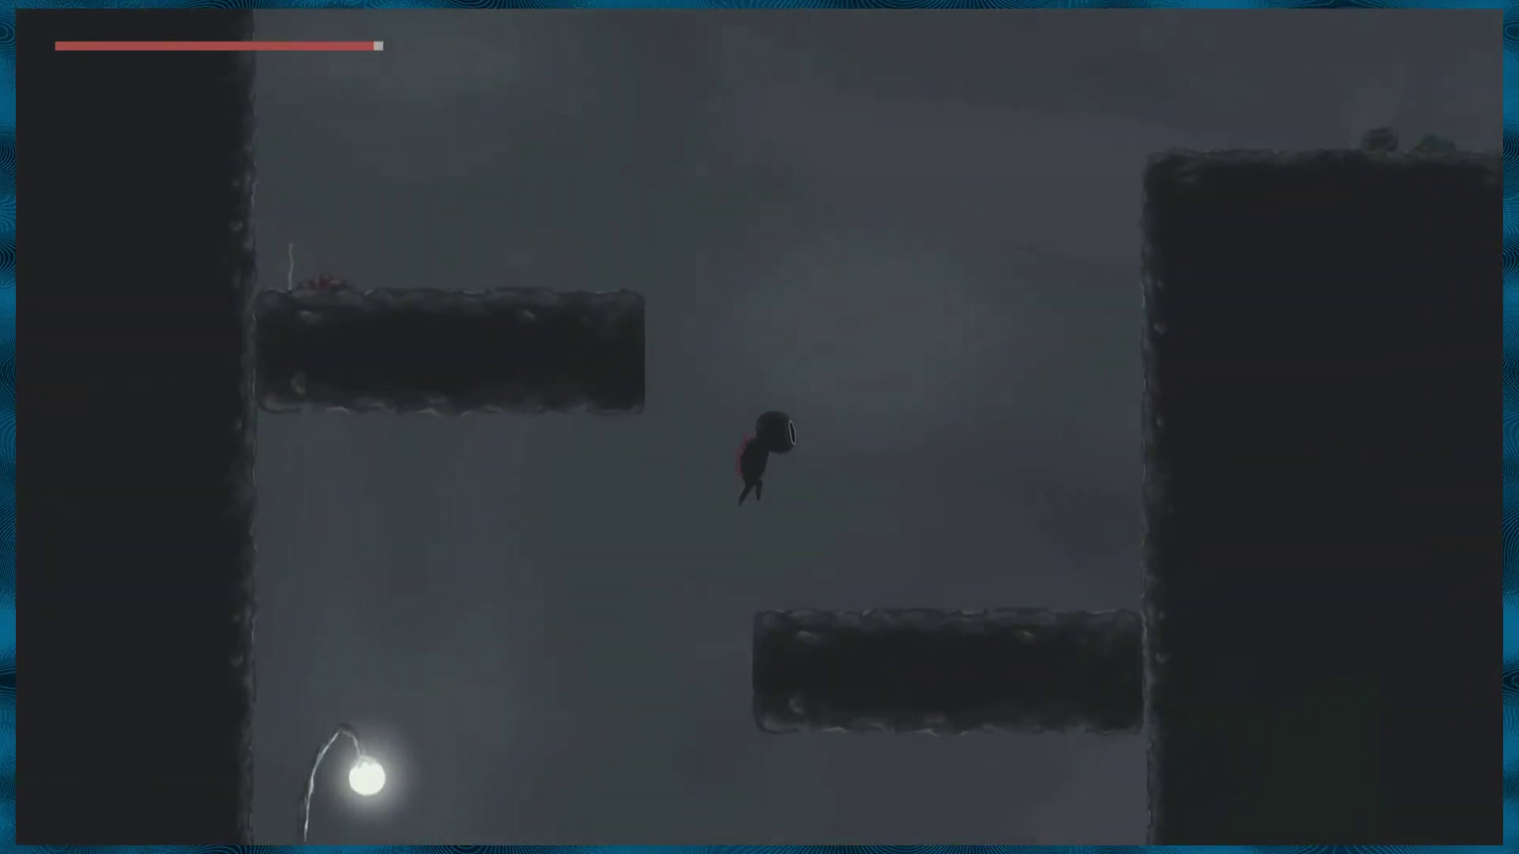